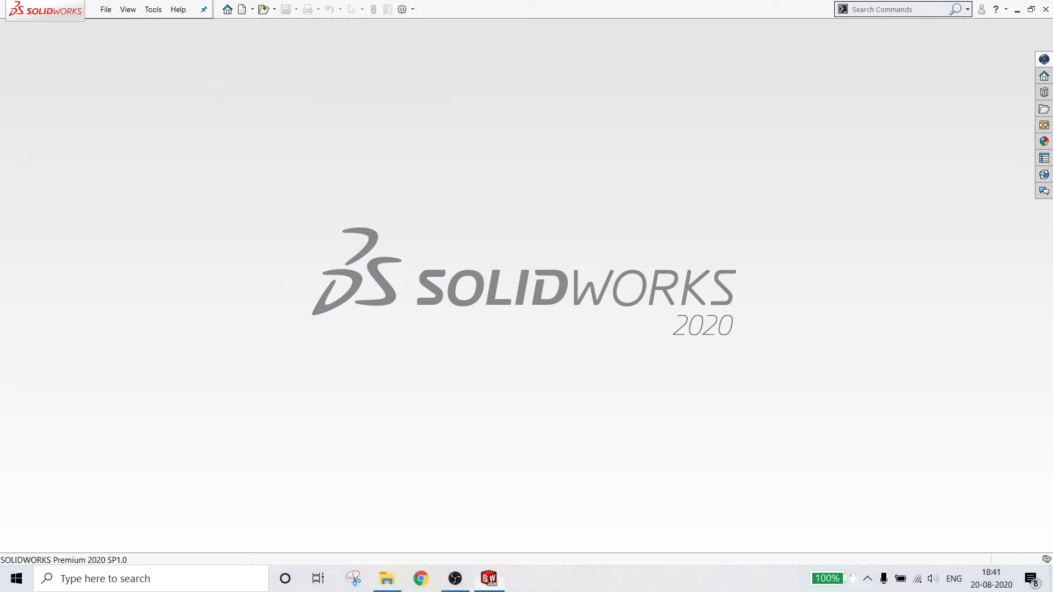
Create a new part and start a sketch on the Top Plane
click(241, 8)
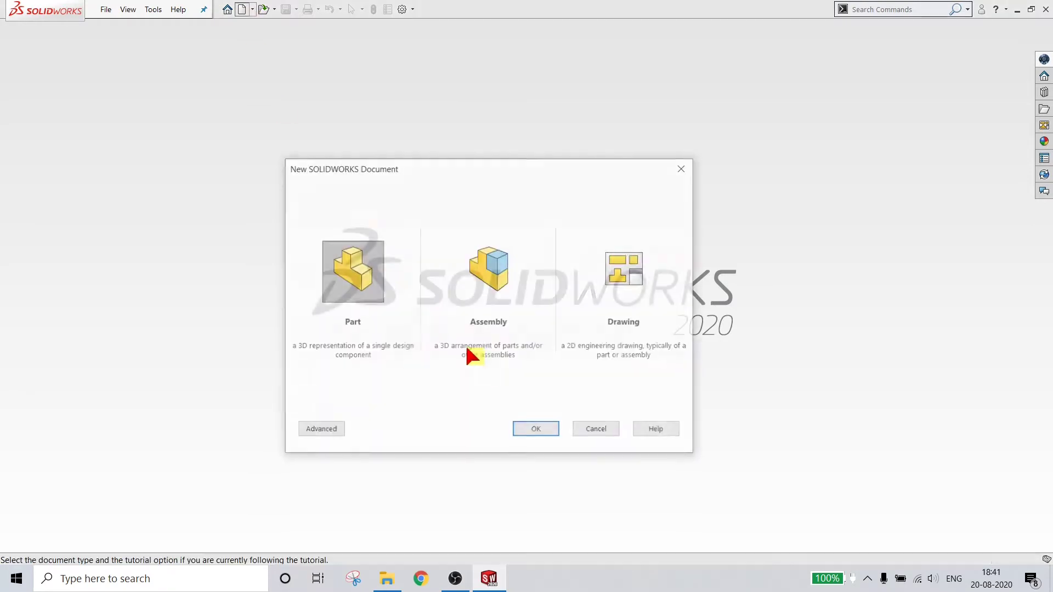
click(538, 426)
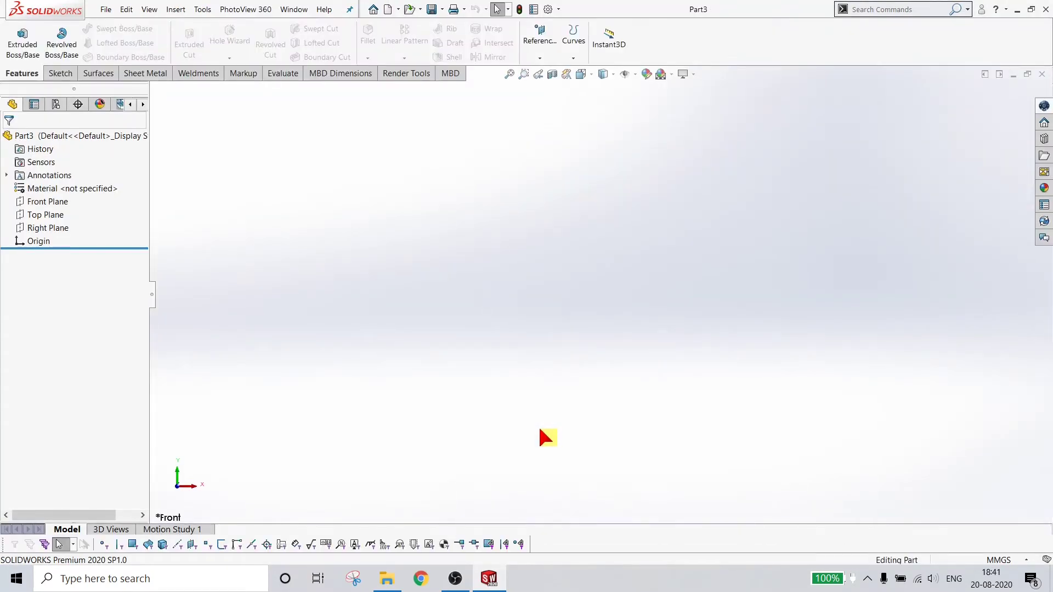
click(34, 216)
click(46, 208)
Draw a circle centred on the origin and dimension it Ø15 mm
click(125, 28)
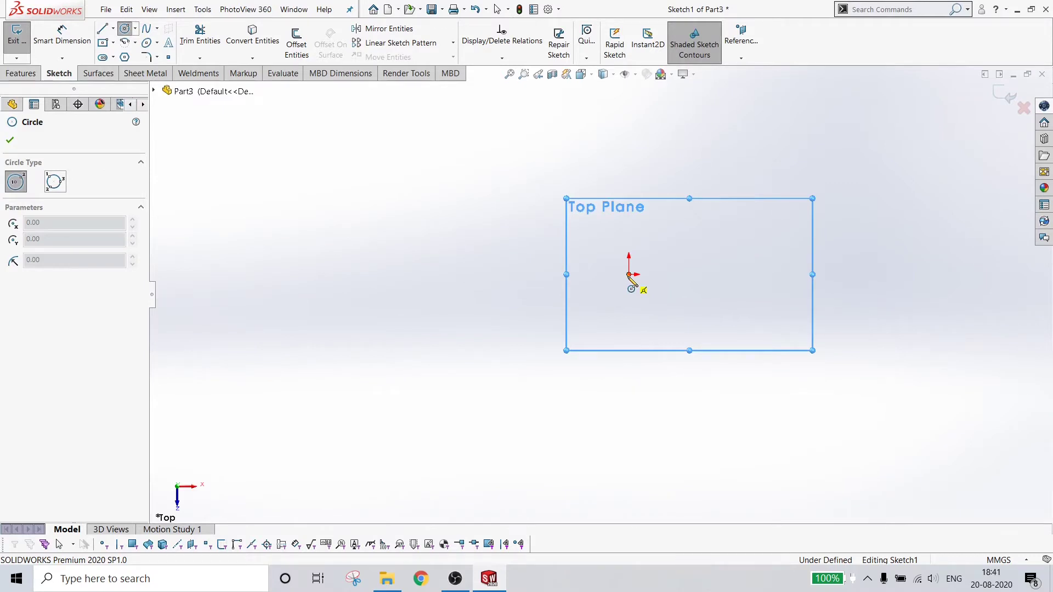
drag(628, 275, 578, 274)
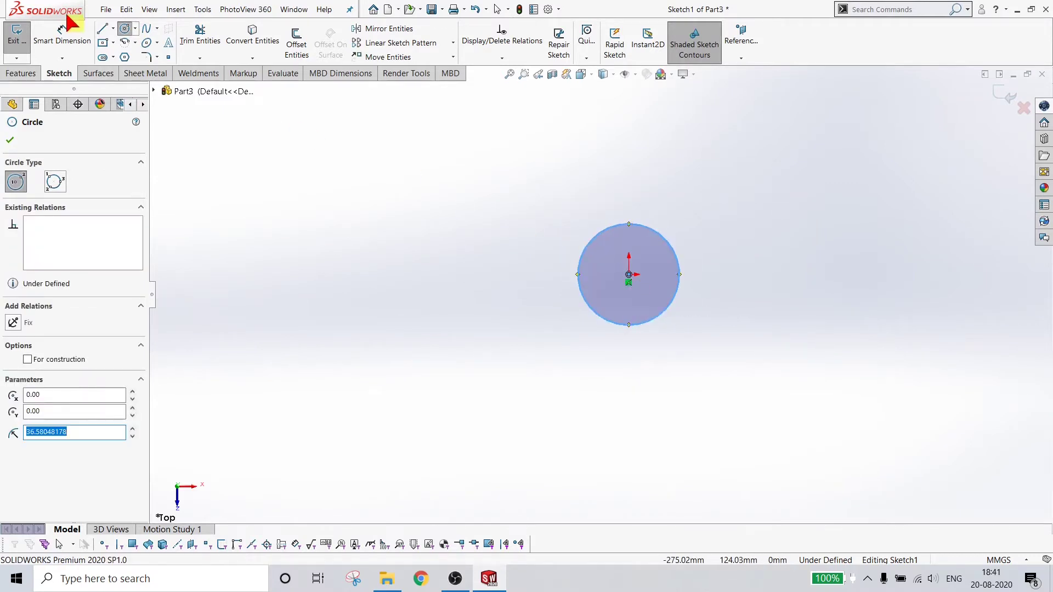
click(62, 34)
click(568, 274)
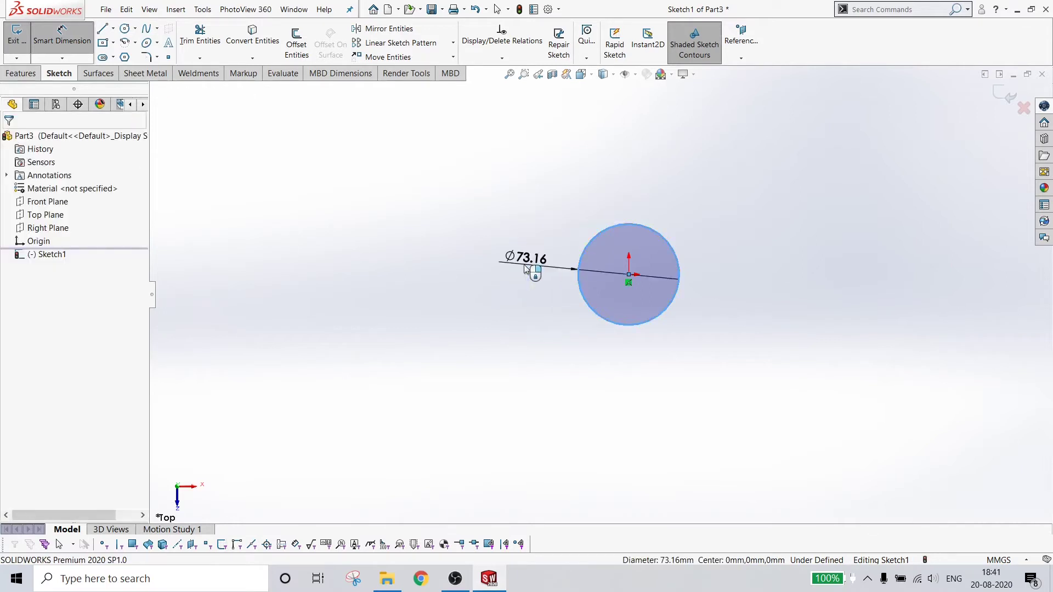
click(525, 265)
text(15)
key(Return)
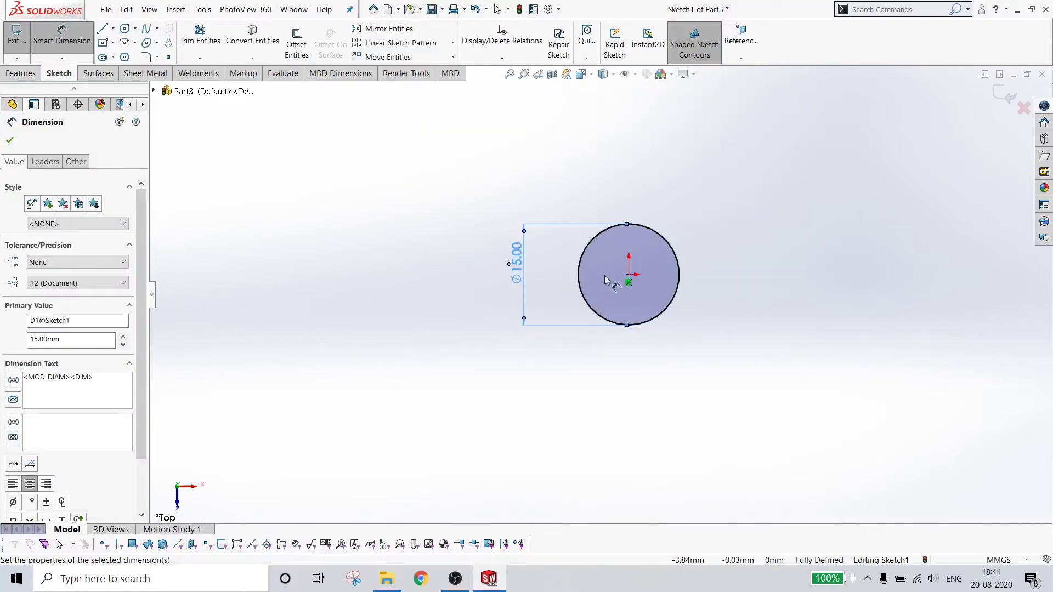
Add a larger concentric circle at the origin dimensioned Ø24 mm
click(135, 28)
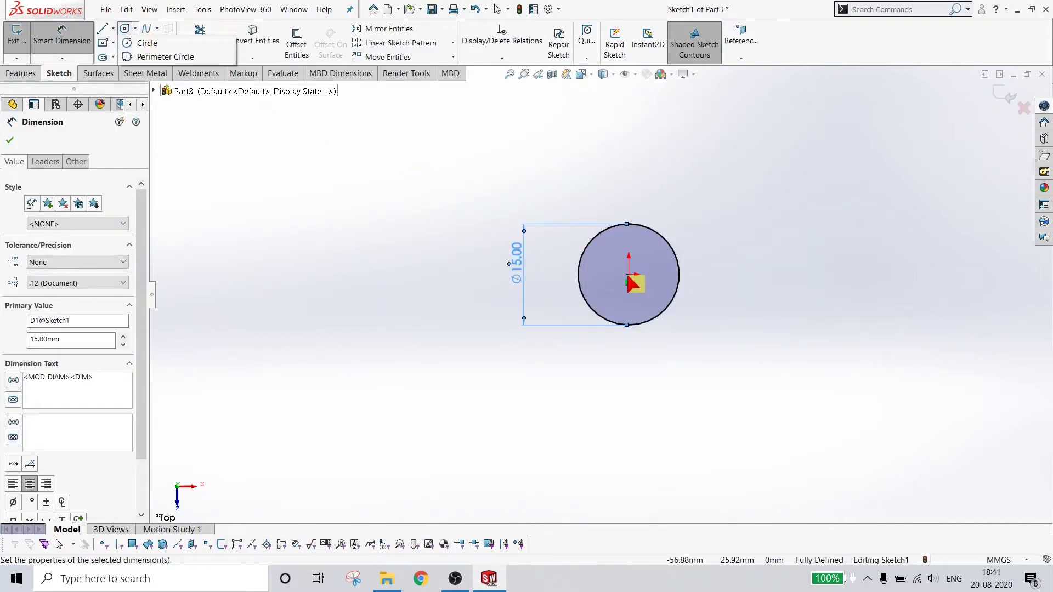
click(145, 43)
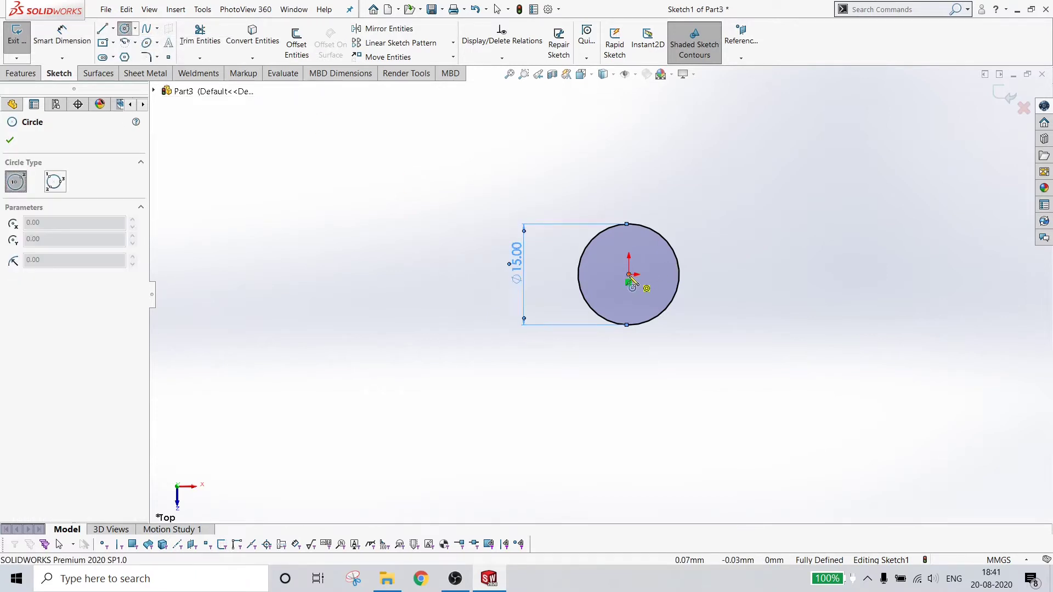
click(628, 281)
click(702, 342)
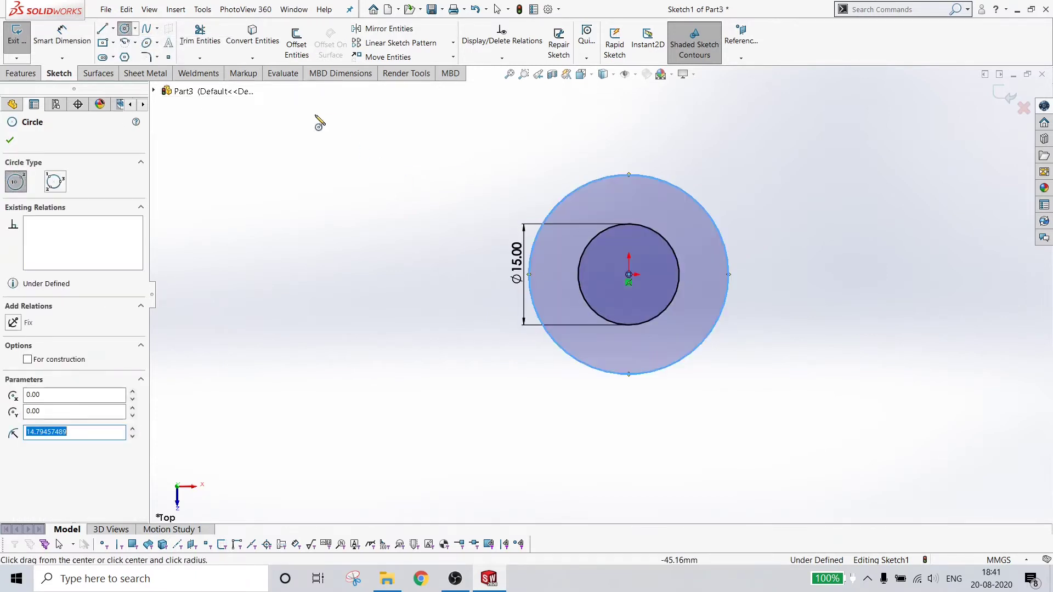
click(62, 34)
click(547, 341)
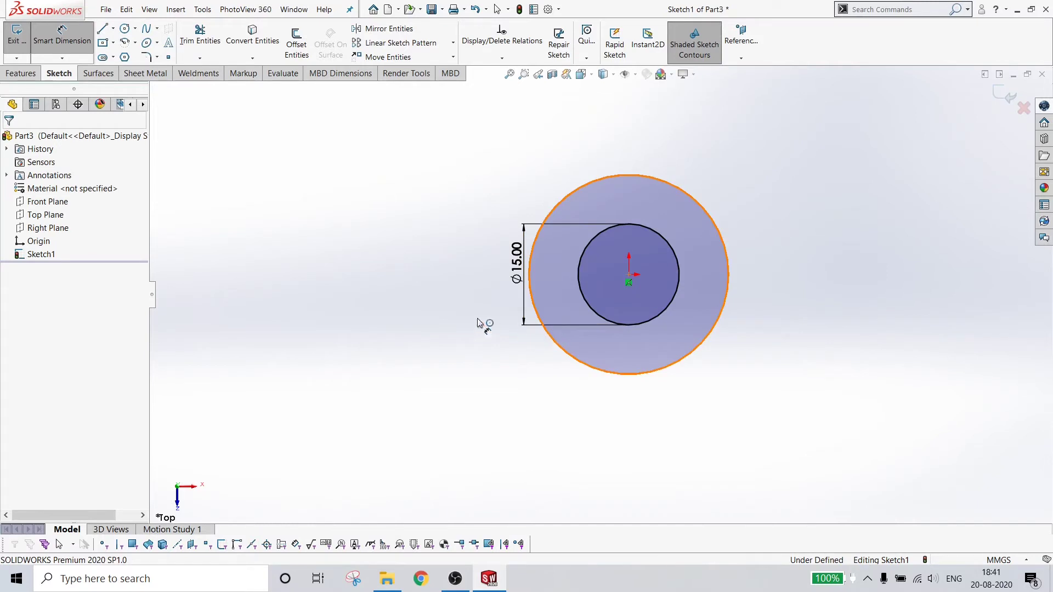
click(443, 300)
text(24)
key(Return)
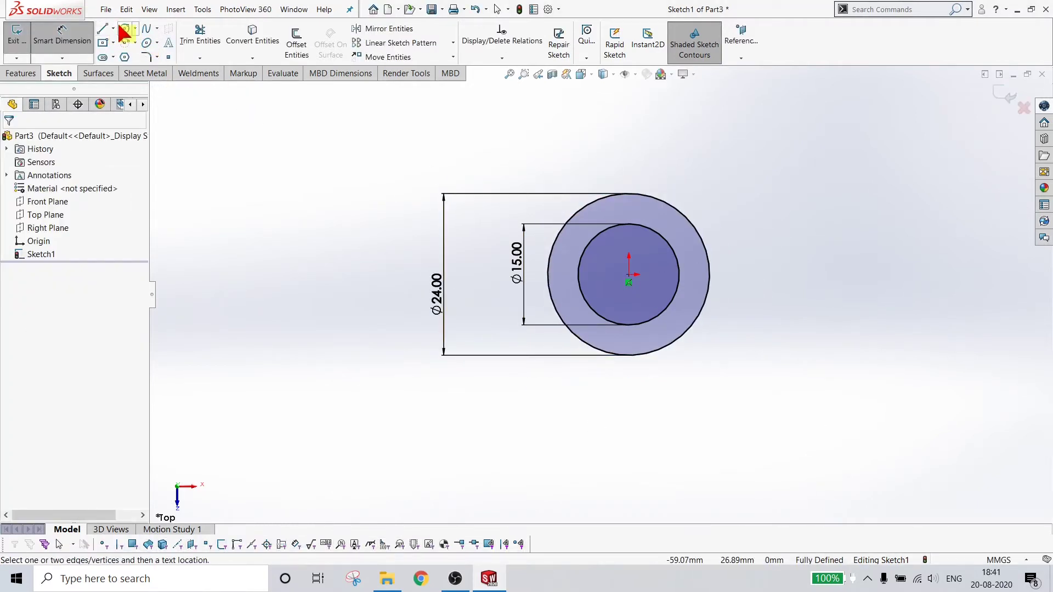
click(112, 29)
Draw a horizontal centerline from the origin to the right
click(132, 57)
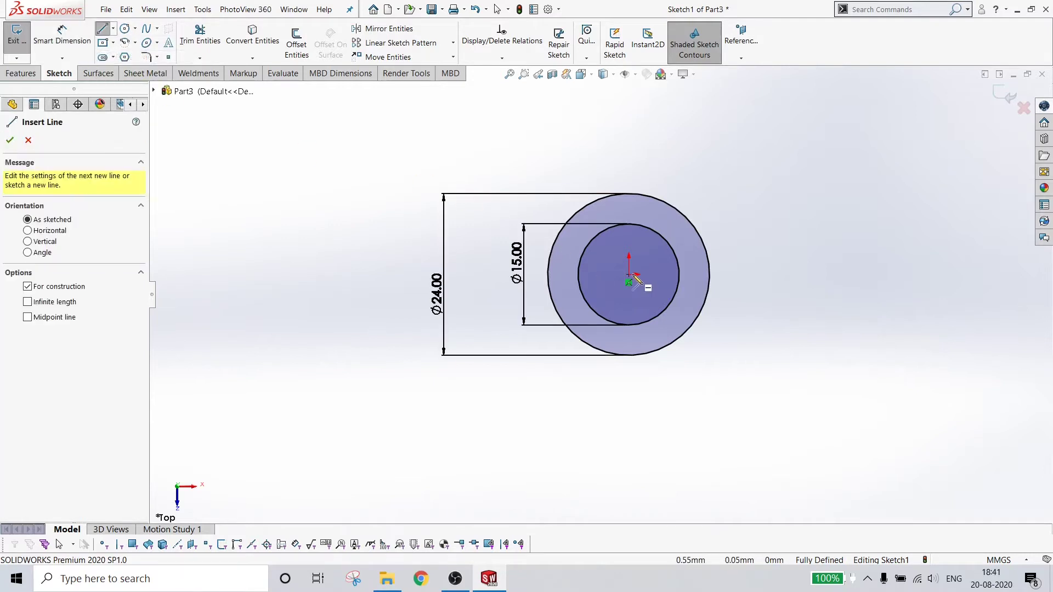
click(629, 274)
click(954, 275)
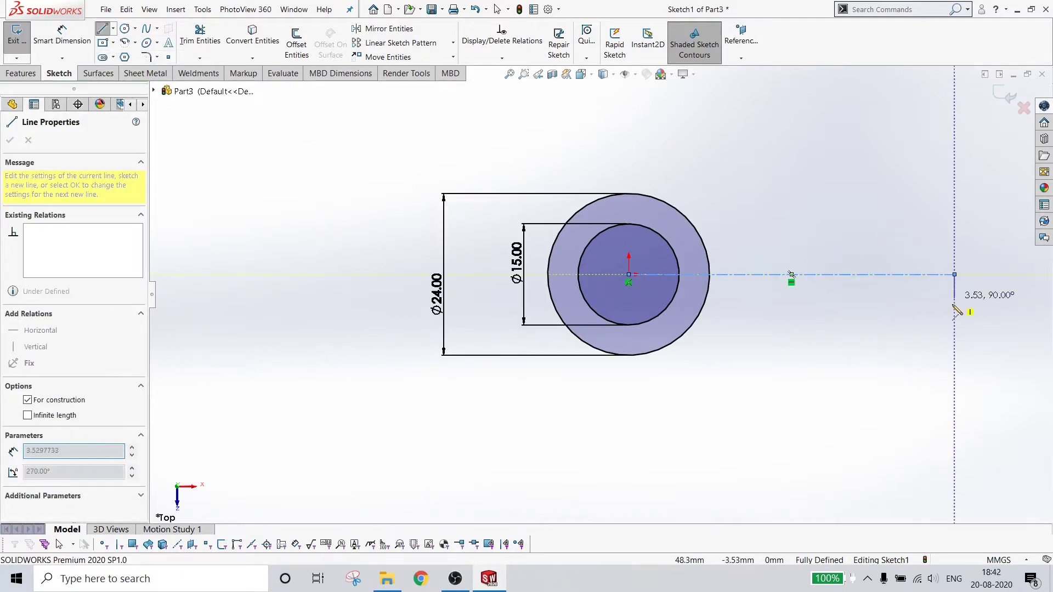
key(Escape)
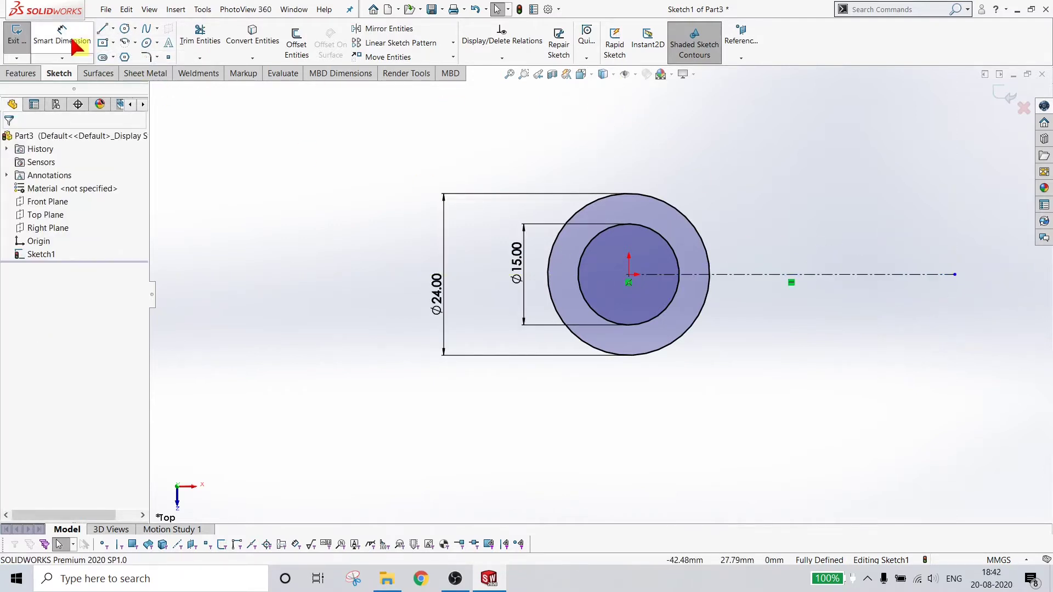
Dimension the centerline's length to 120 mm
click(75, 40)
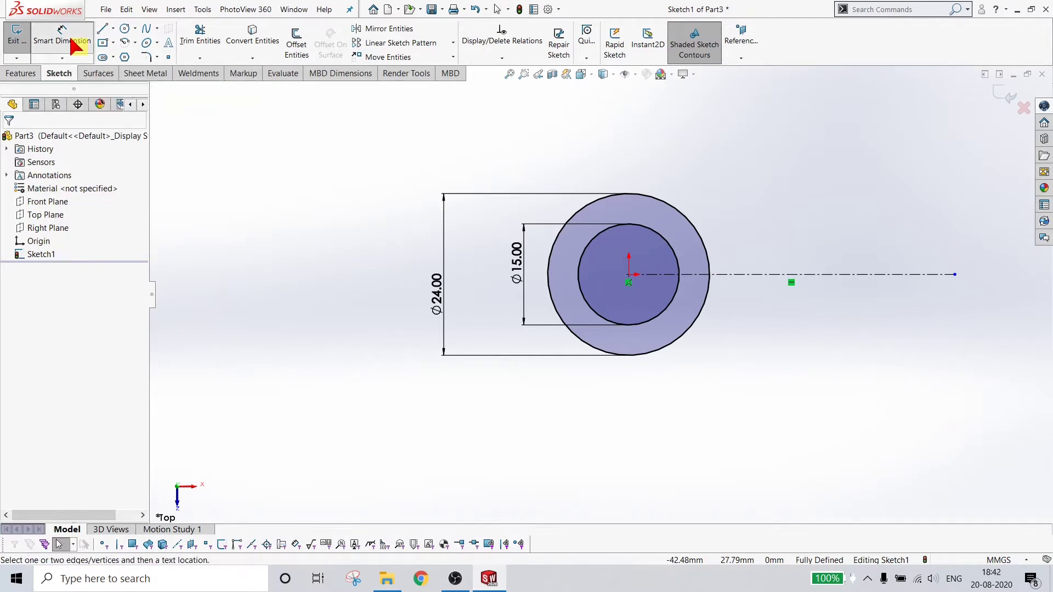
click(798, 291)
click(791, 359)
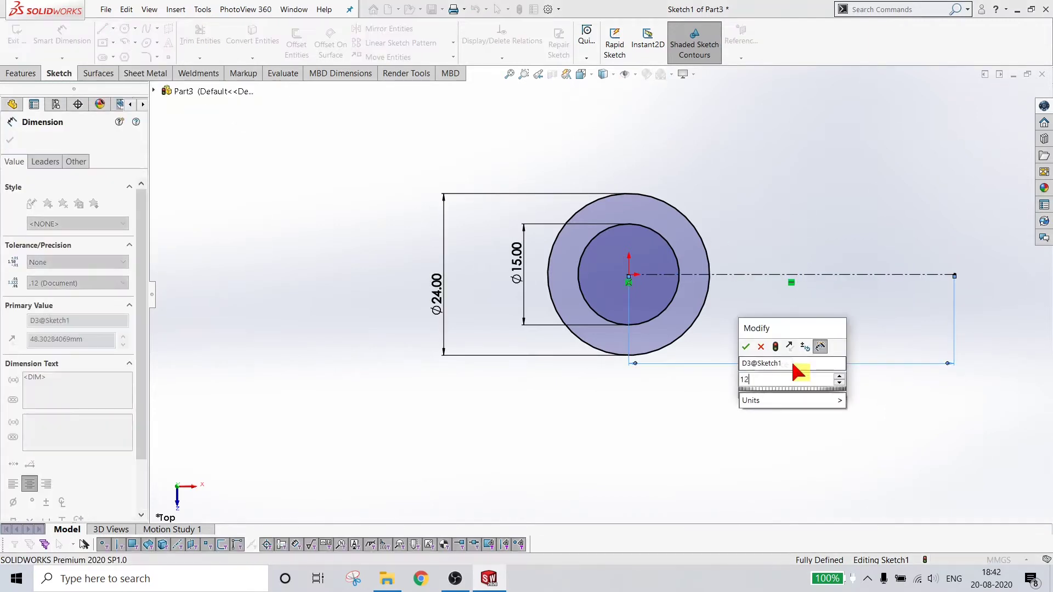
text(120)
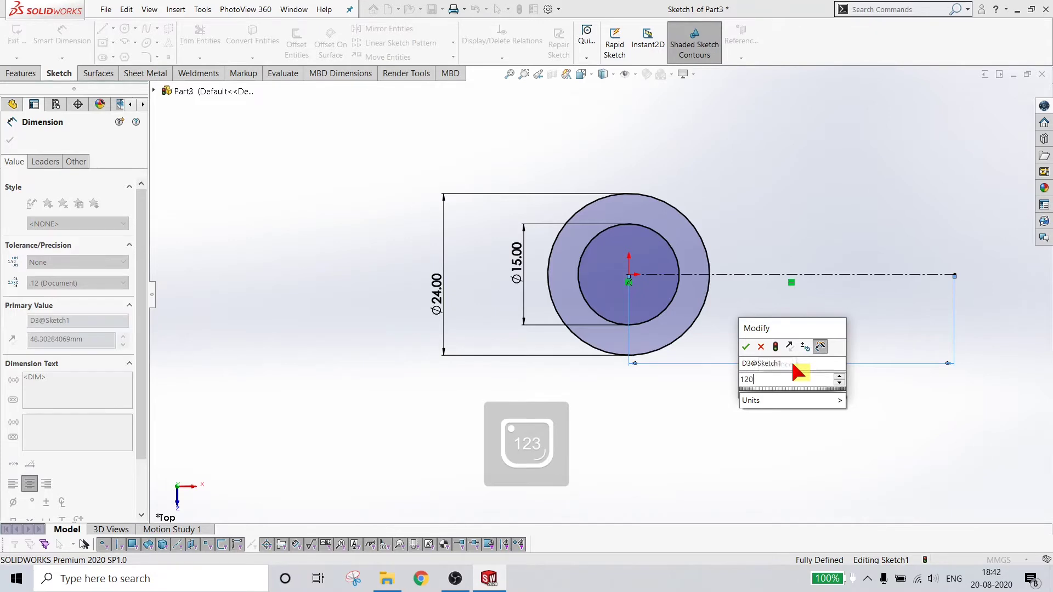
key(Return)
scroll(505, 366, up, 2)
scroll(504, 366, up, 1)
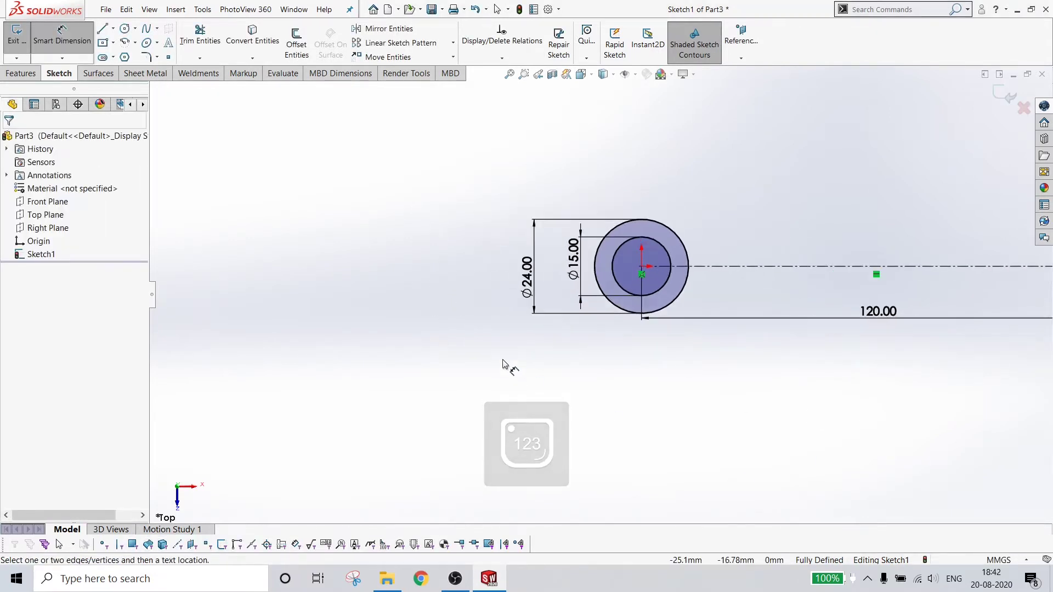
scroll(287, 326, up, 2)
scroll(817, 315, up, 2)
scroll(877, 301, down, 3)
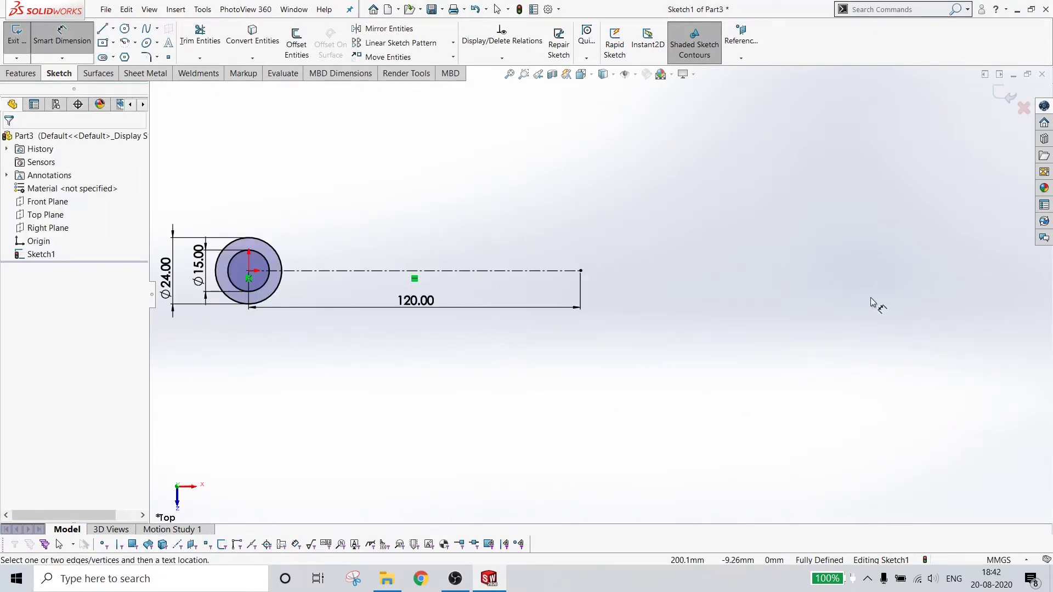
click(125, 28)
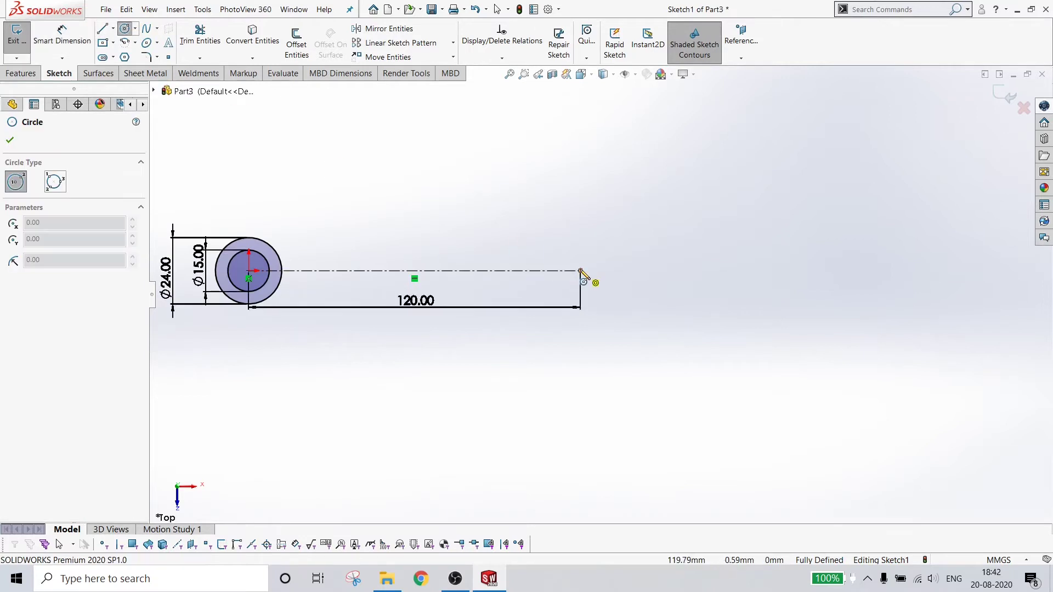
Draw two concentric circles at the centerline's right end
click(580, 270)
click(622, 309)
click(580, 270)
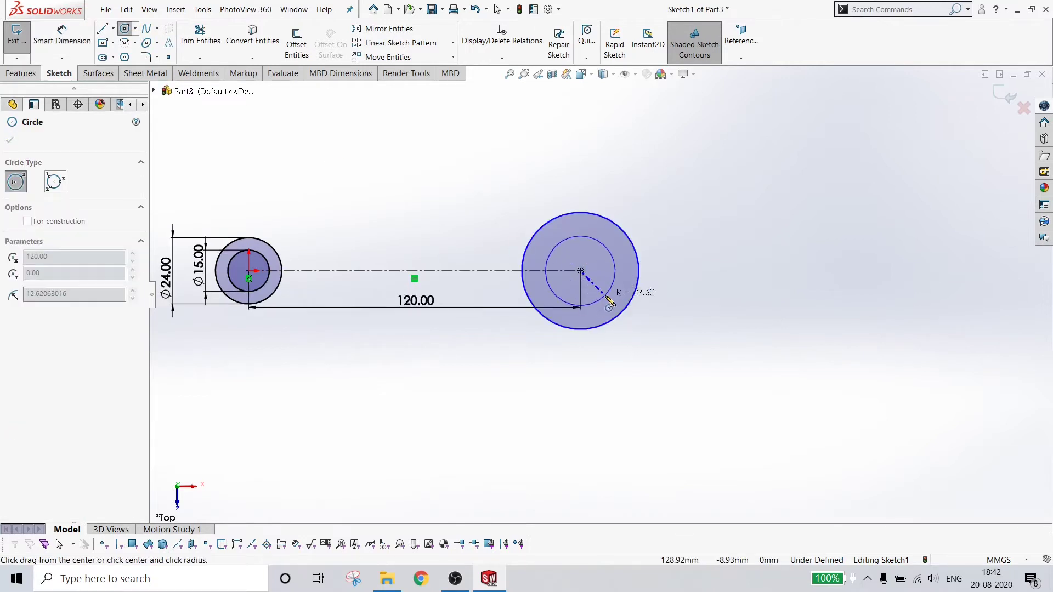
click(603, 295)
key(Escape)
Draw a vertical line through the circles' centre from top to bottom
click(101, 30)
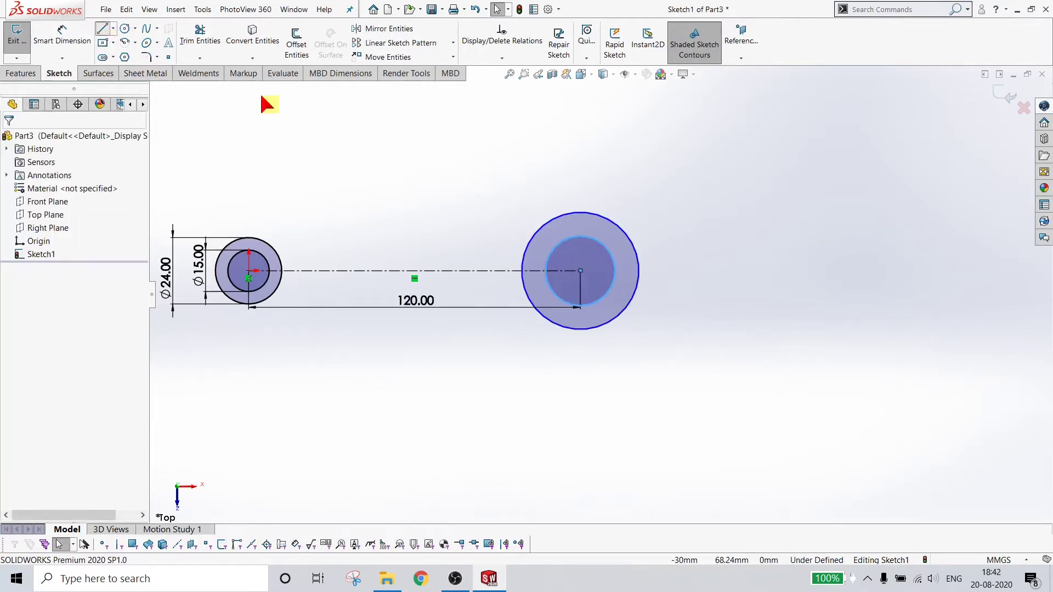
click(580, 236)
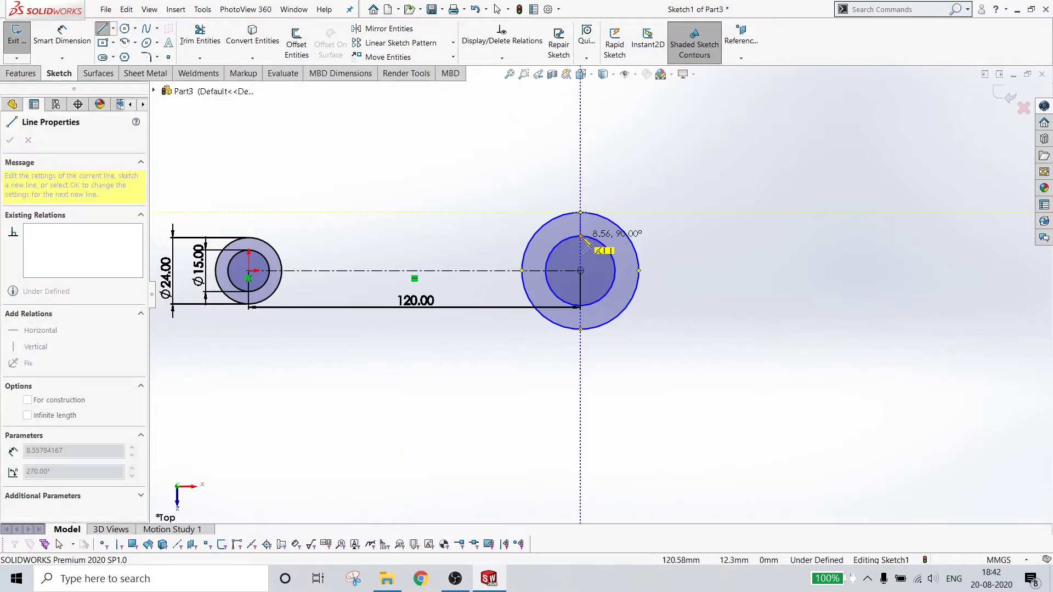
double_click(580, 337)
key(Escape)
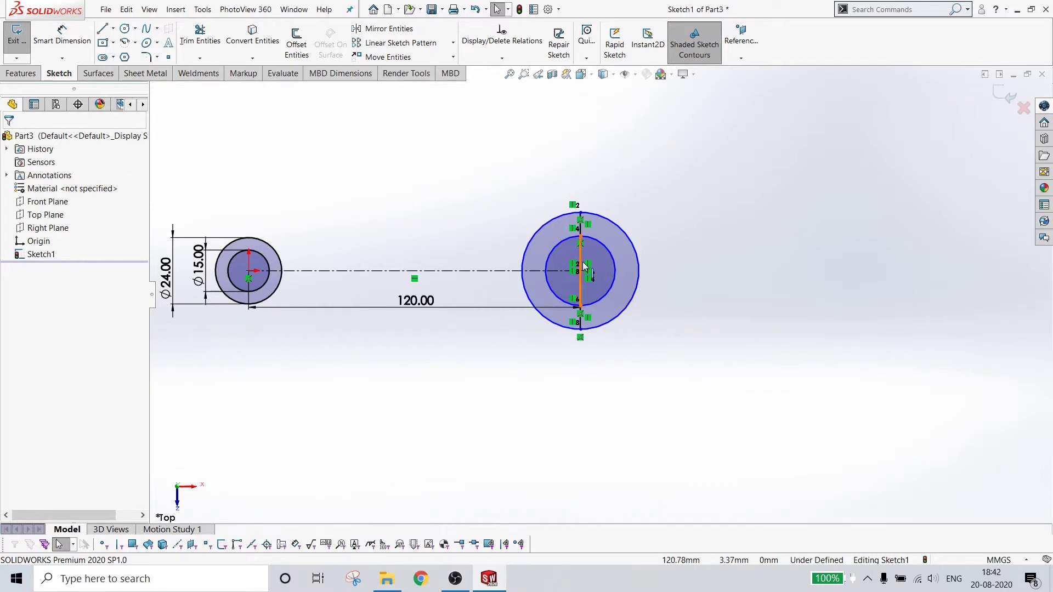
click(582, 264)
click(564, 411)
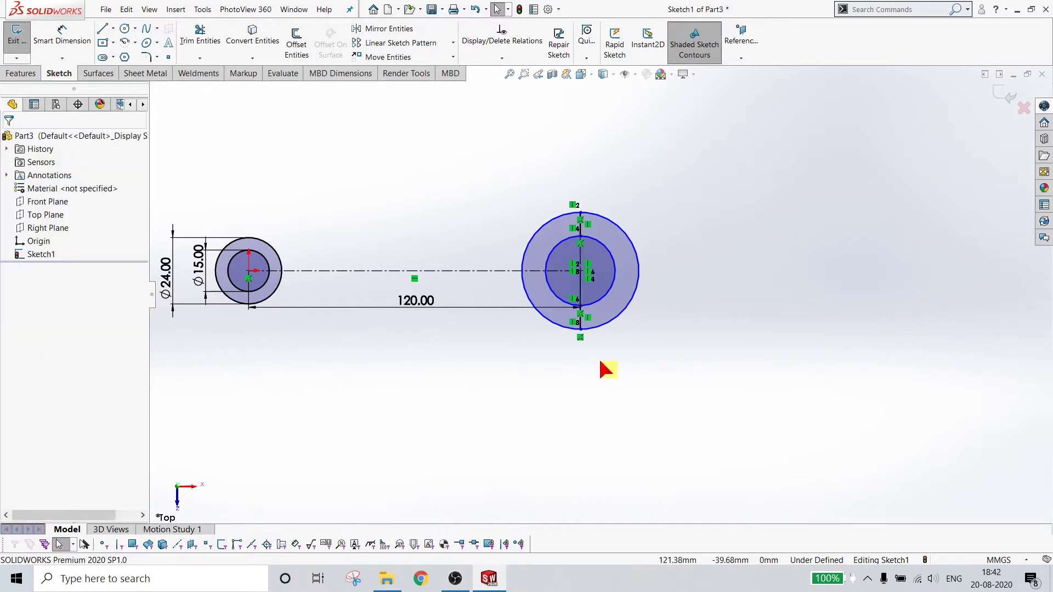
Trim away the right halves of both right-hand circles, leaving a C-shape
click(200, 34)
drag(648, 217, 600, 263)
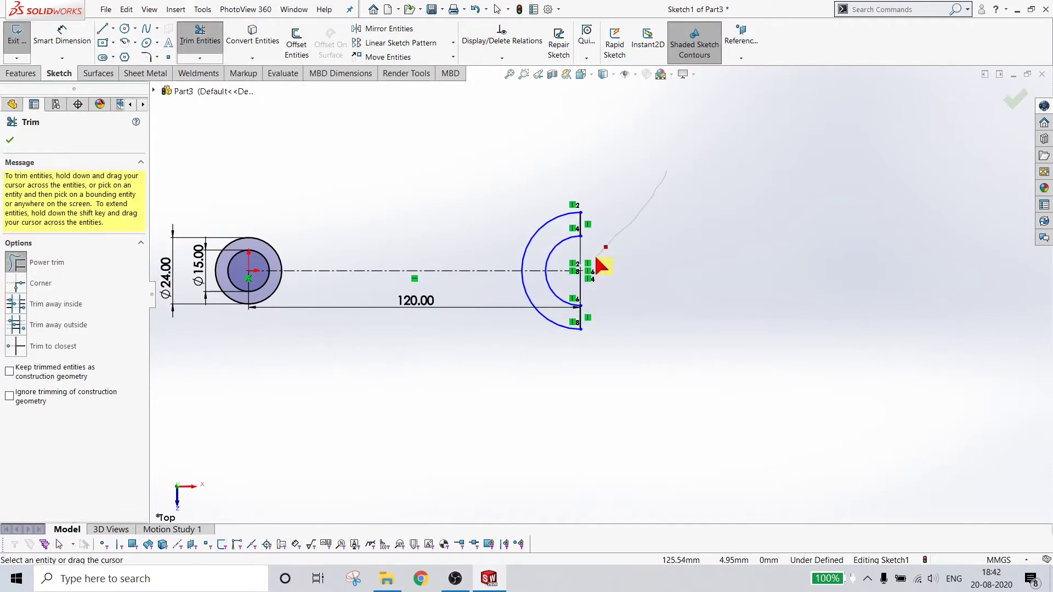
key(Escape)
scroll(587, 270, down, 2)
scroll(587, 271, down, 1)
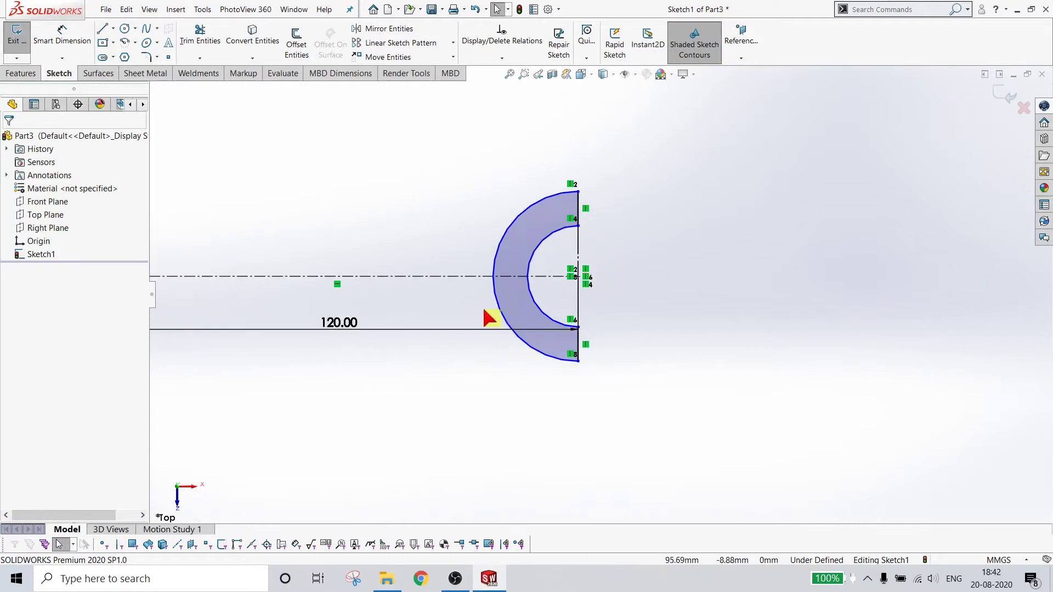
Dimension the inner arc radius to 16 mm
click(69, 37)
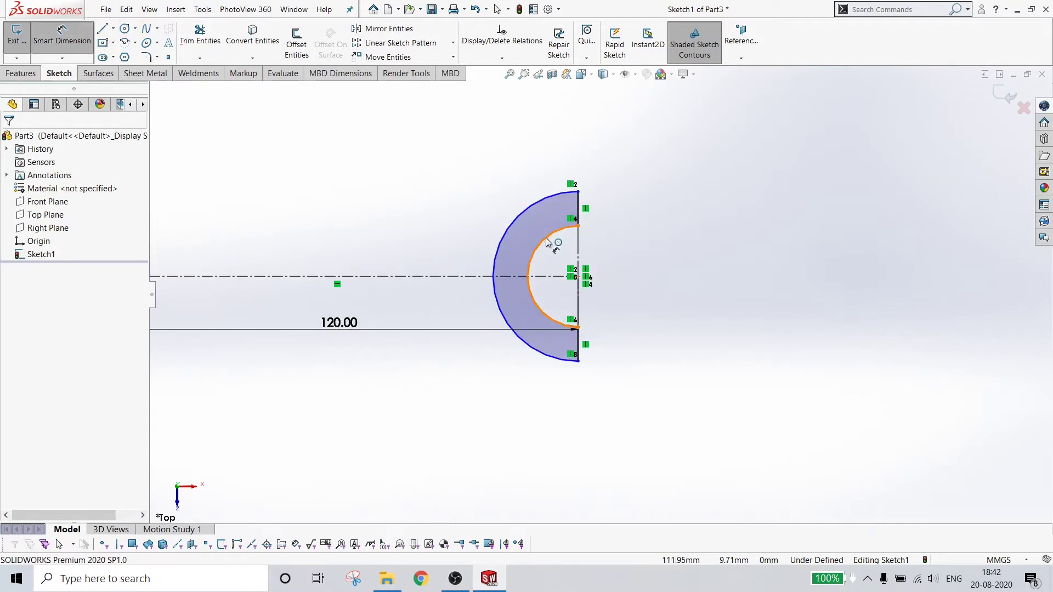
click(546, 240)
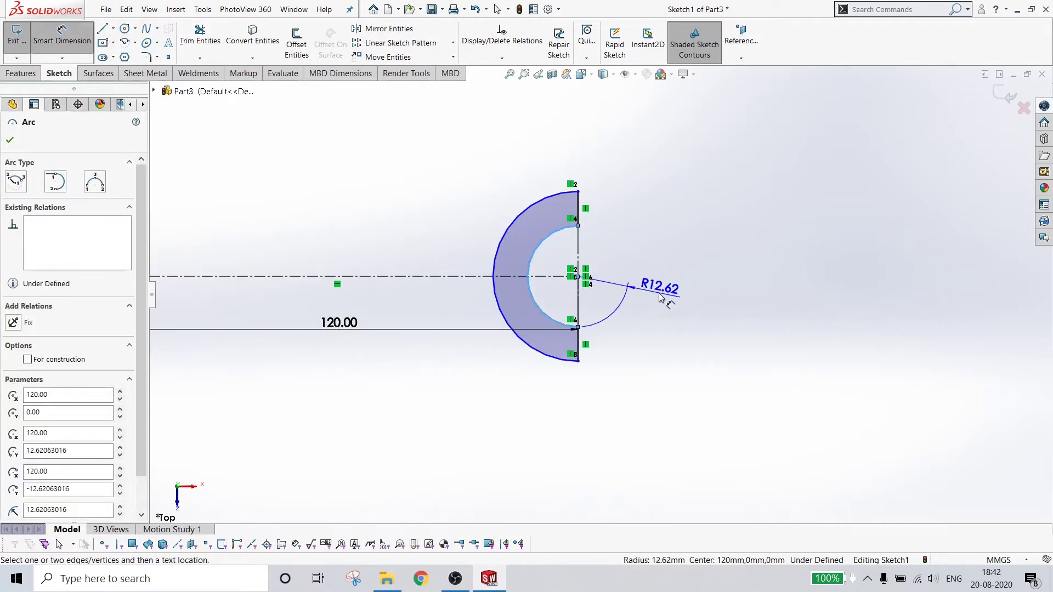
click(660, 297)
text(16)
key(Return)
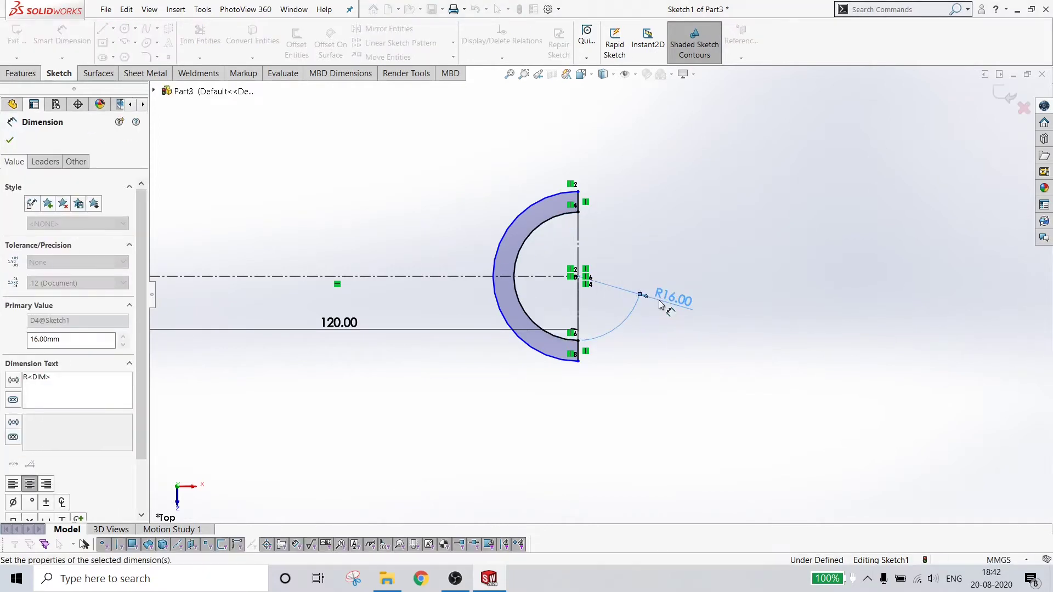
Dimension the outer arc to R25 and exit the sketch
click(532, 203)
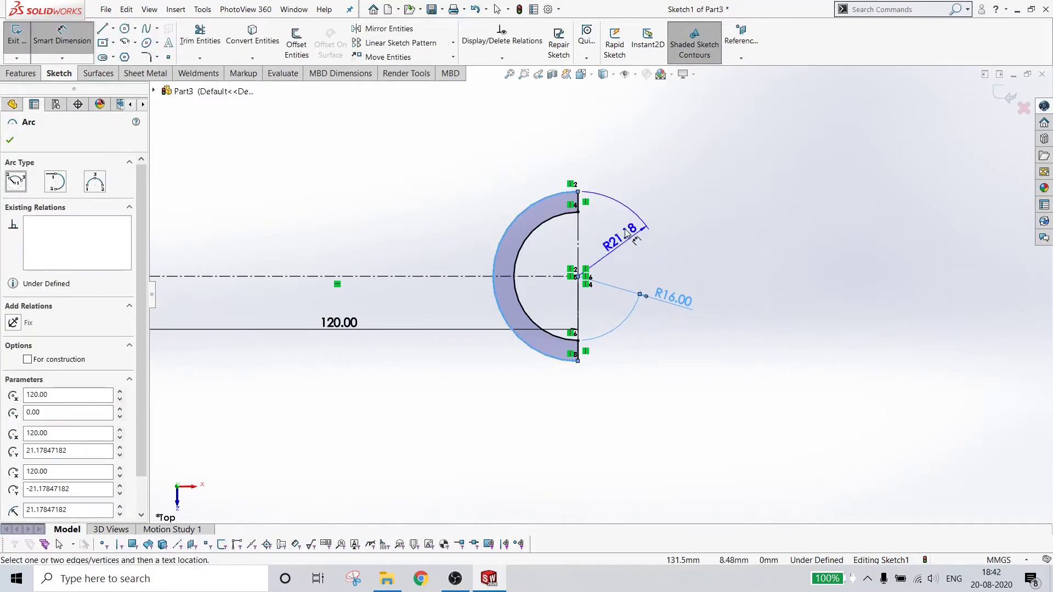
click(498, 178)
key(Return)
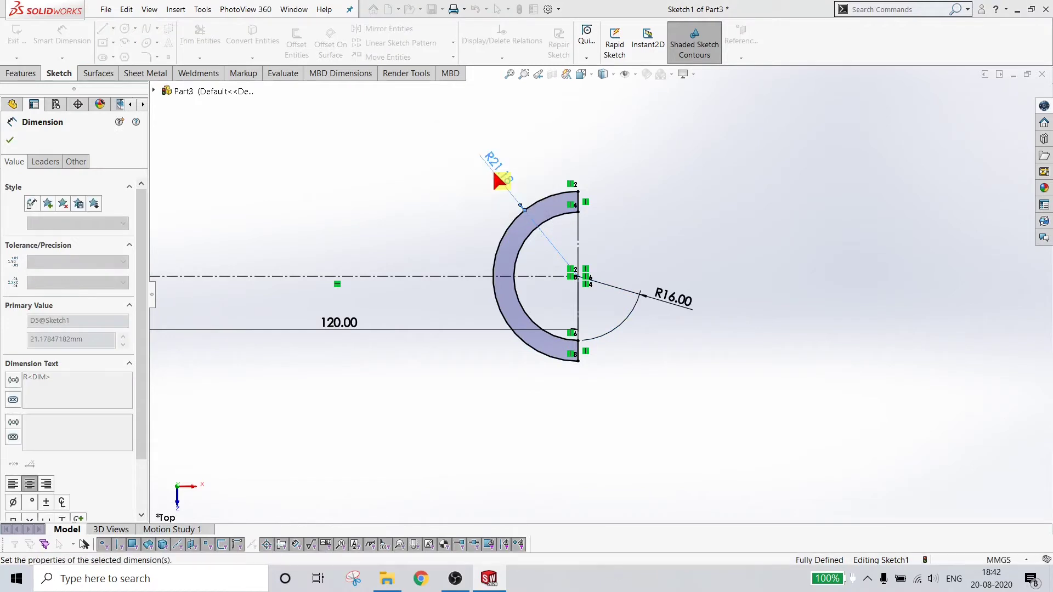
click(851, 301)
scroll(600, 302, up, 2)
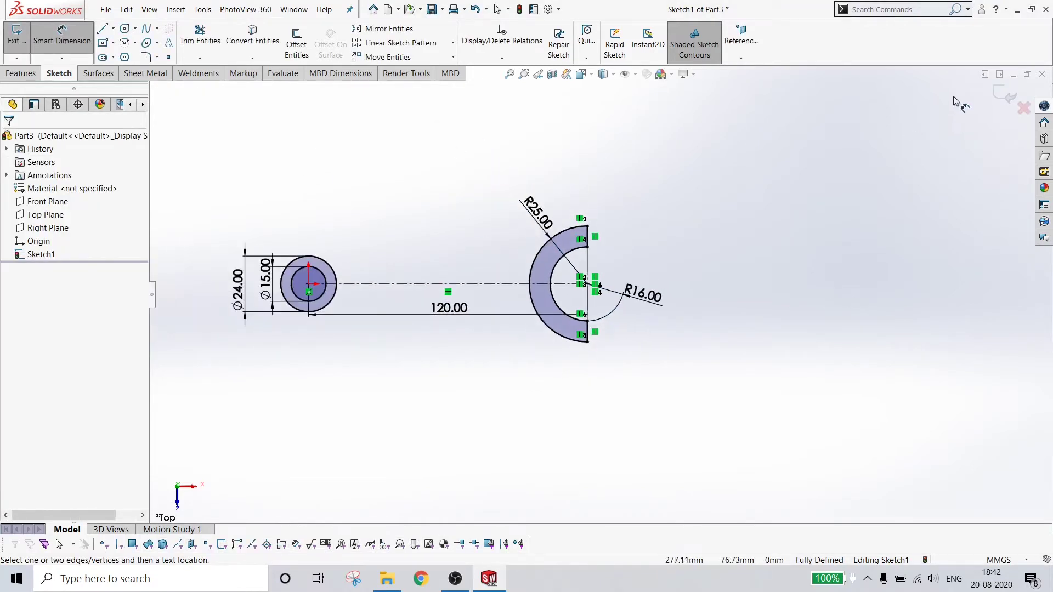
click(1009, 96)
Extrude the sketch Mid Plane to 20 mm depth, creating Boss-Extrude1
middle_drag(717, 382, 606, 368)
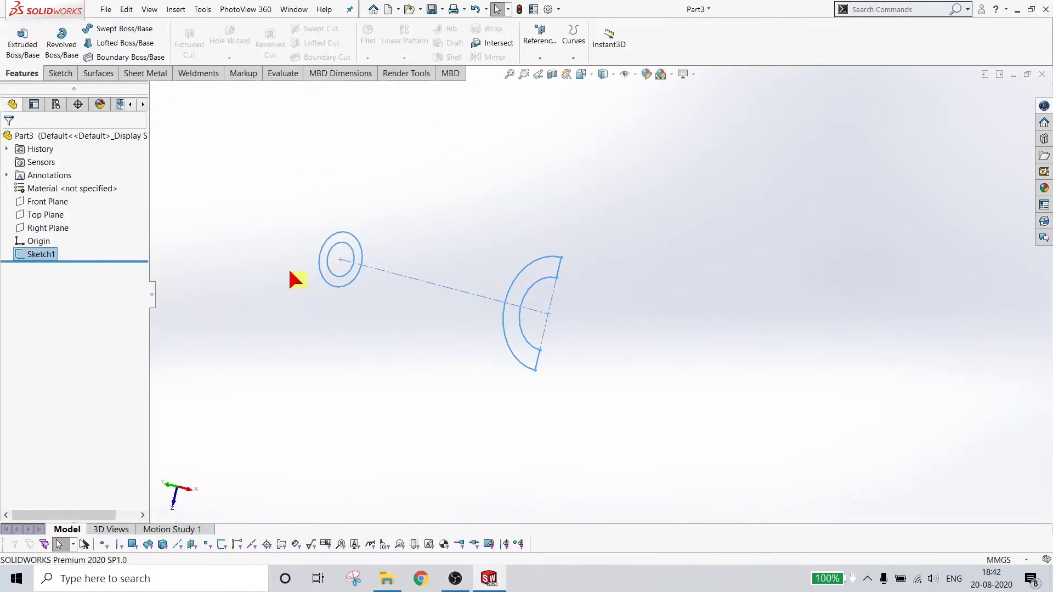
click(22, 40)
click(50, 217)
click(49, 275)
middle_drag(392, 378, 247, 308)
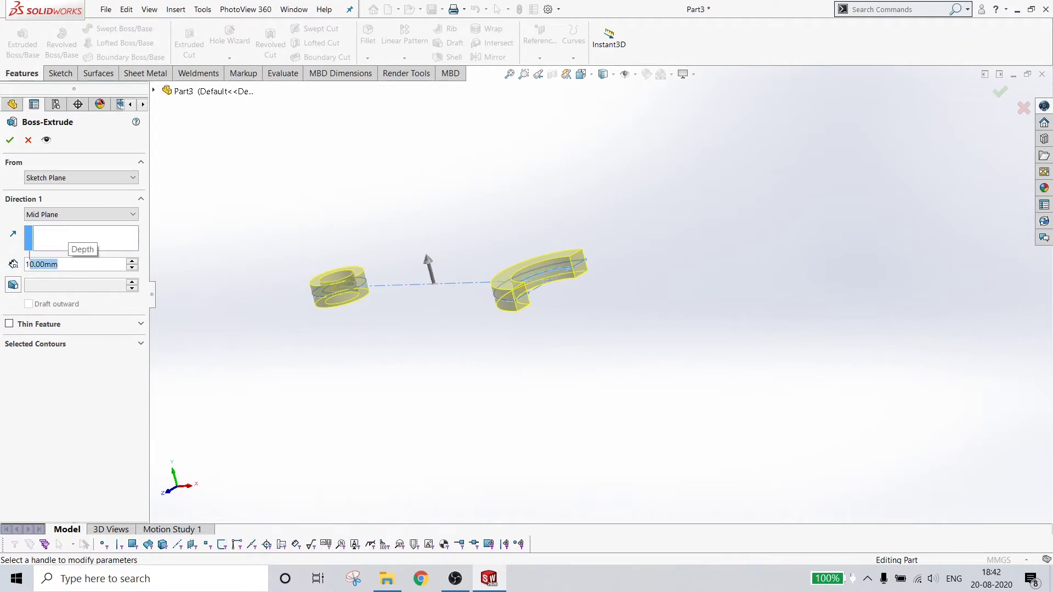
text(20)
key(Return)
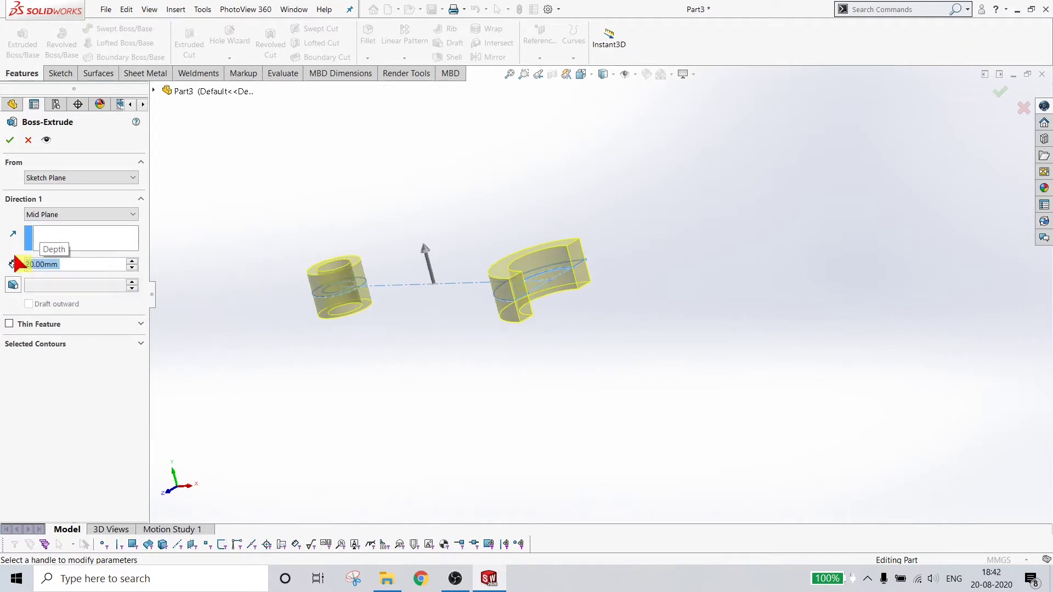
click(9, 140)
middle_drag(417, 360, 489, 407)
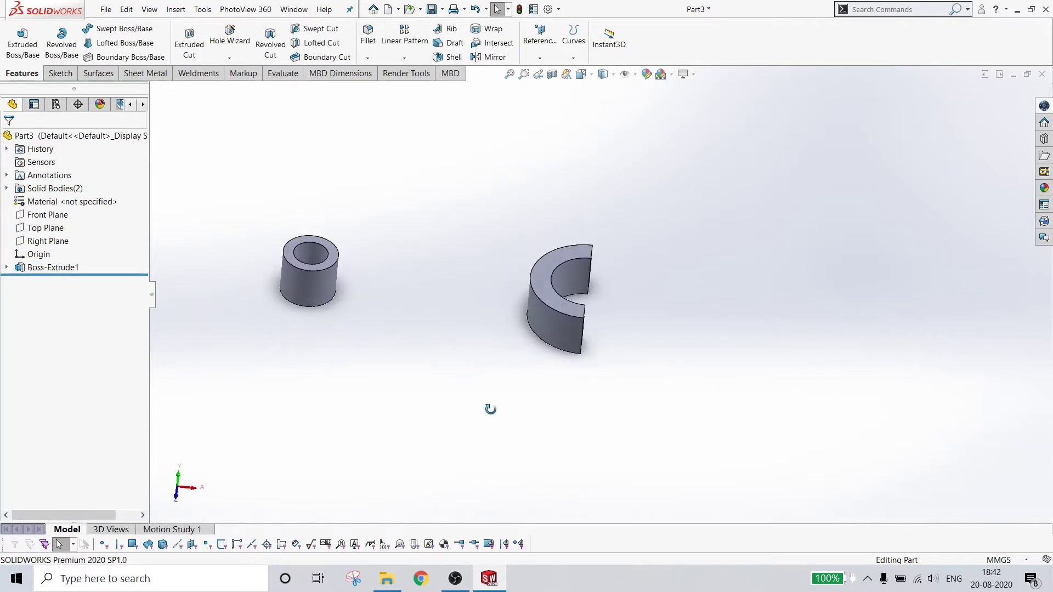
click(48, 227)
Start a new sketch on the Top Plane, viewed normal to it
mouse_move(381, 404)
middle_down()
mouse_move(495, 270)
mouse_move(499, 333)
middle_up()
right_click(51, 230)
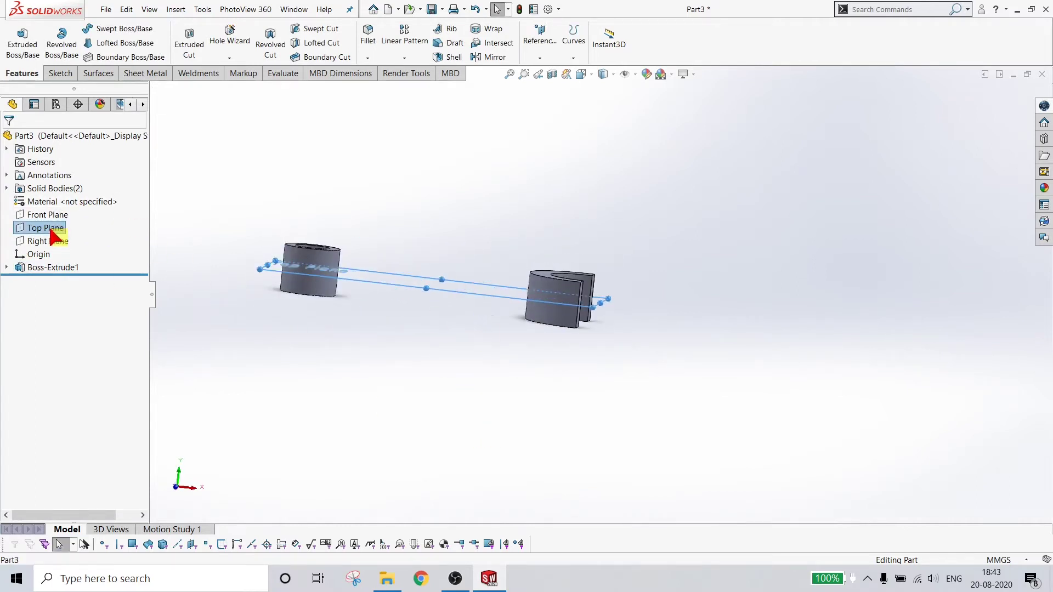
click(65, 215)
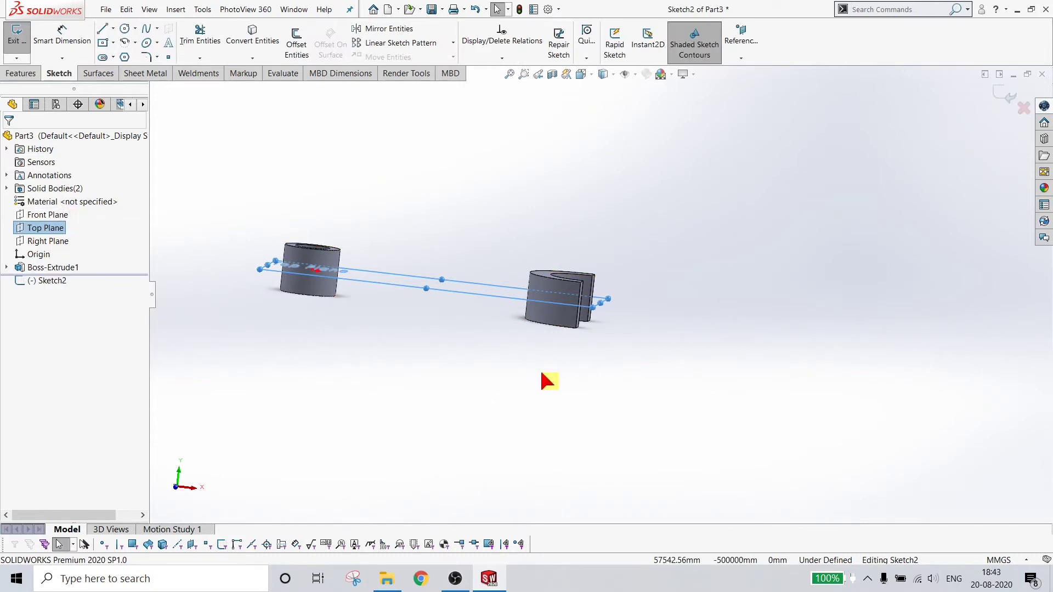
key(ctrl+8)
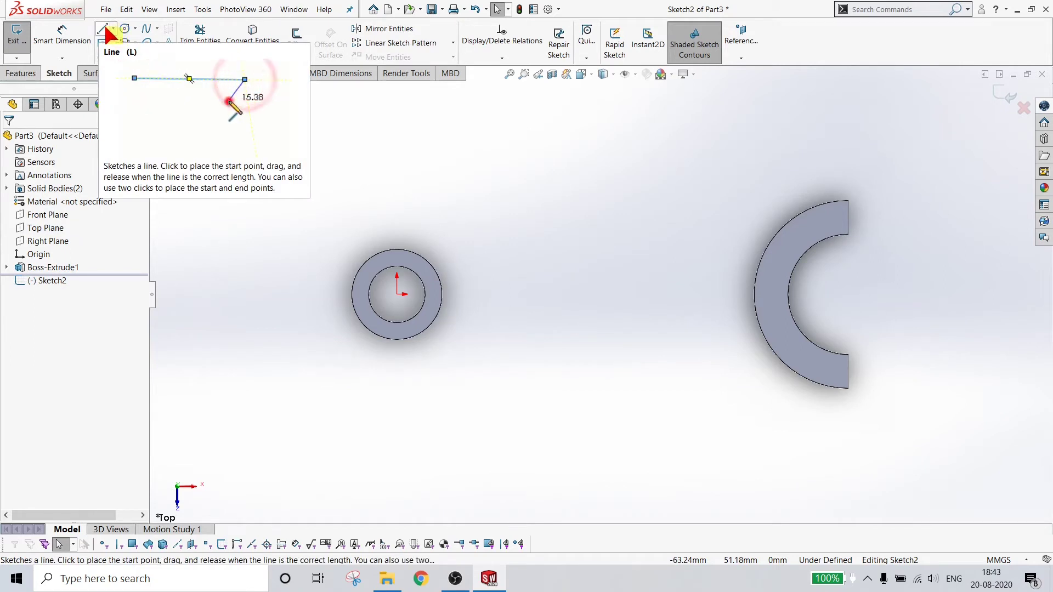
Draw a centerline from the origin to the C-shape's centre
click(112, 28)
click(132, 56)
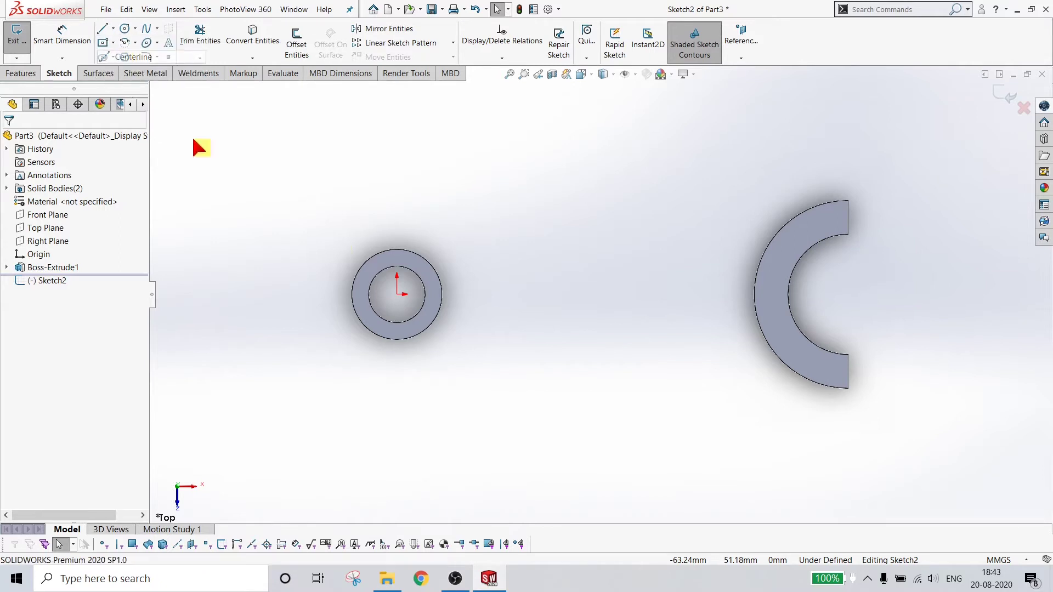
click(397, 295)
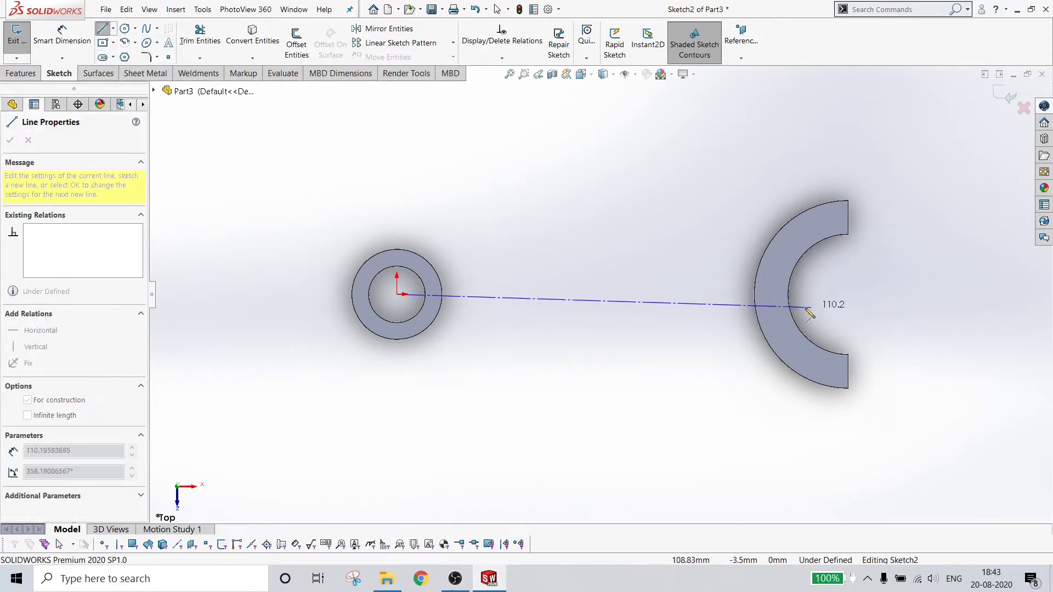
click(847, 295)
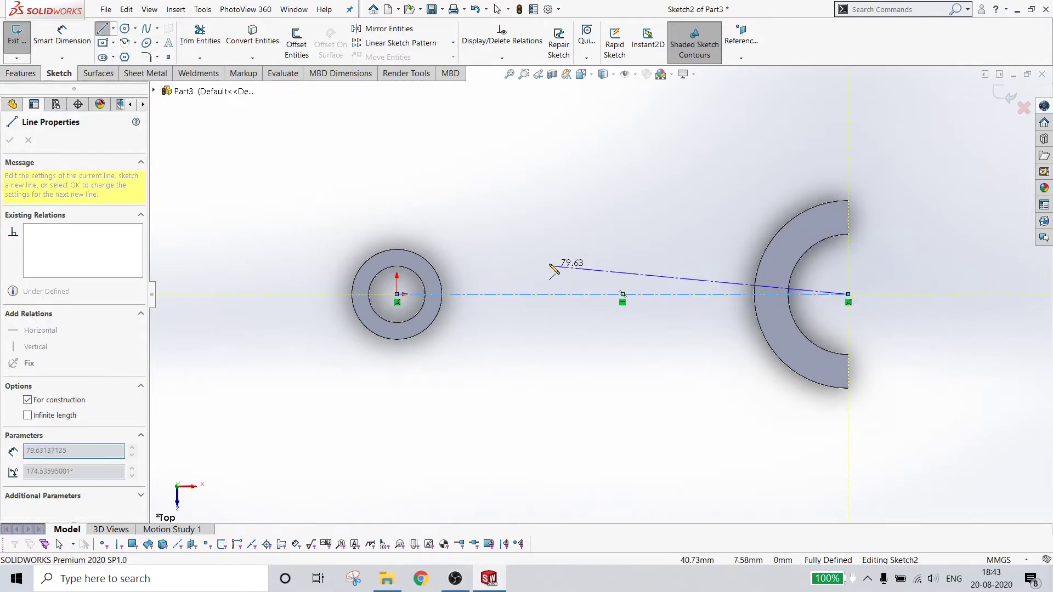
right_click(565, 269)
click(572, 275)
Draw two circles on the centerline, one near the ring and one near the C-shape
click(125, 28)
click(484, 294)
click(495, 315)
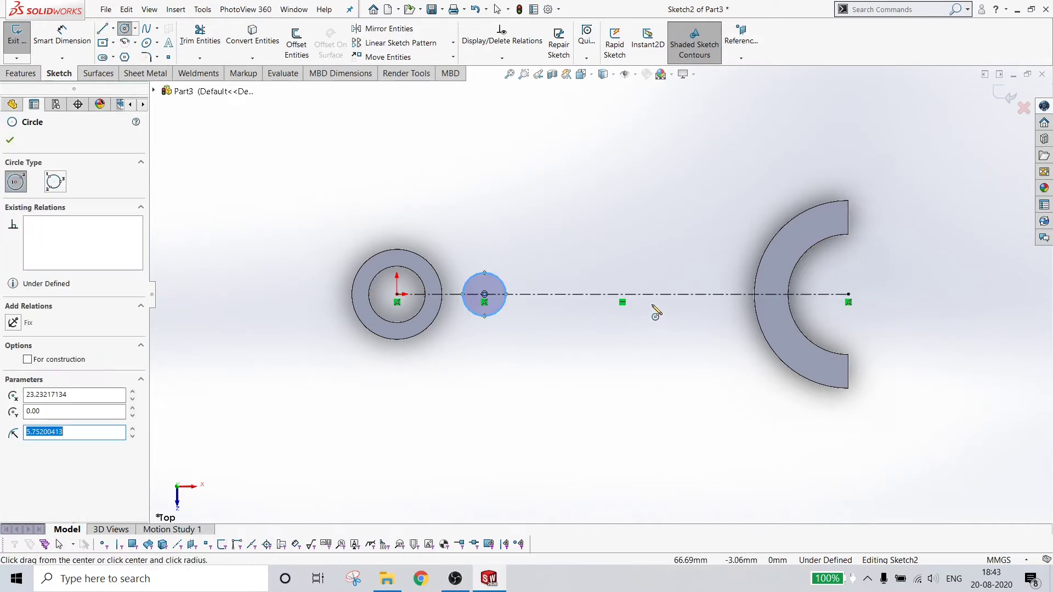
click(700, 294)
click(715, 326)
key(Escape)
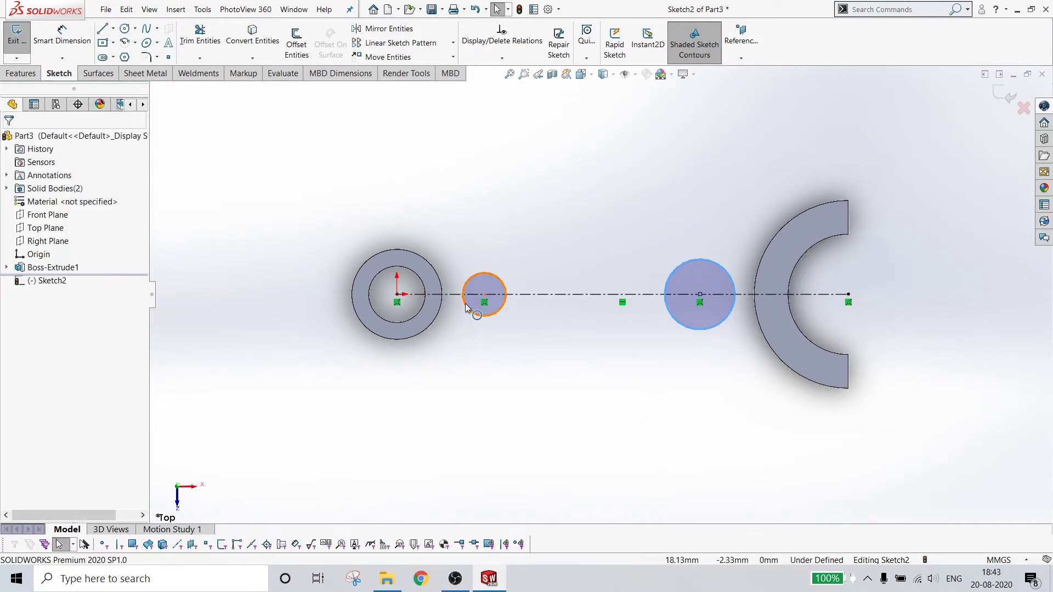
Make the left circle tangent to the ring's outer edge
click(465, 307)
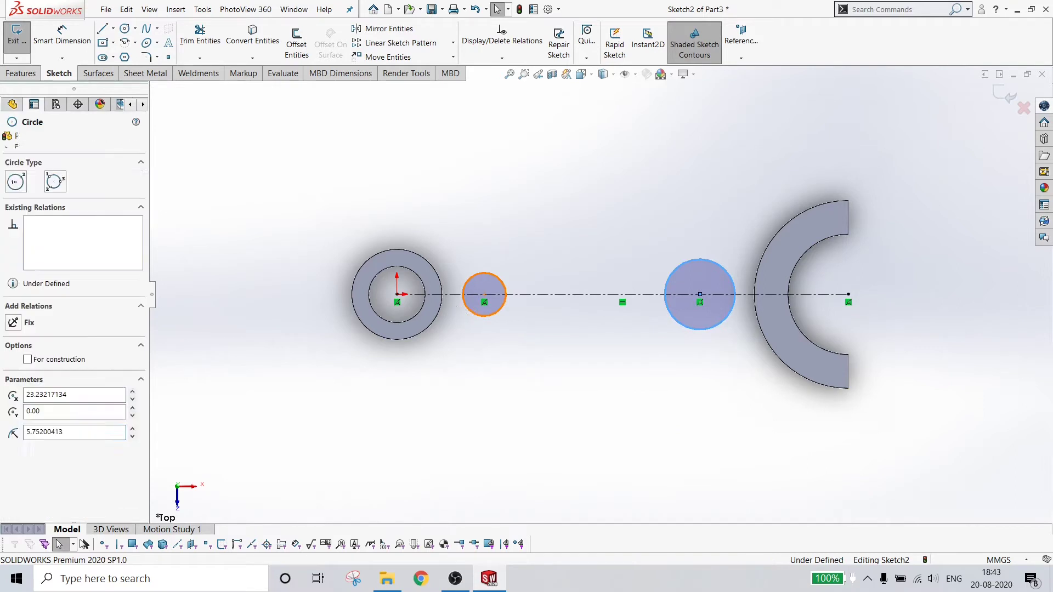
ctrl+click(440, 311)
click(11, 351)
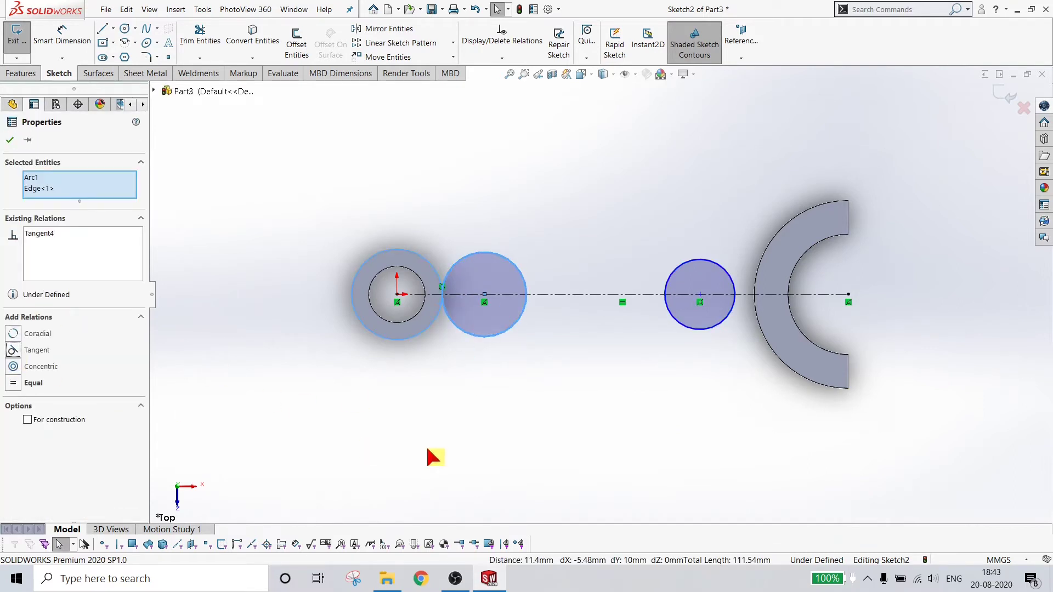
click(427, 450)
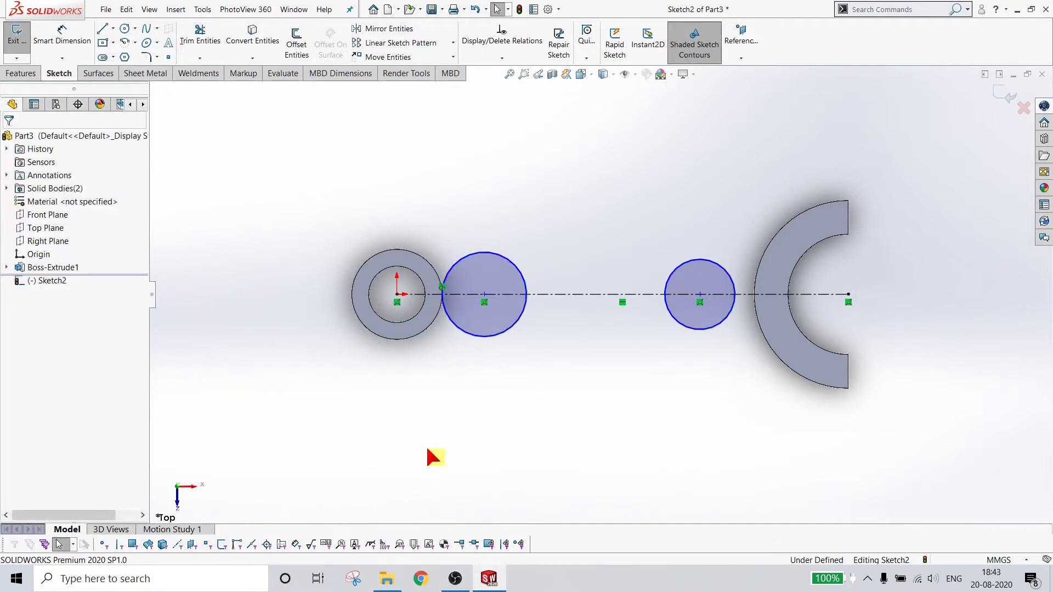
Make the right circle tangent to the C-shape's outer edge
click(728, 327)
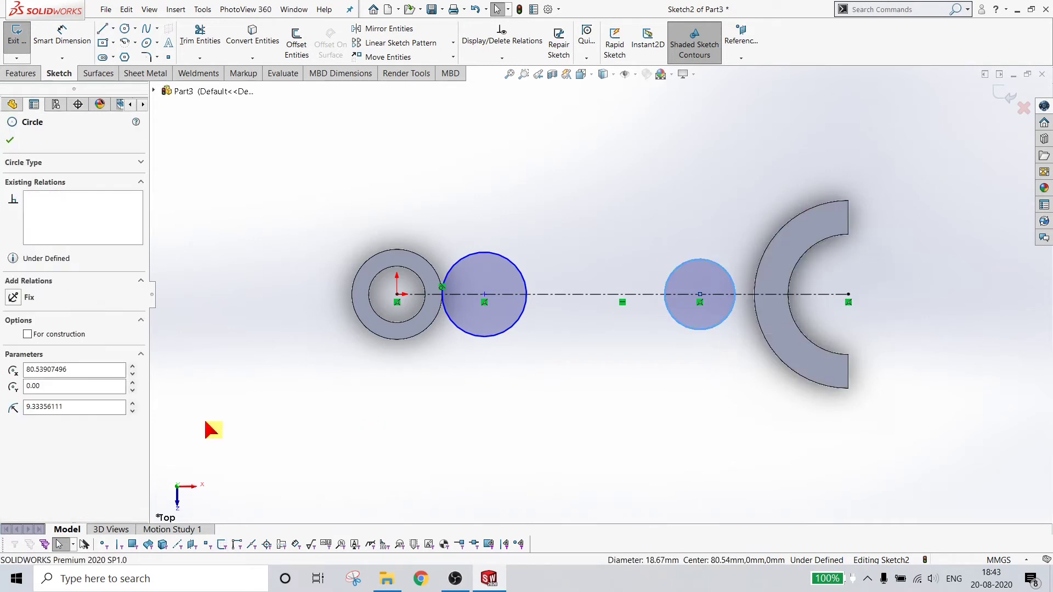
click(663, 385)
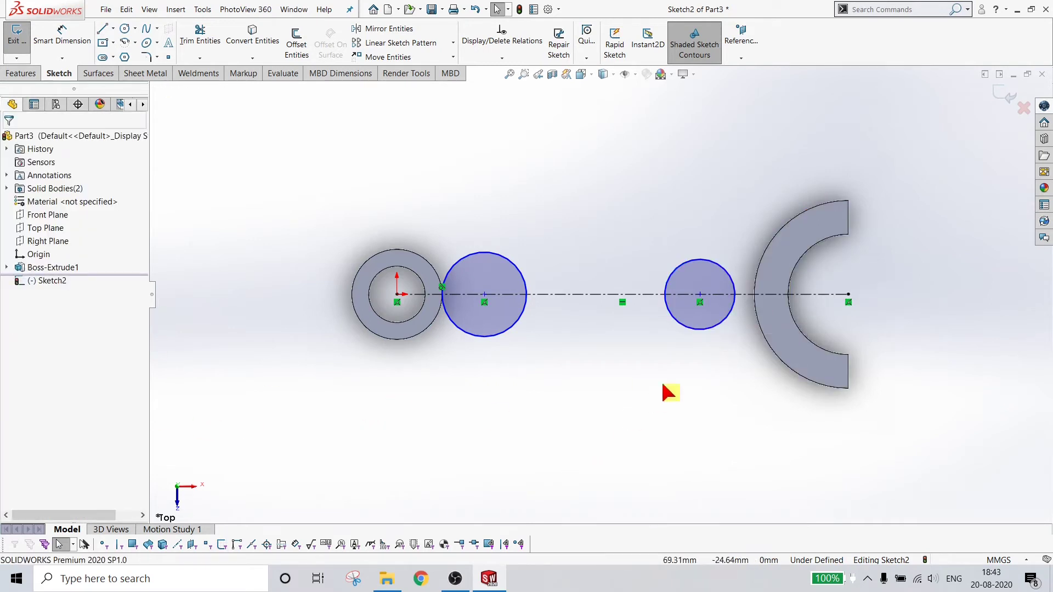
click(697, 331)
ctrl+click(754, 309)
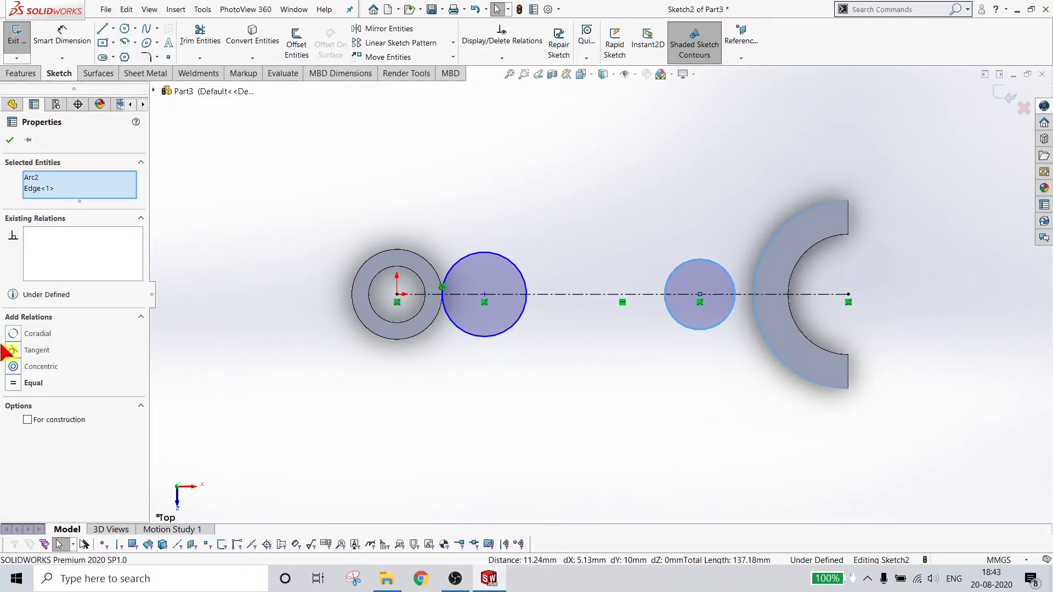
click(14, 351)
click(641, 459)
click(62, 39)
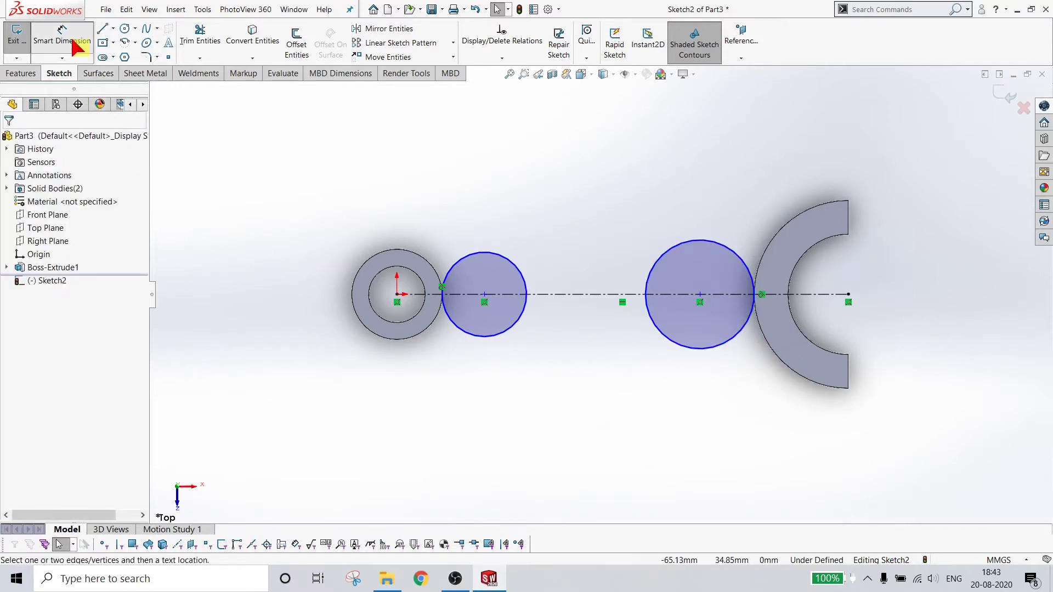
Dimension the circle beside the ring to Ø10 mm
click(478, 254)
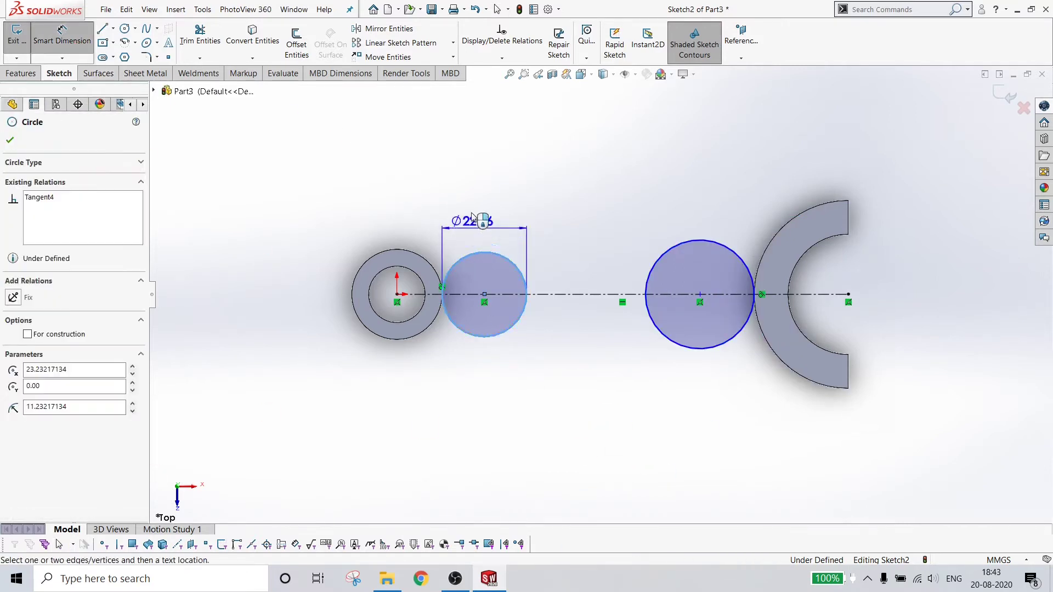
click(482, 193)
text(10)
key(Return)
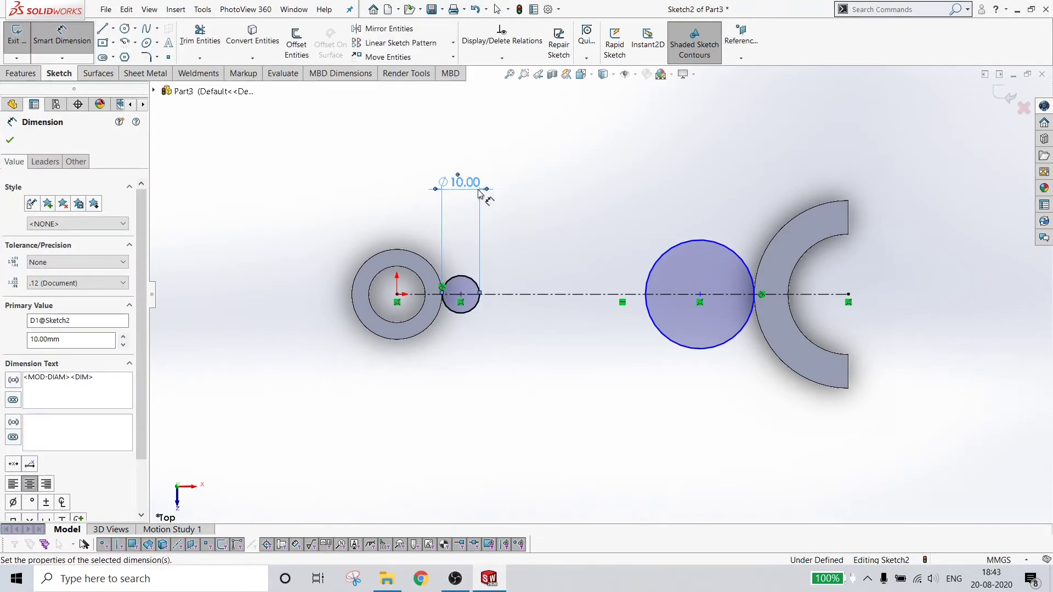
Dimension the circle beside the C-shape to Ø14 mm
click(125, 29)
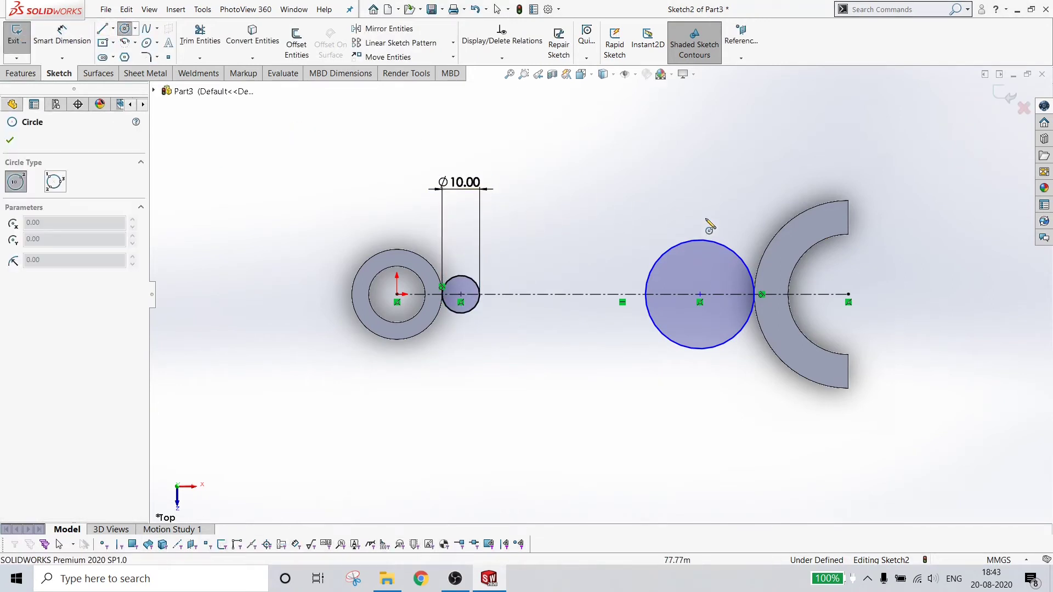
click(701, 241)
key(Escape)
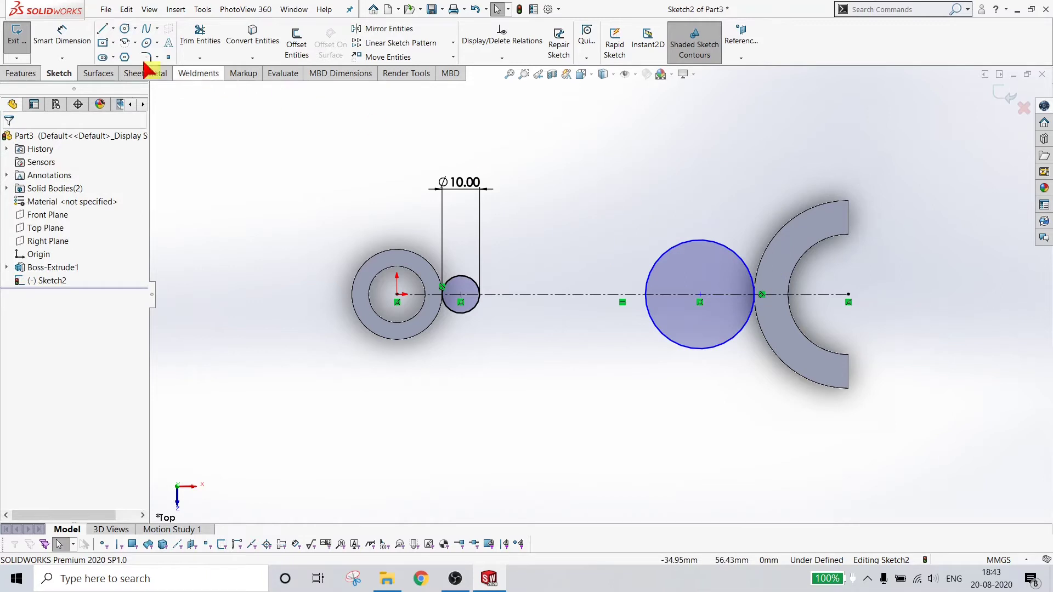
click(62, 35)
click(652, 268)
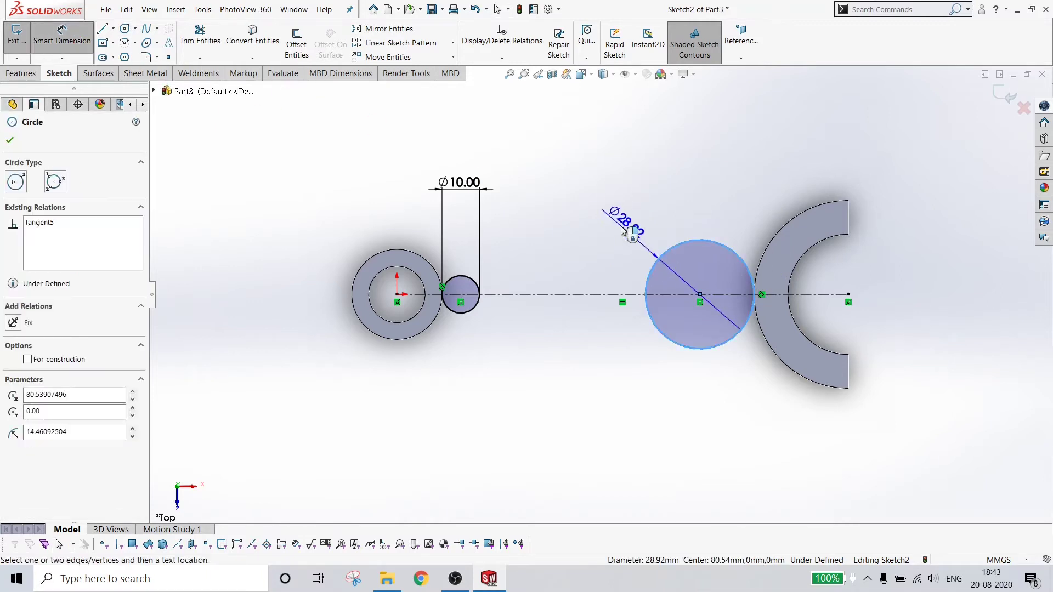
click(624, 224)
text(14)
key(Return)
key(Escape)
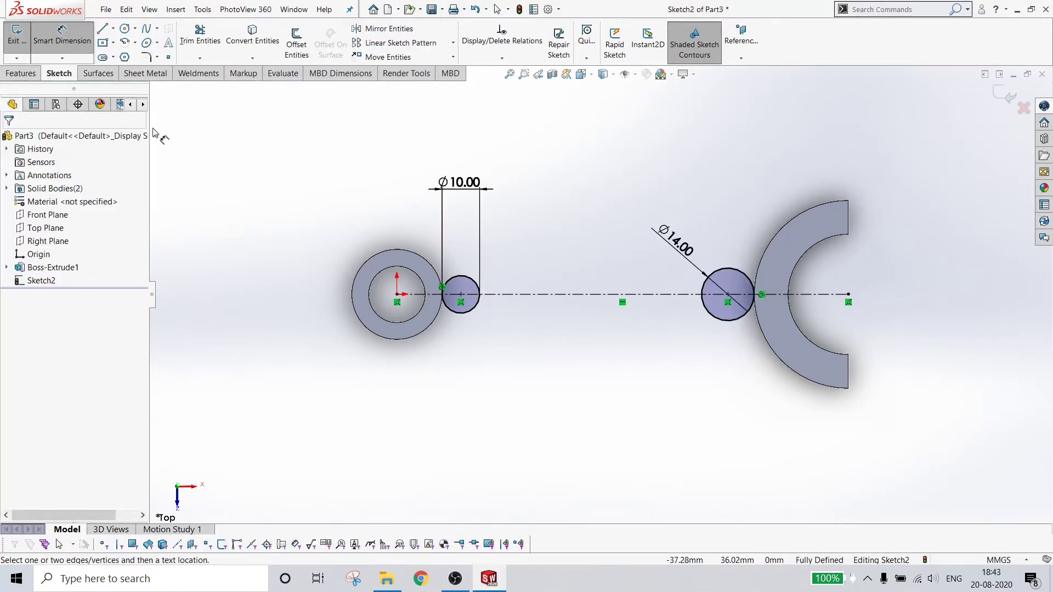
click(102, 29)
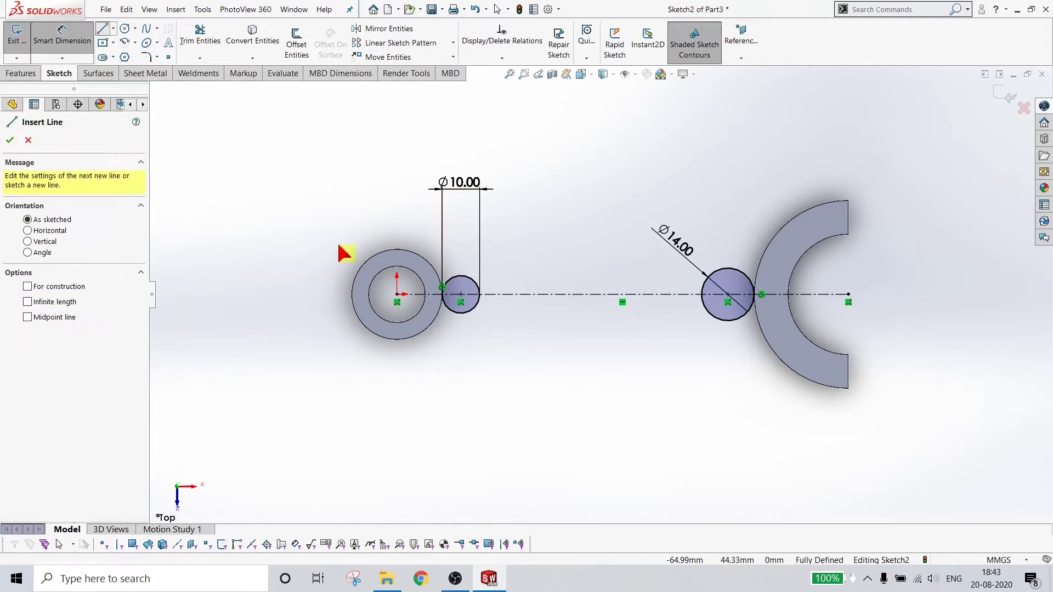
Sketch two shank lines: Ø10 circle to Ø14 circle top, and arc to left ring
click(455, 284)
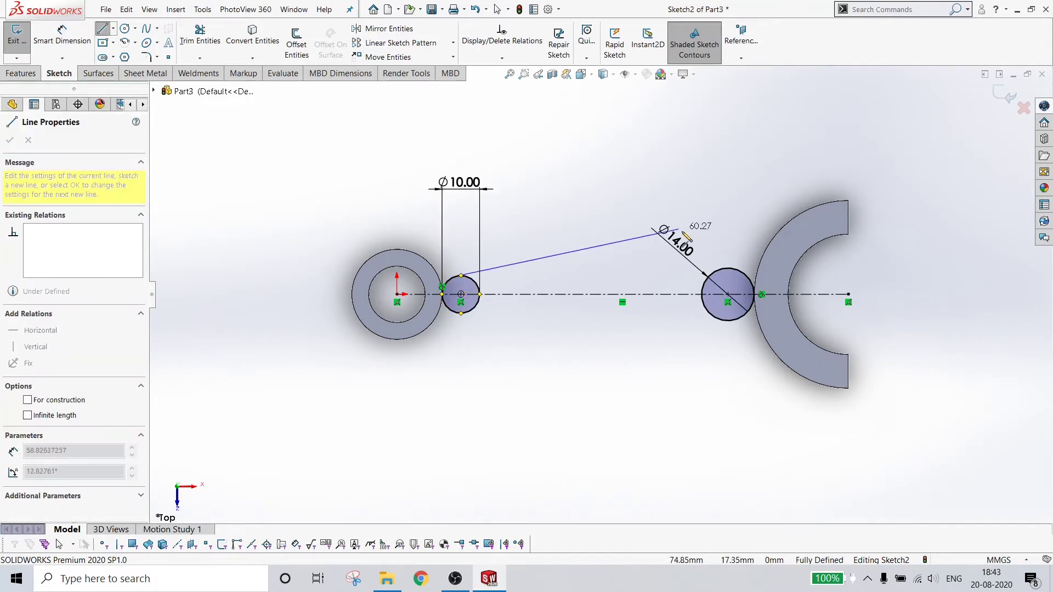
click(737, 271)
key(Escape)
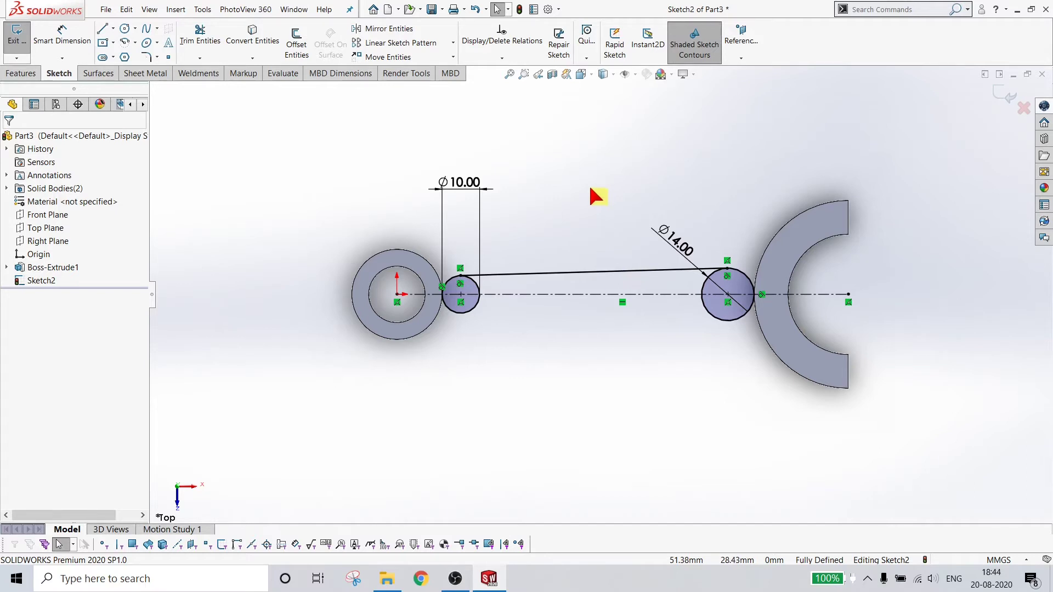
click(102, 28)
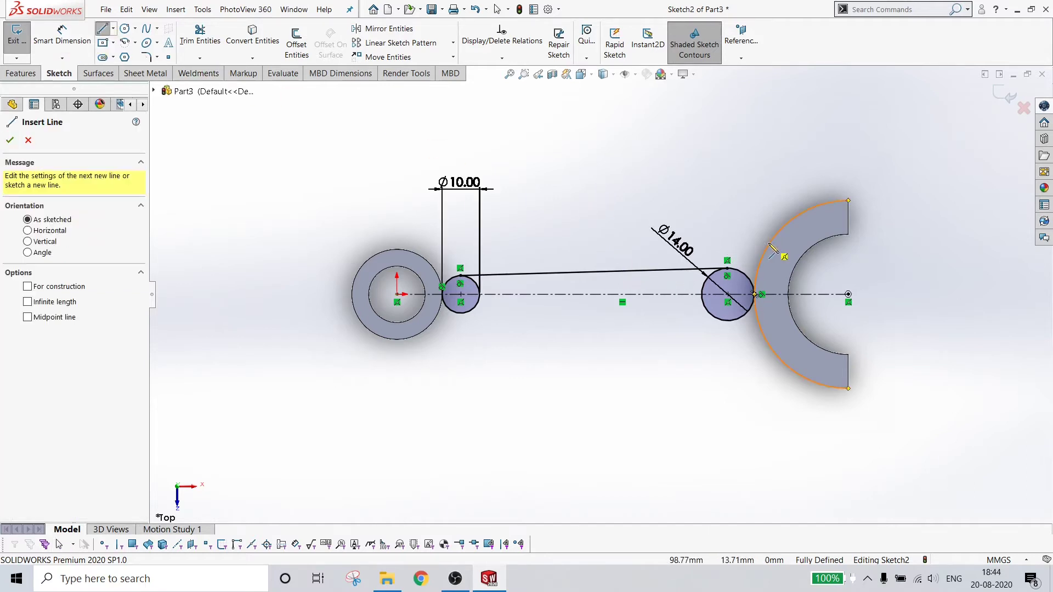
click(842, 201)
click(428, 260)
right_click(559, 204)
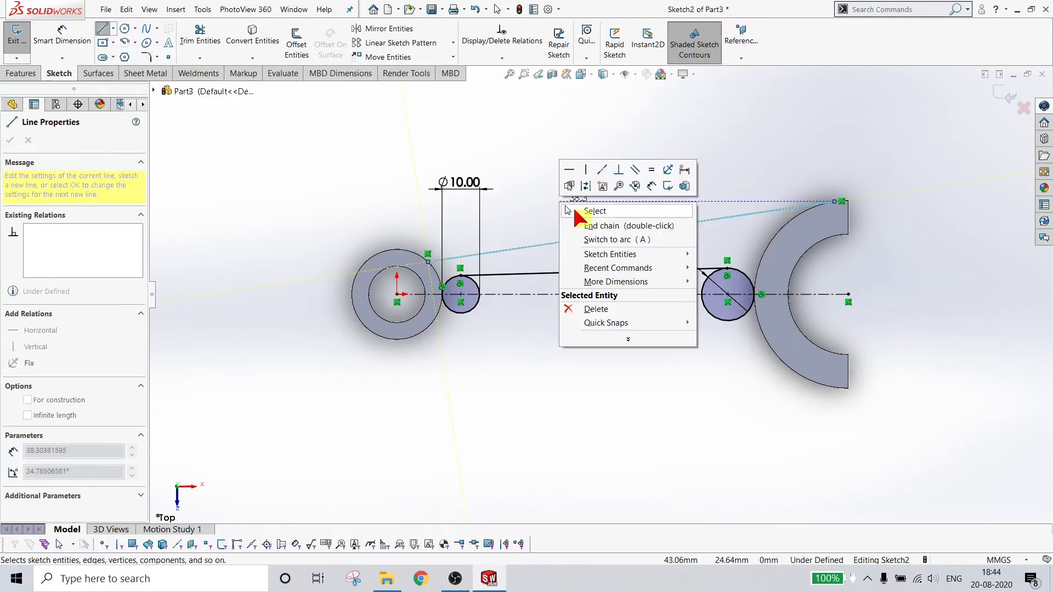
click(576, 207)
drag(833, 202, 782, 232)
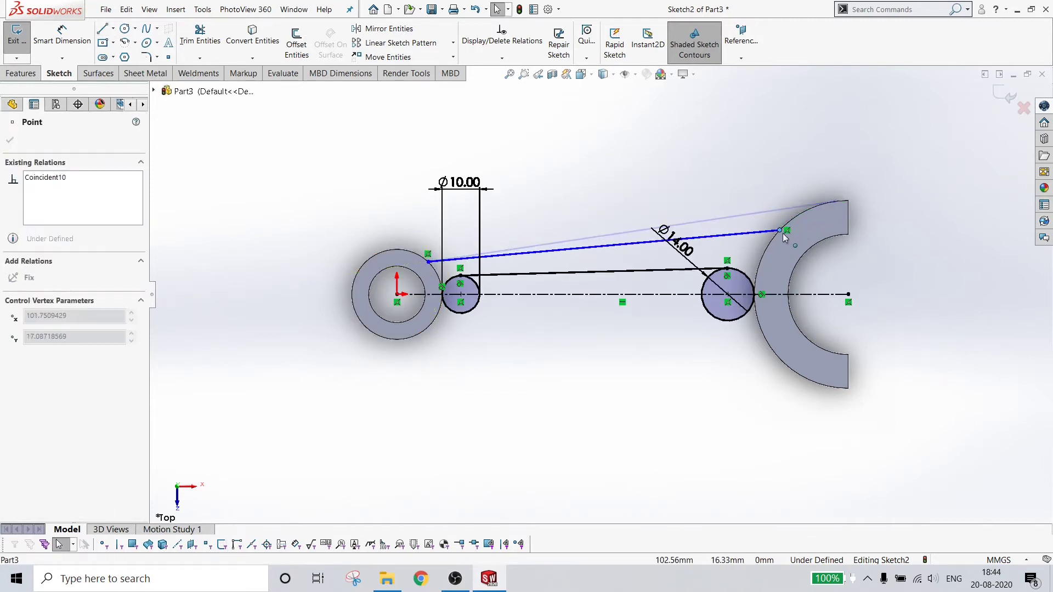
Add a Parallel relation between the two shank lines
click(701, 177)
click(724, 235)
ctrl+click(715, 269)
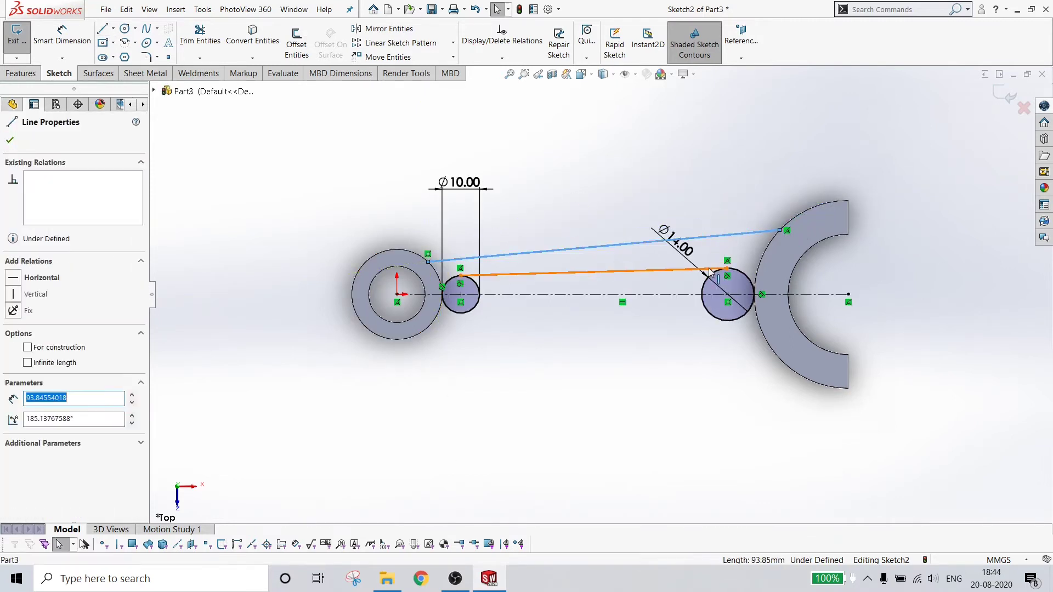
click(14, 400)
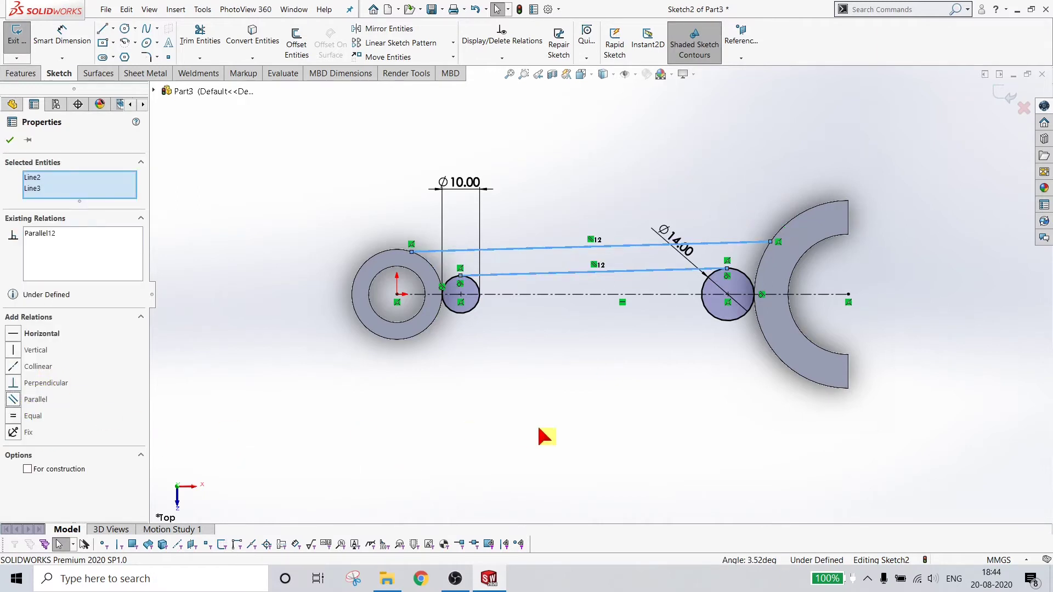
click(545, 436)
click(61, 35)
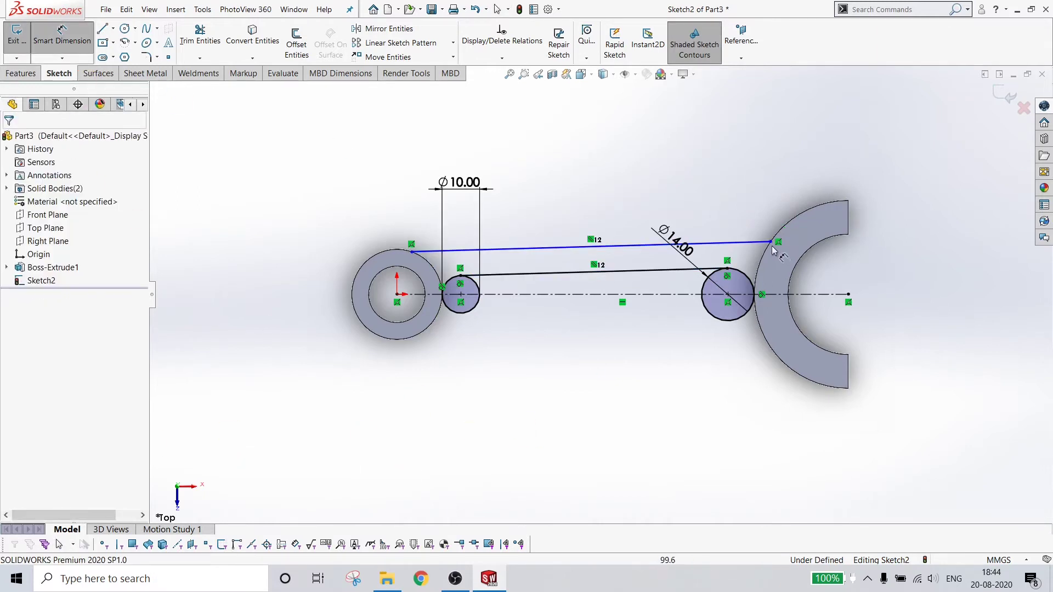
Dimension the upper line's right end 10 mm above the centerline, then try 12
click(770, 241)
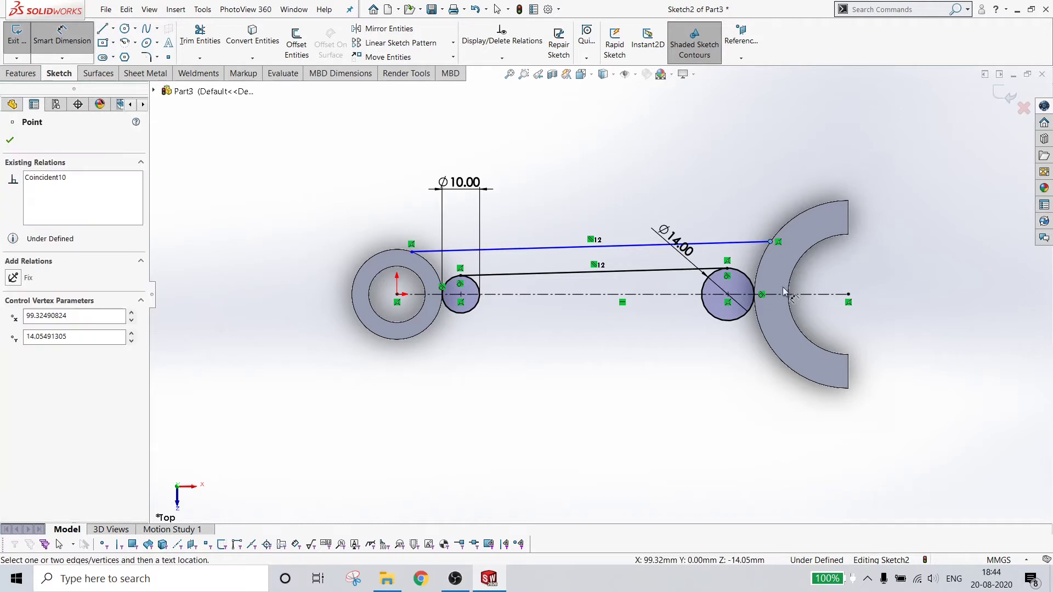
click(784, 295)
click(774, 273)
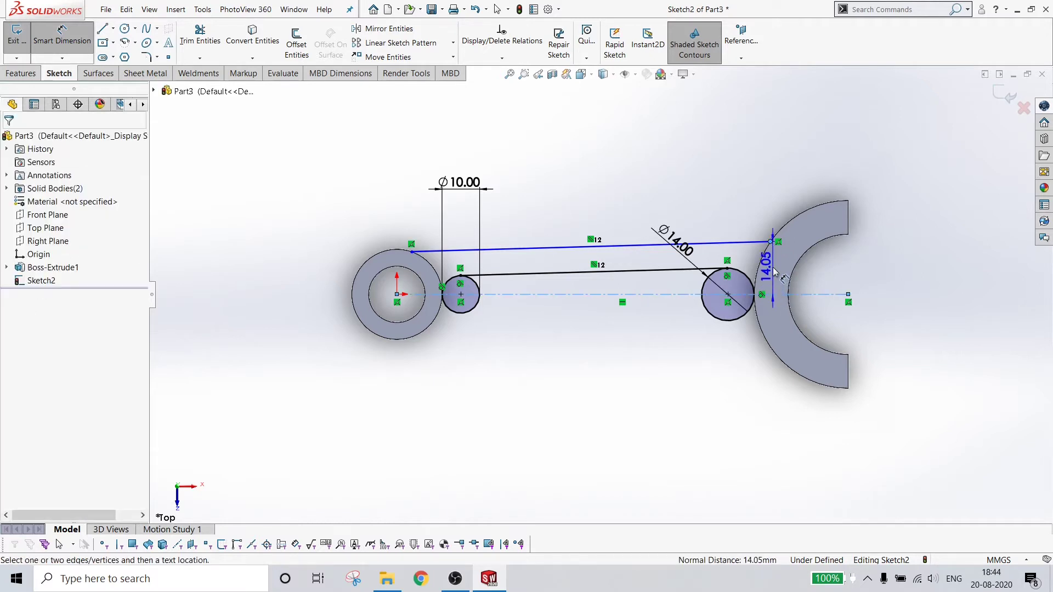
key(Return)
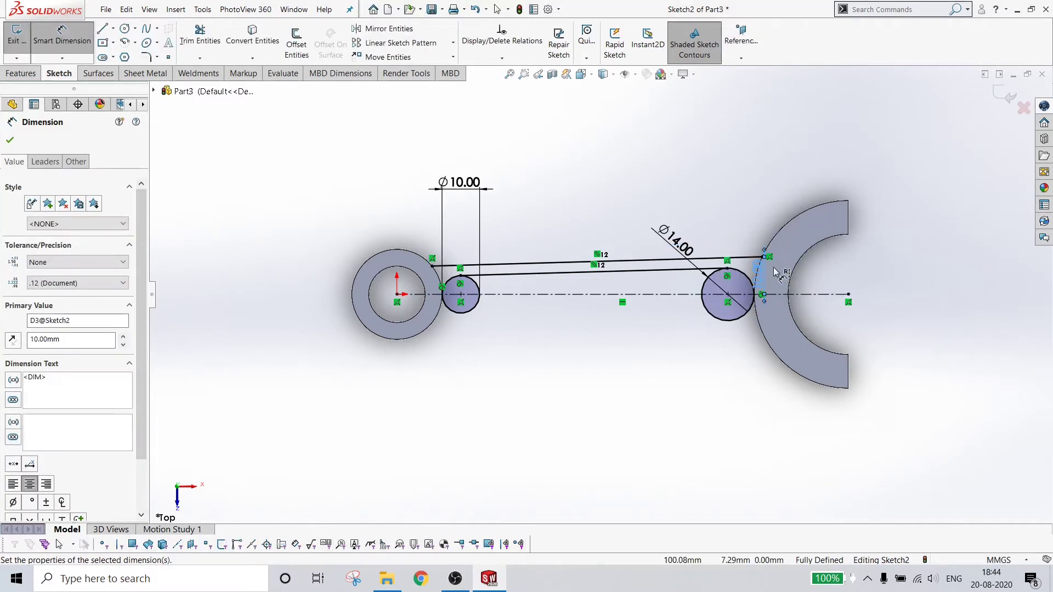
drag(757, 277, 759, 183)
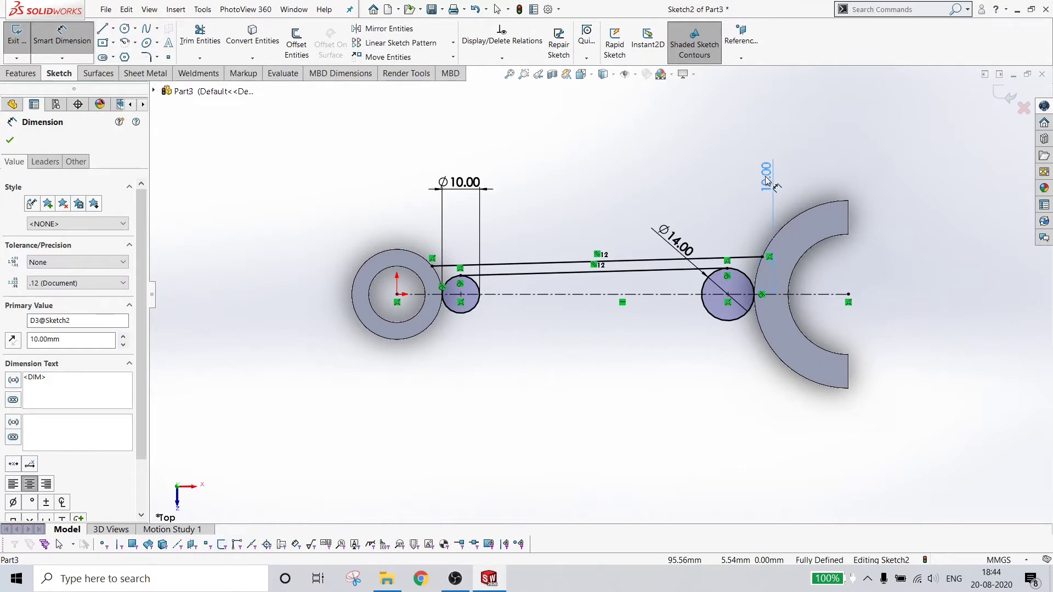
text(12)
key(Return)
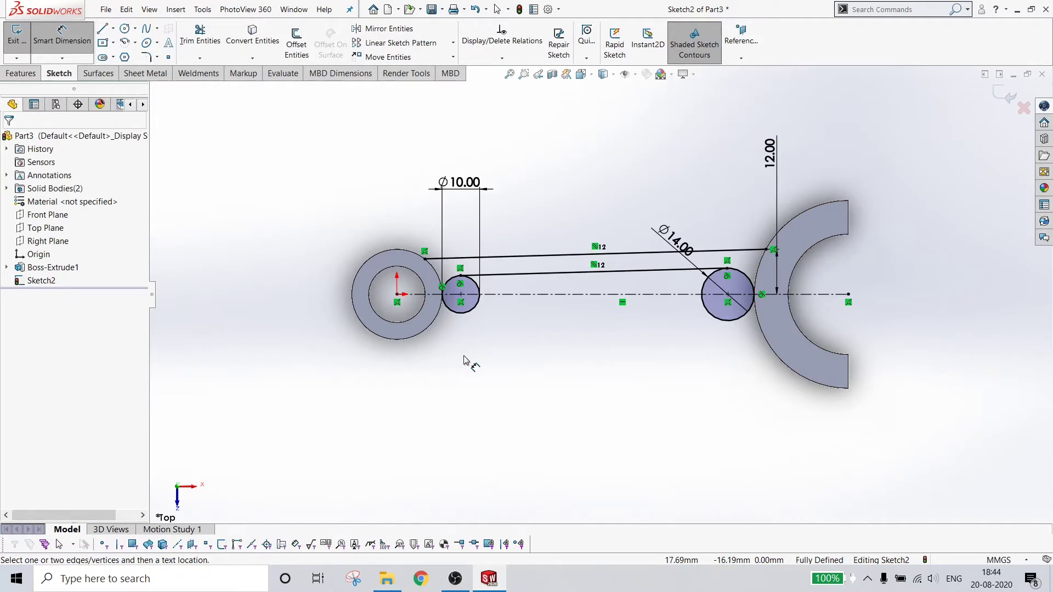
Restore the vertical dimension to 10 mm and select both shank lines
double_click(769, 153)
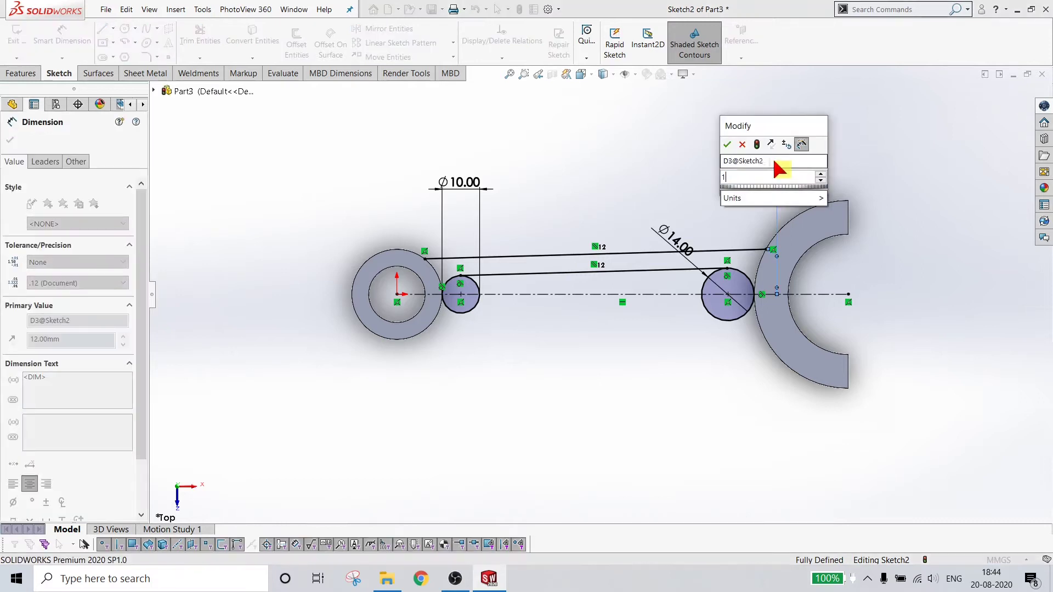
click(515, 419)
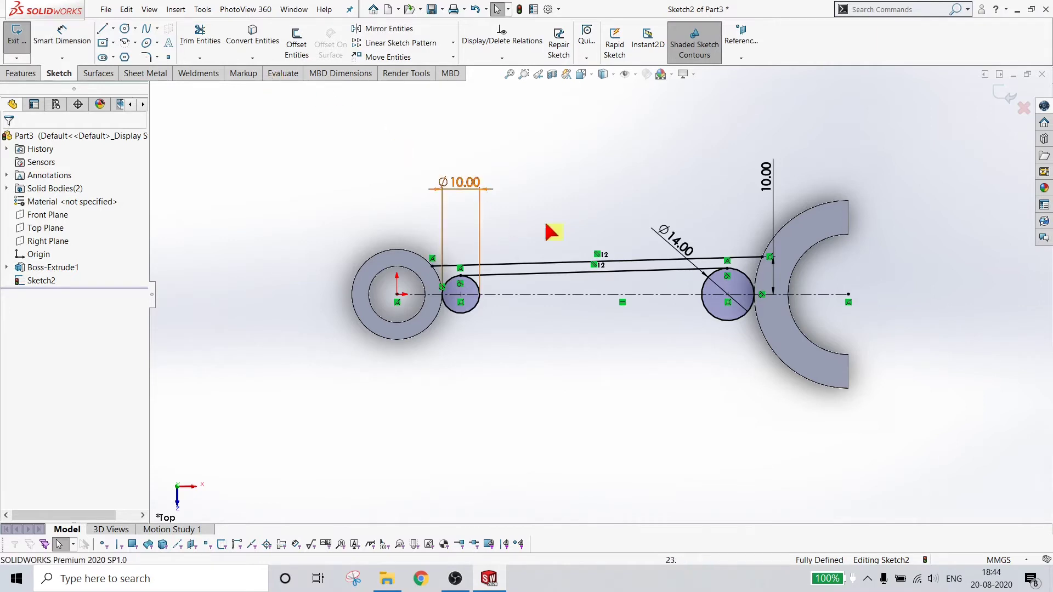
click(535, 272)
ctrl+click(527, 264)
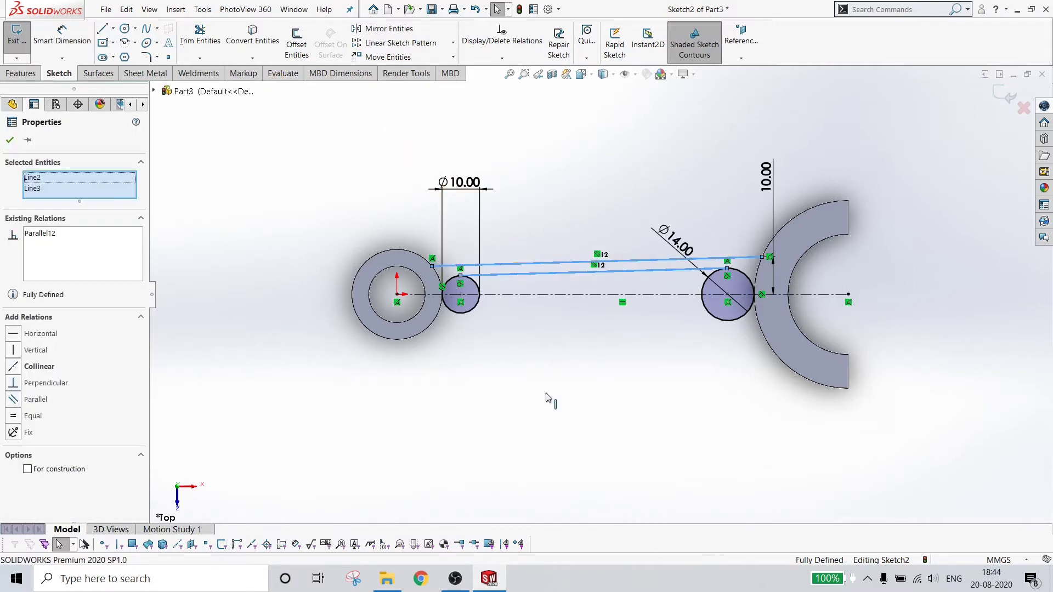
Mirror both selected shank lines about the centerline
click(386, 29)
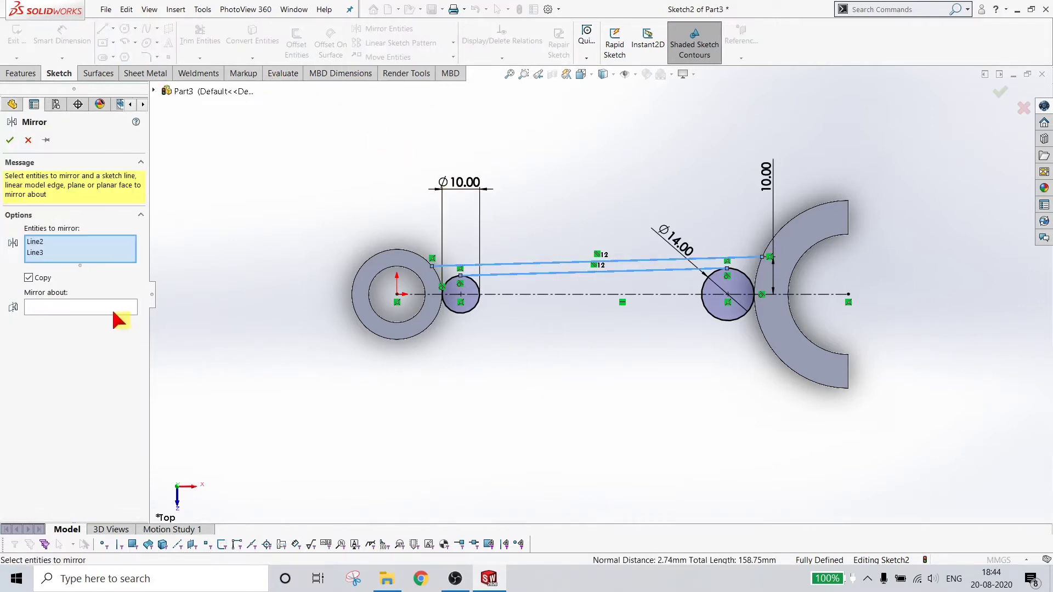
click(52, 308)
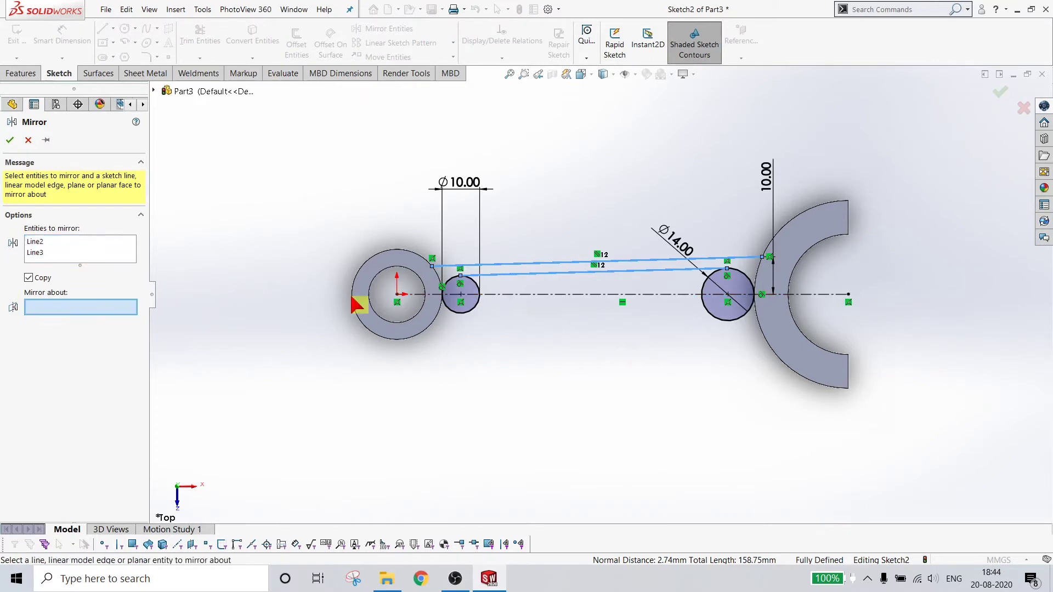
click(563, 297)
click(10, 140)
Power-trim the Ø10 and Ø14 circles into the slot's rounded ends
click(200, 36)
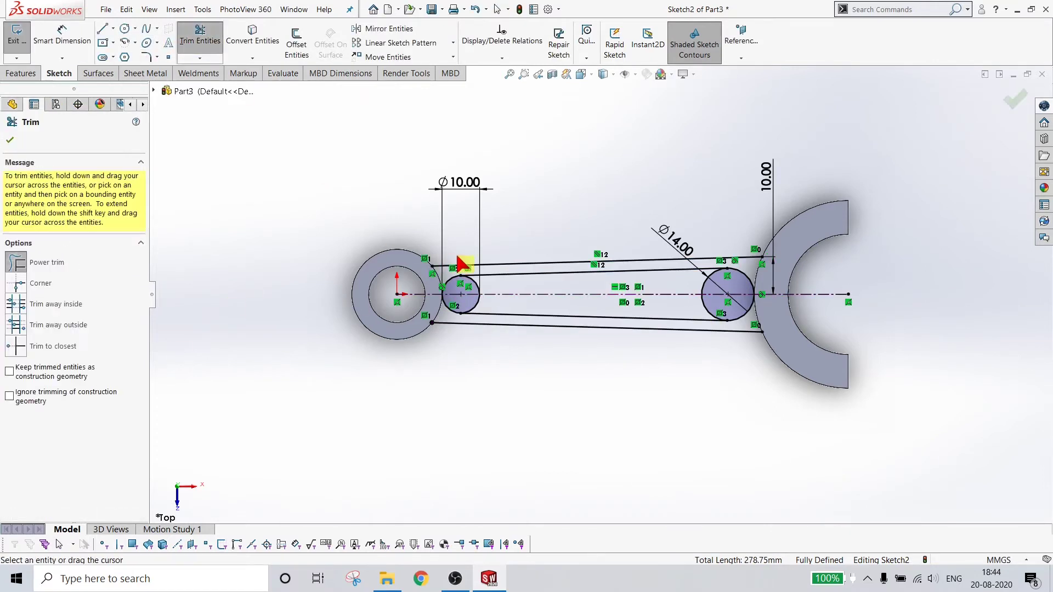
key(z)
key(z)
key(z)
key(z)
key(shift+z)
key(z)
scroll(656, 283, down, 3)
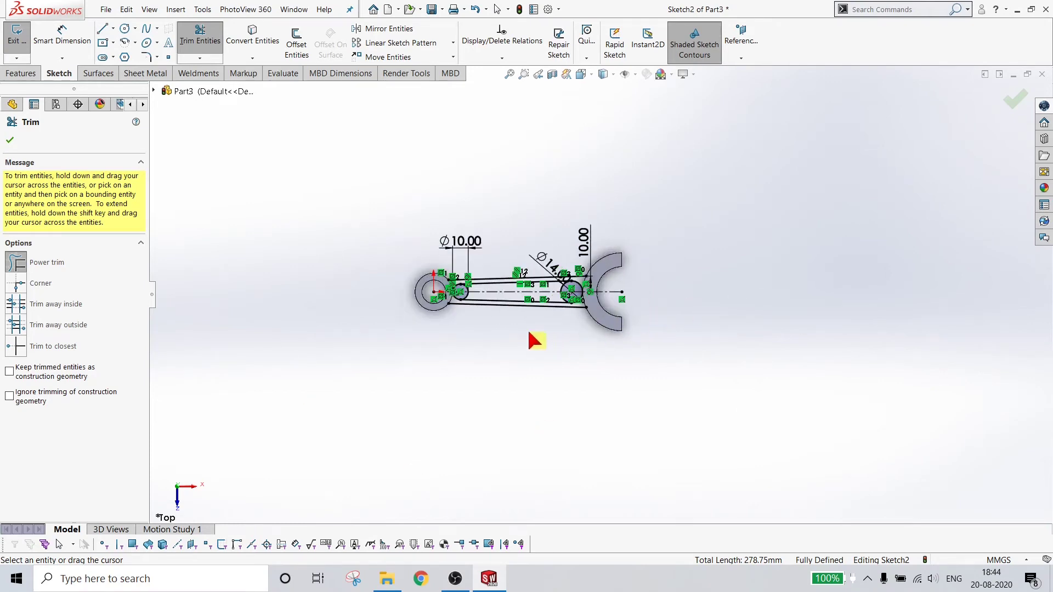
scroll(522, 324, down, 1)
scroll(470, 291, down, 3)
scroll(559, 259, down, 3)
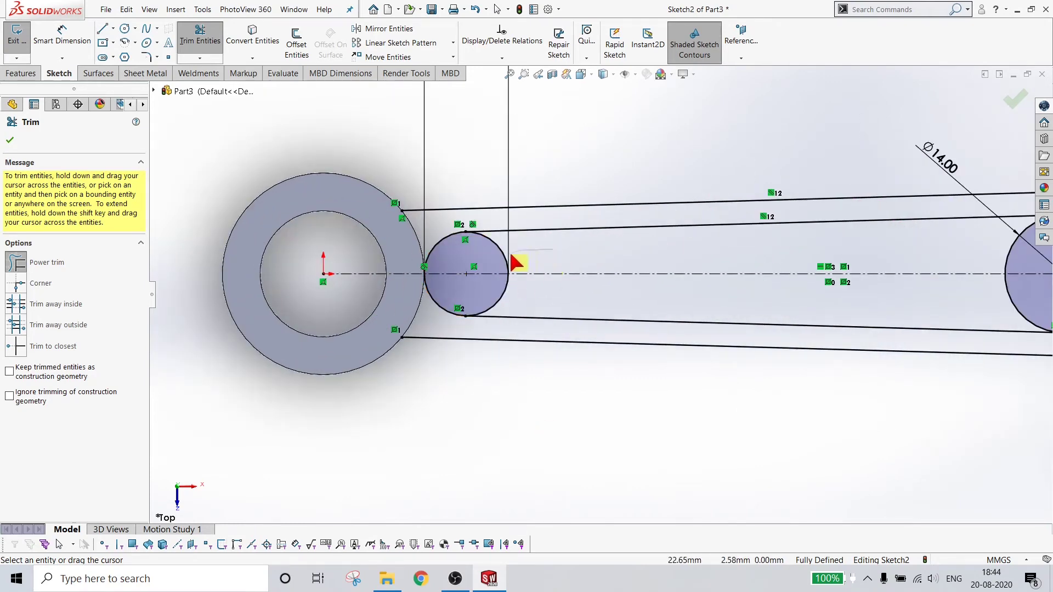
drag(511, 255, 537, 290)
scroll(923, 274, up, 2)
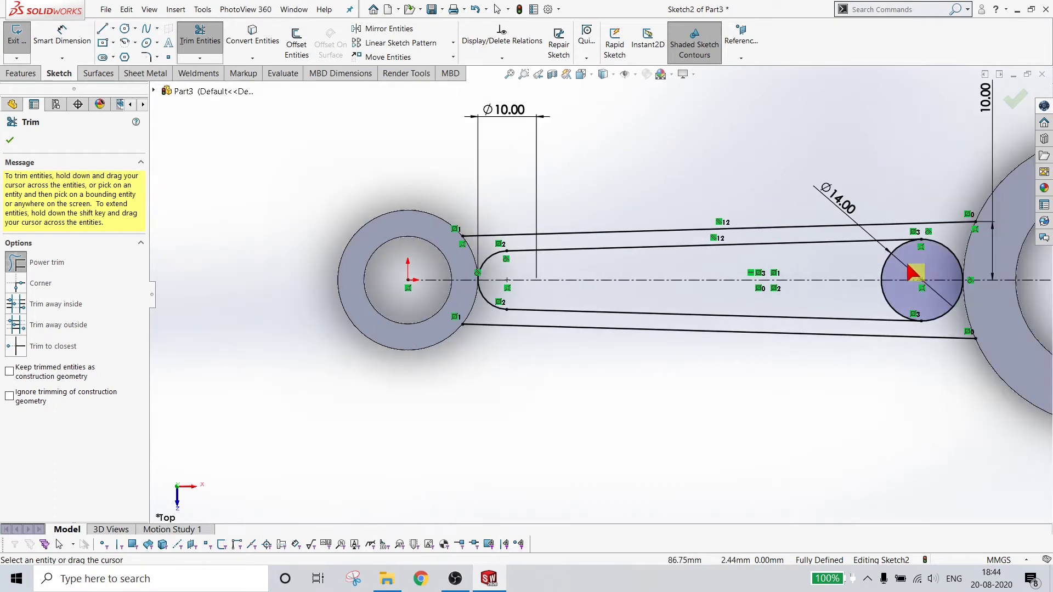
drag(850, 265, 900, 270)
drag(870, 306, 904, 300)
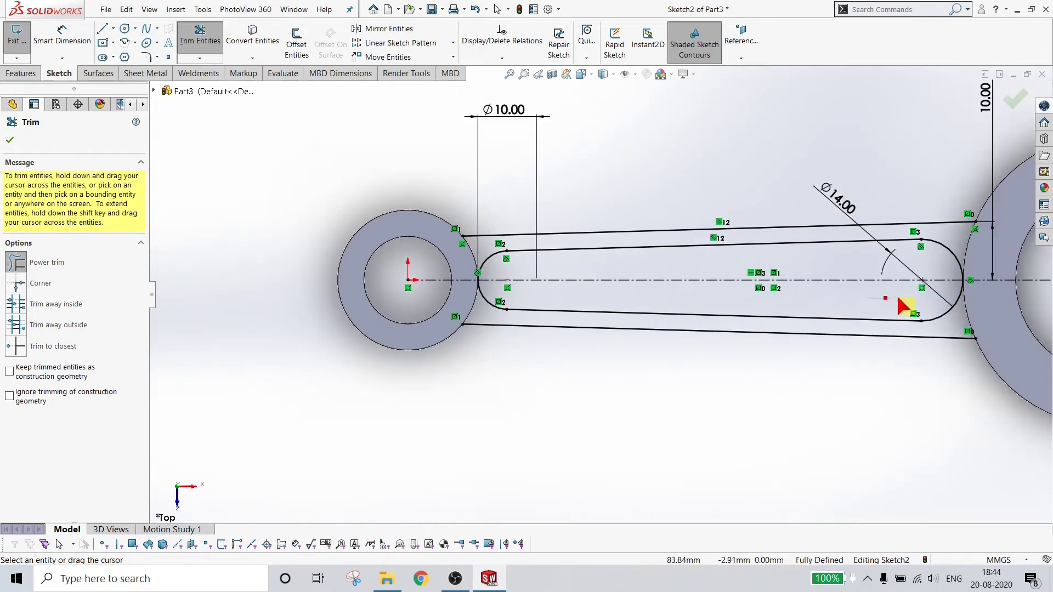
Convert the left ring's and right arc's outer edges into sketch geometry
key(Escape)
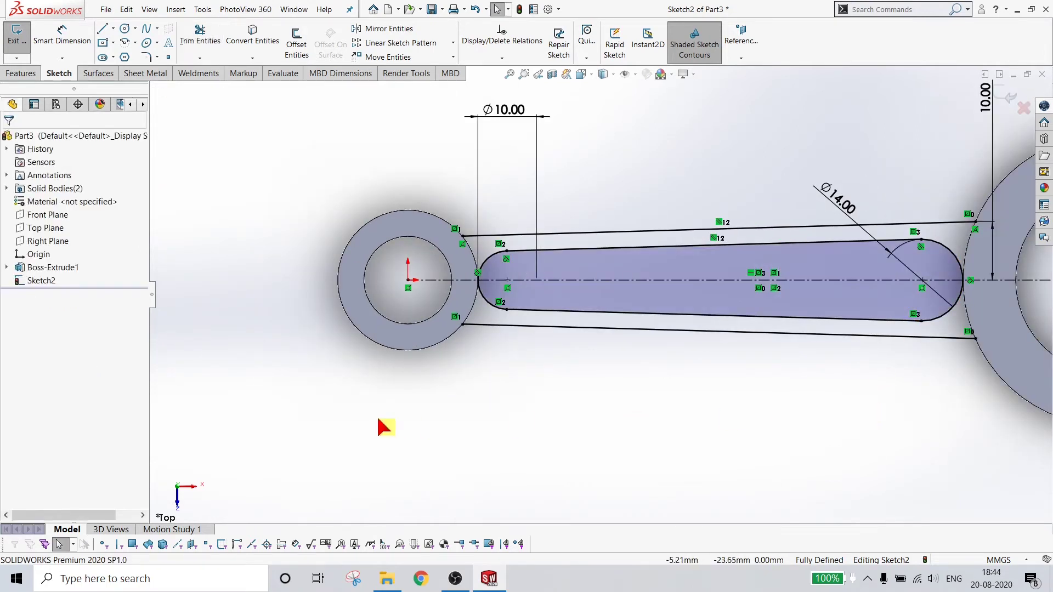
click(257, 38)
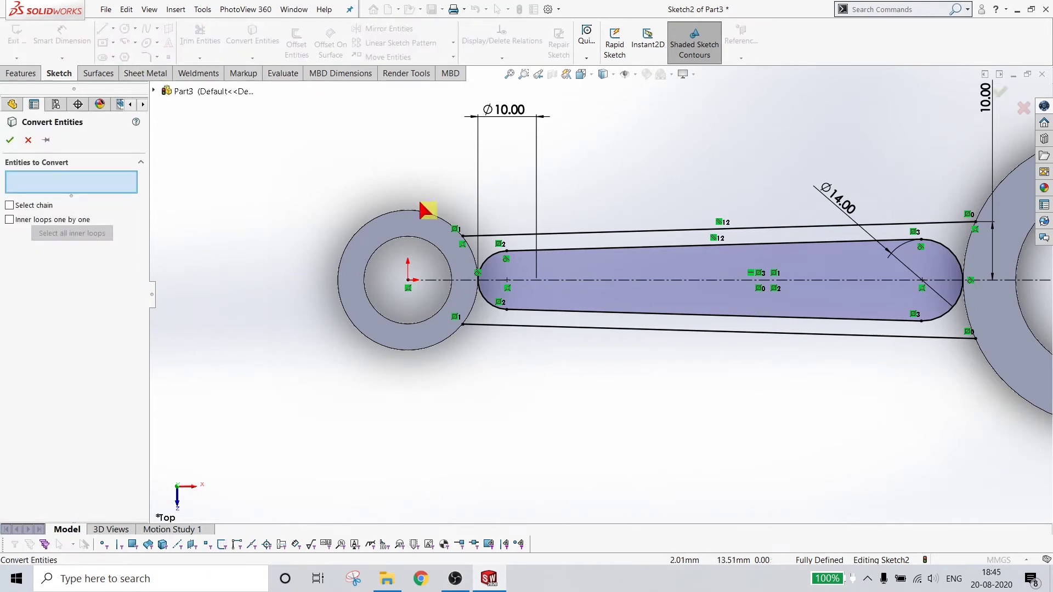
click(422, 218)
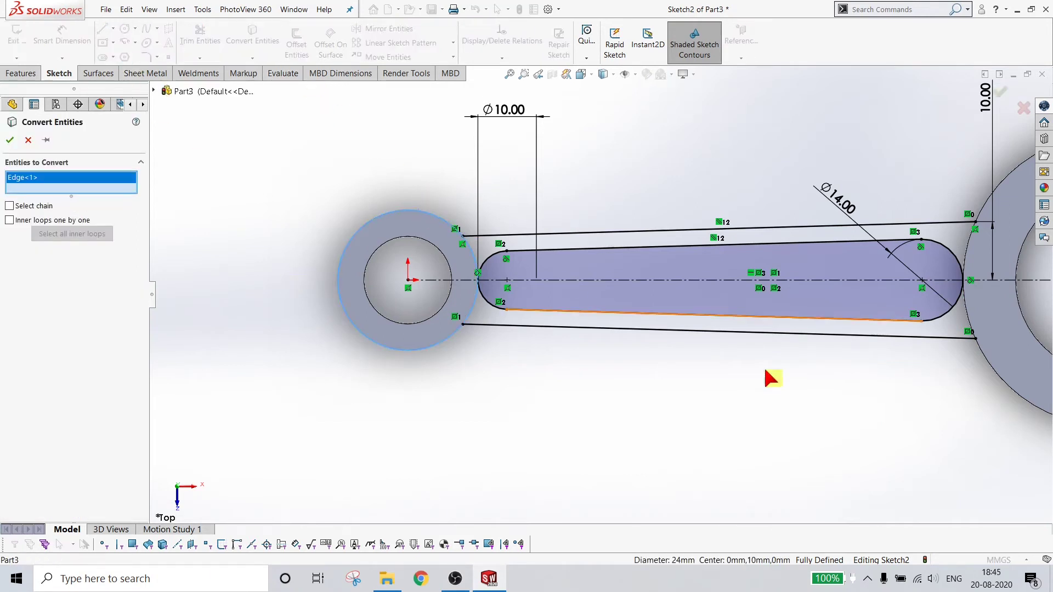
click(980, 355)
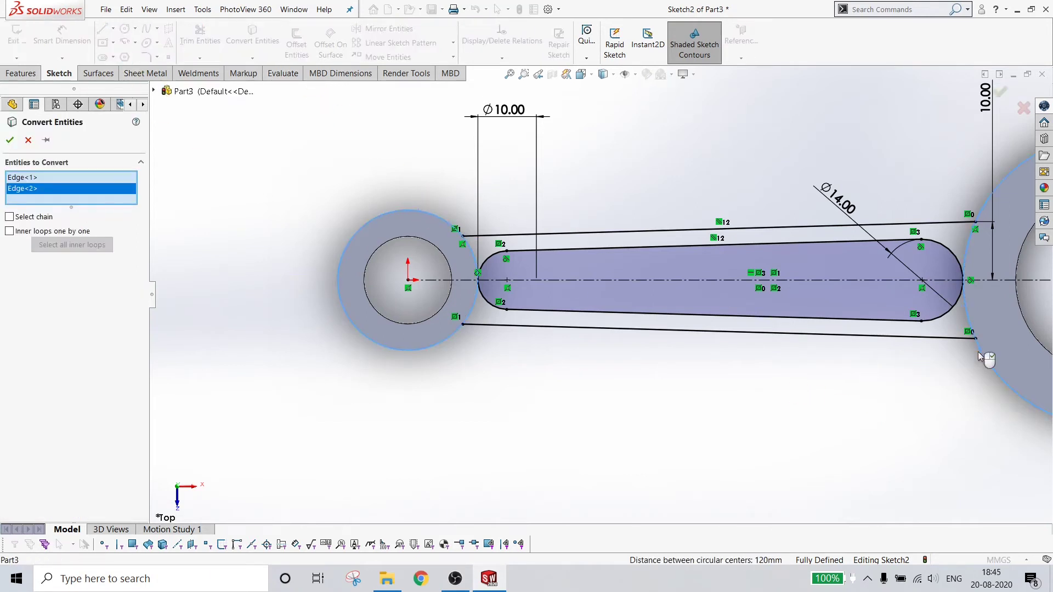
click(10, 140)
Trim the unwanted segments near the right arc and exit the sketch
click(200, 33)
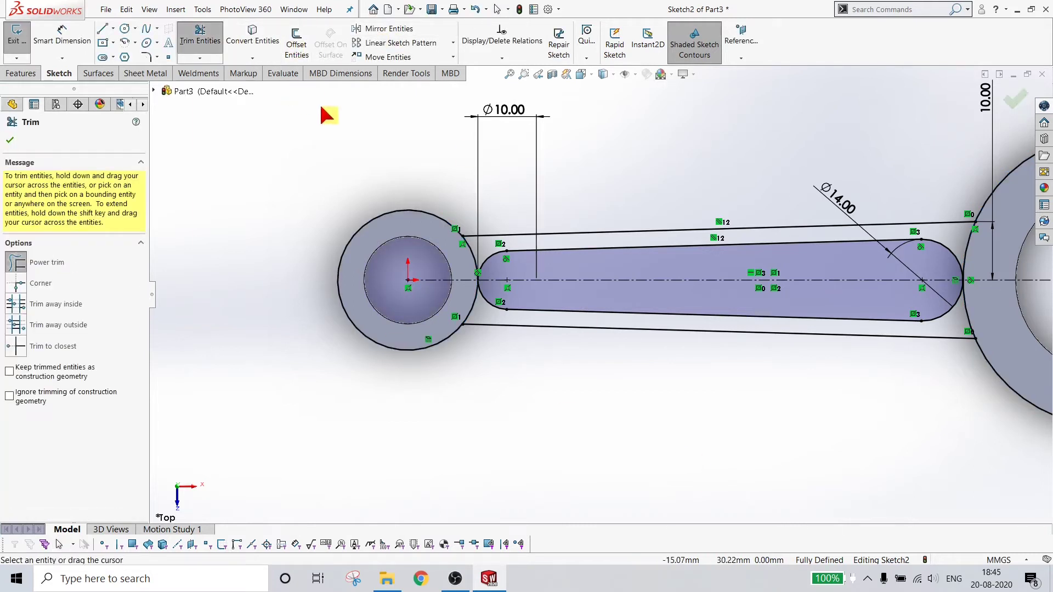
drag(865, 463, 1011, 381)
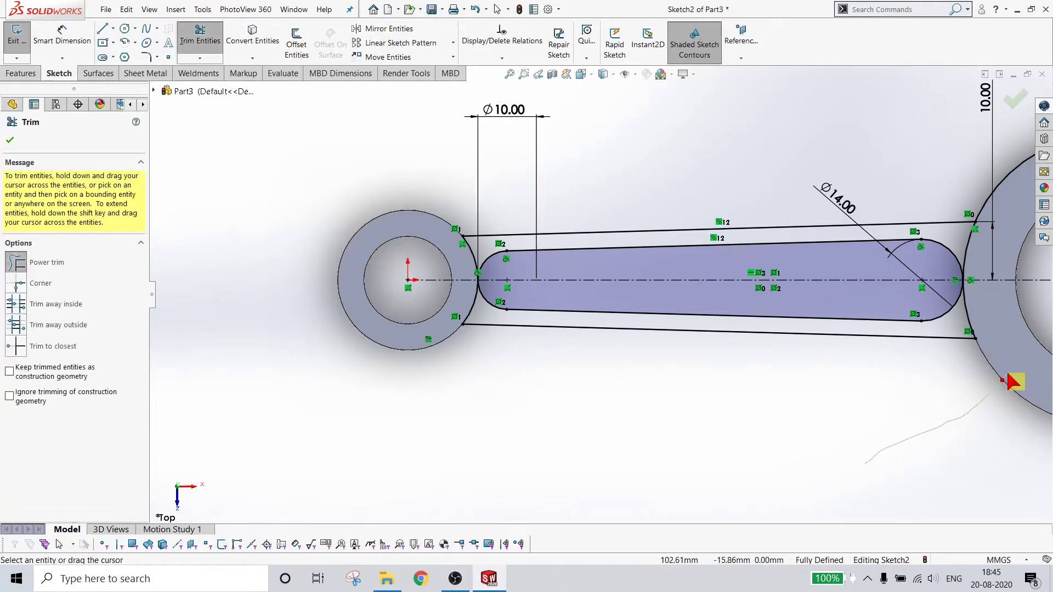
key(f)
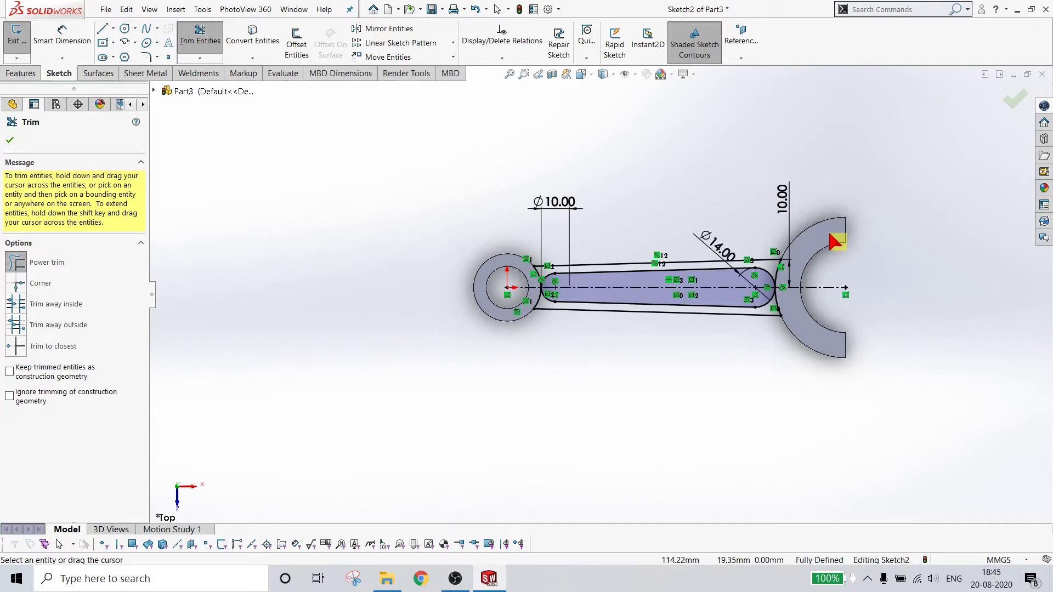
scroll(782, 245, down, 3)
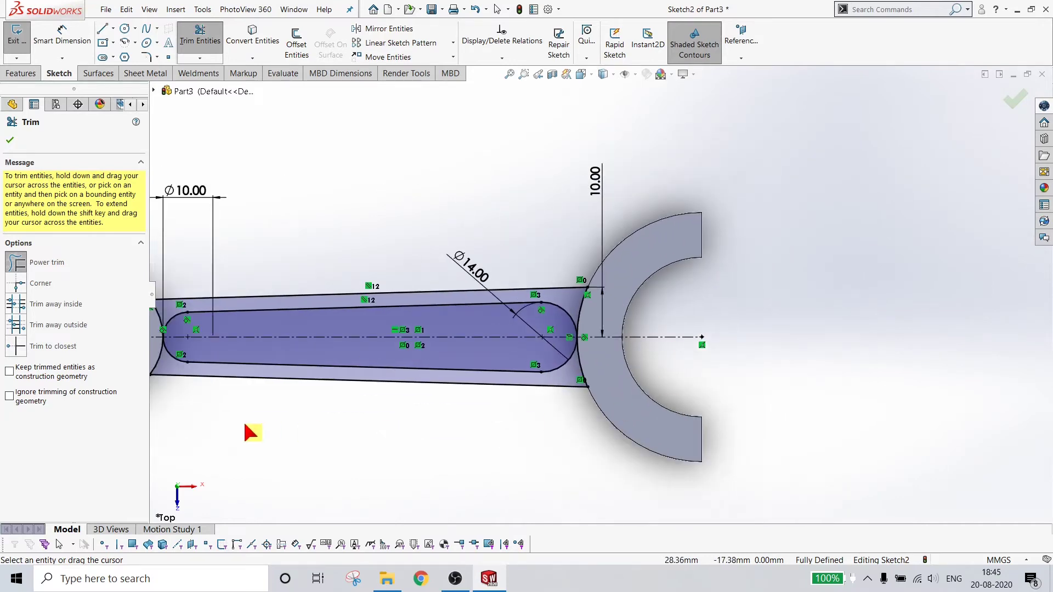
key(f)
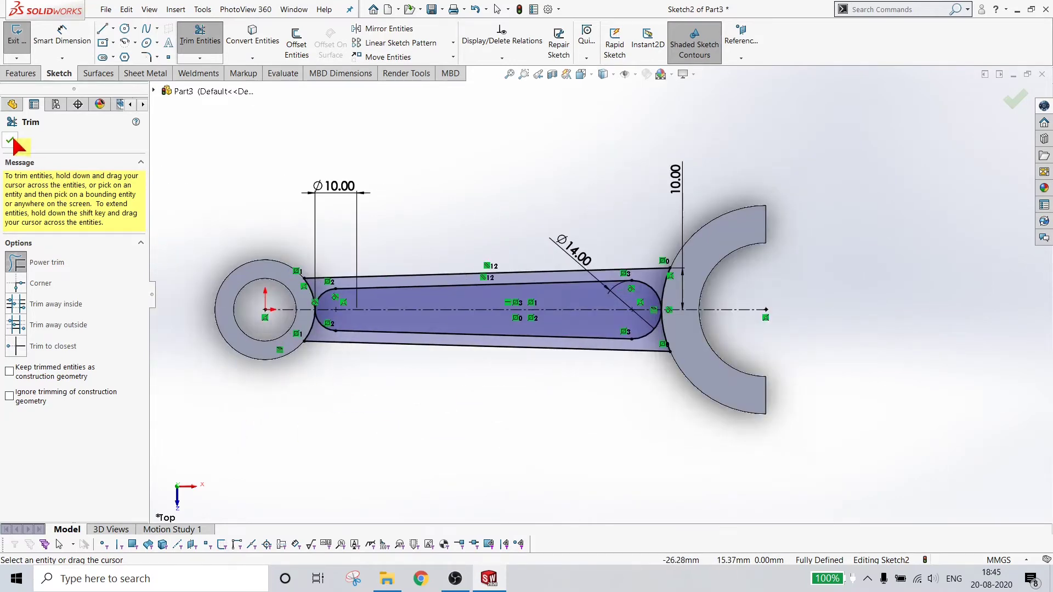
click(11, 140)
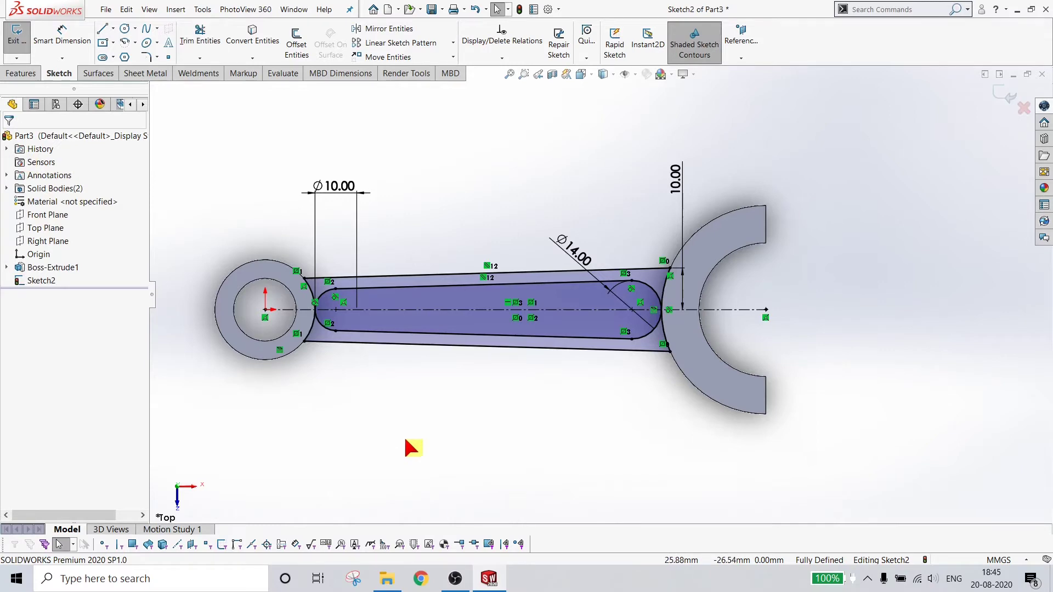
click(1015, 99)
Edit Sketch2 and make its two slot lines and two slot arcs construction geometry
right_click(21, 280)
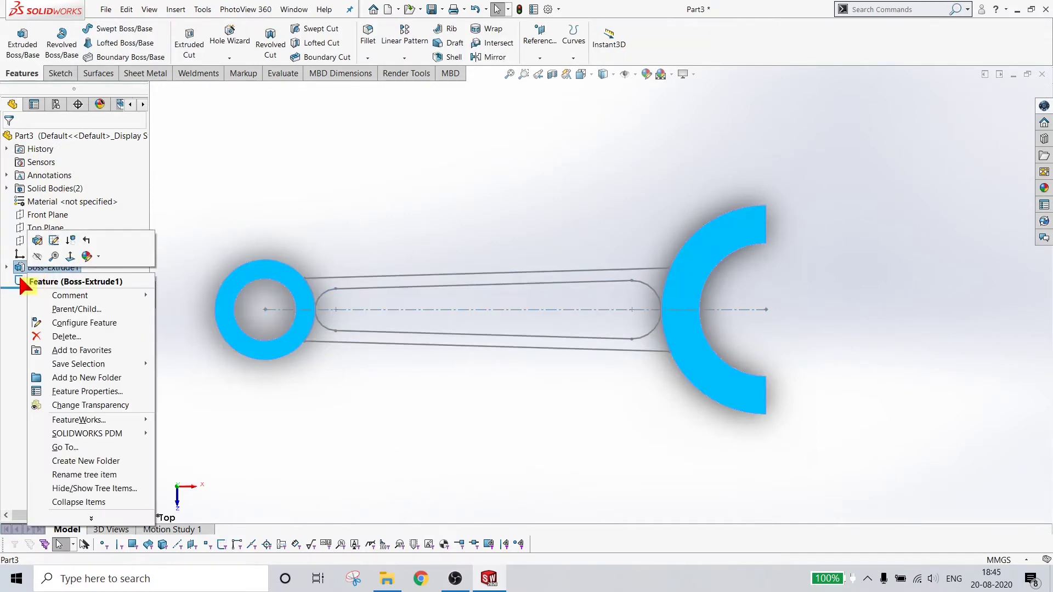
click(37, 240)
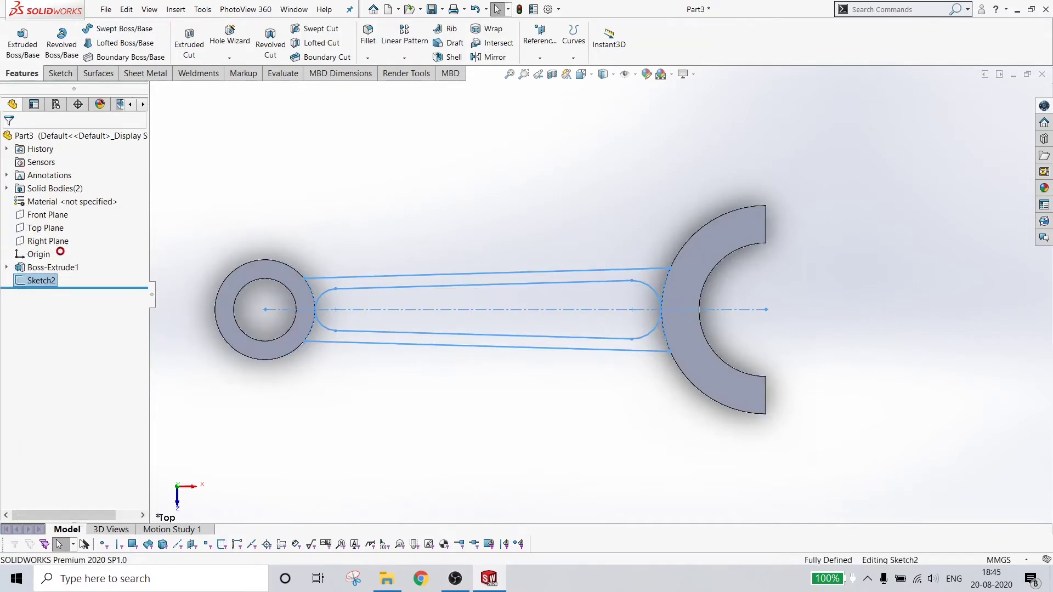
click(620, 343)
ctrl+click(652, 329)
ctrl+click(579, 285)
ctrl+click(322, 299)
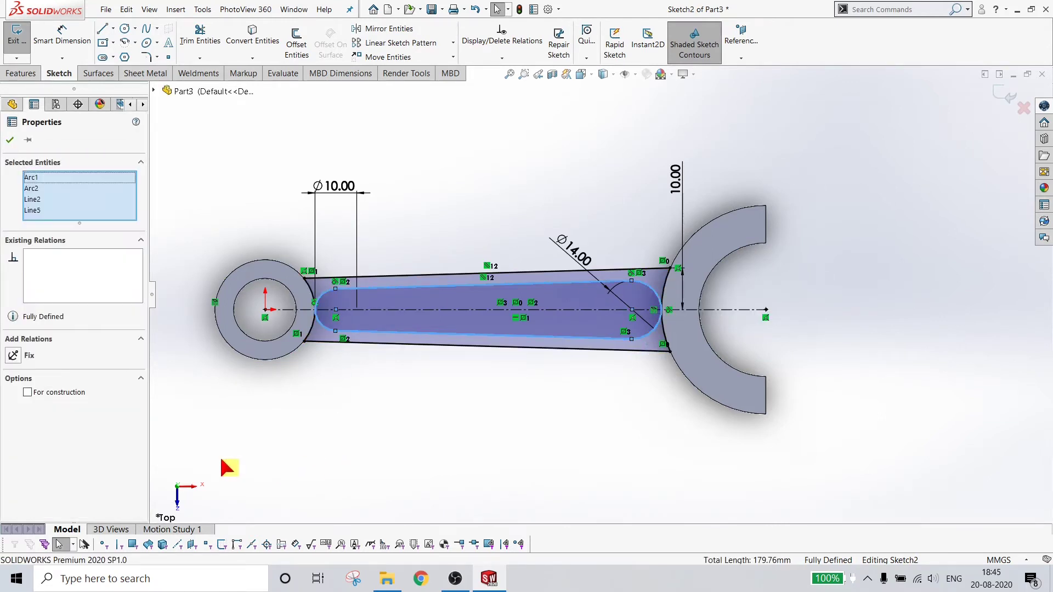
click(27, 393)
click(543, 438)
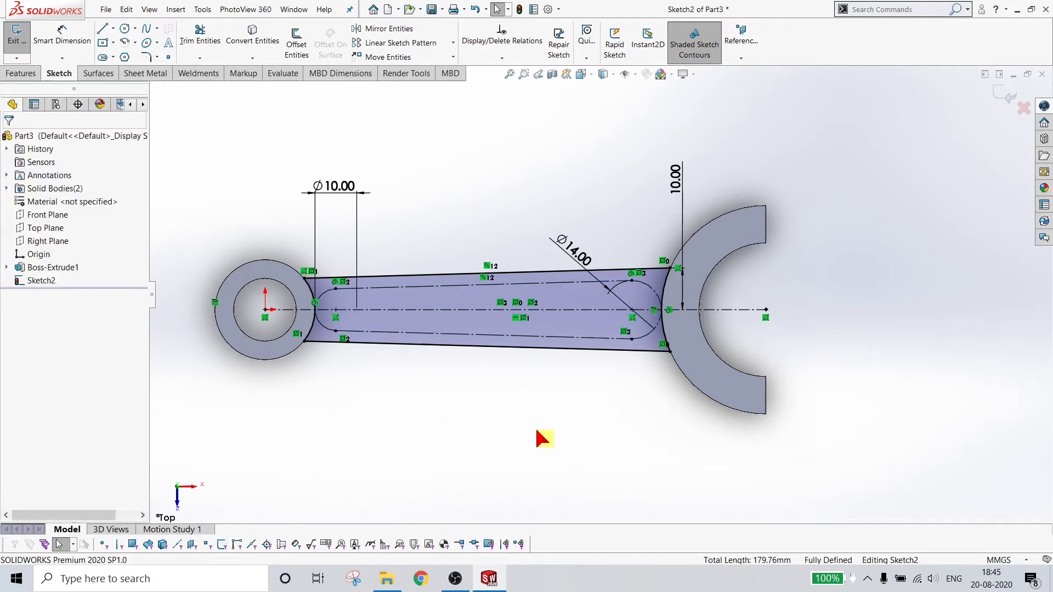
Extrude the shank sketch 10 mm with a Mid Plane end condition
click(21, 73)
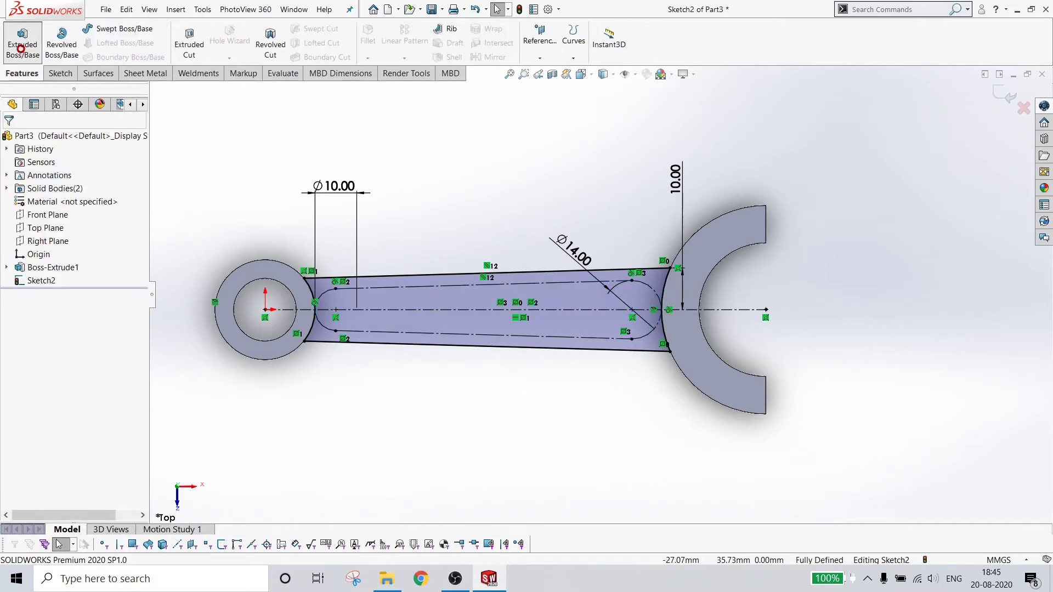
click(22, 41)
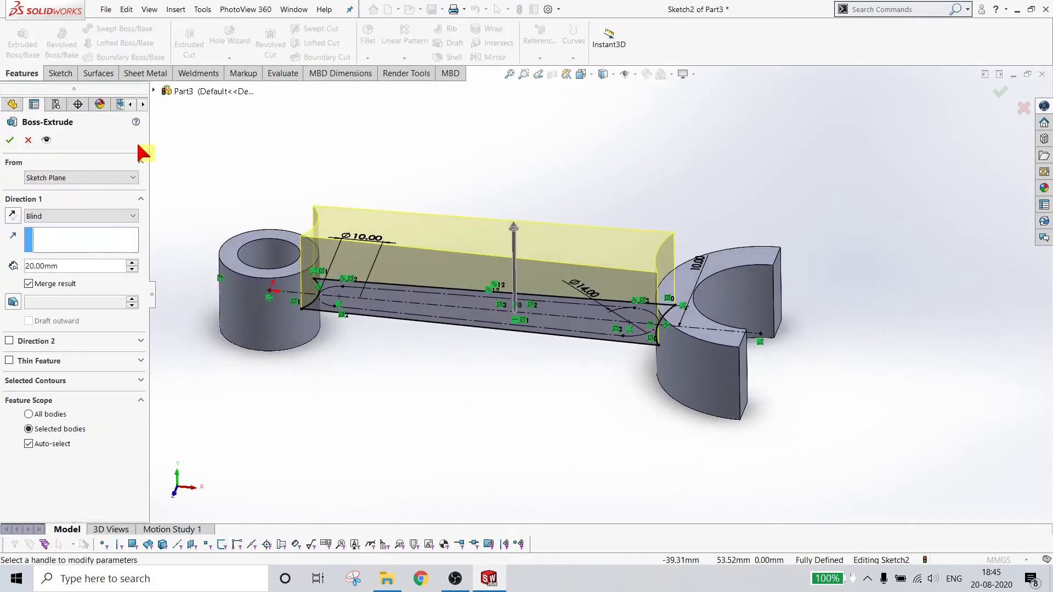
click(94, 179)
click(12, 165)
click(81, 215)
click(55, 279)
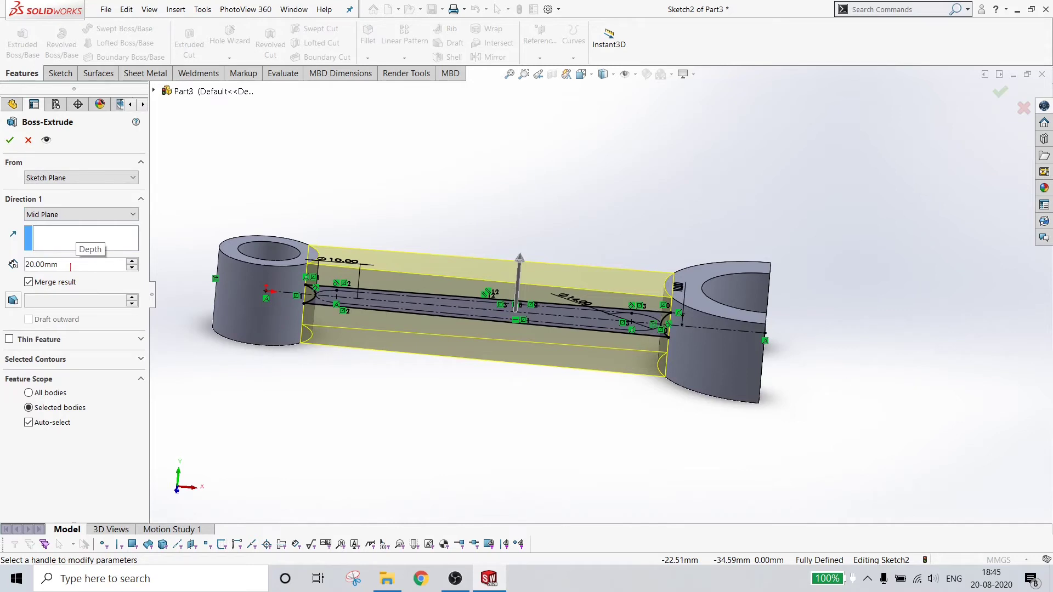
text(10)
key(Return)
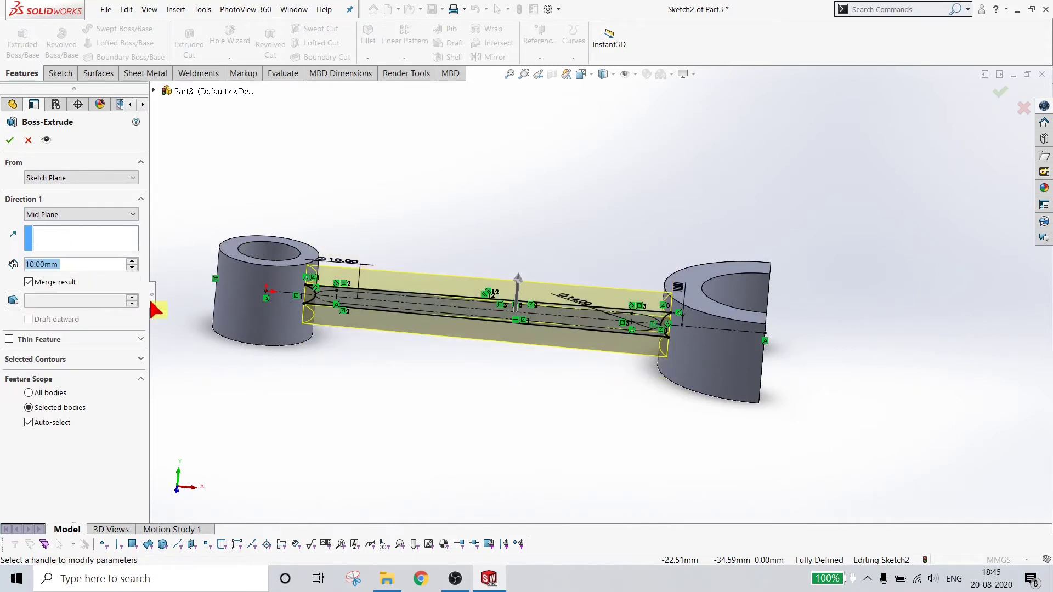
middle_drag(536, 442, 514, 435)
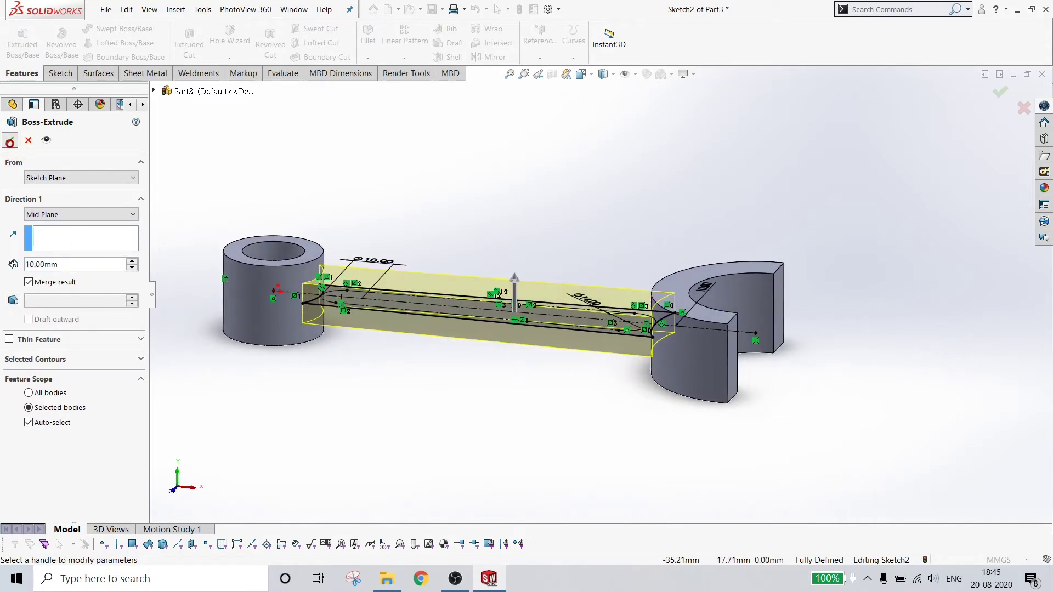
key(Return)
middle_drag(512, 407, 543, 426)
click(7, 280)
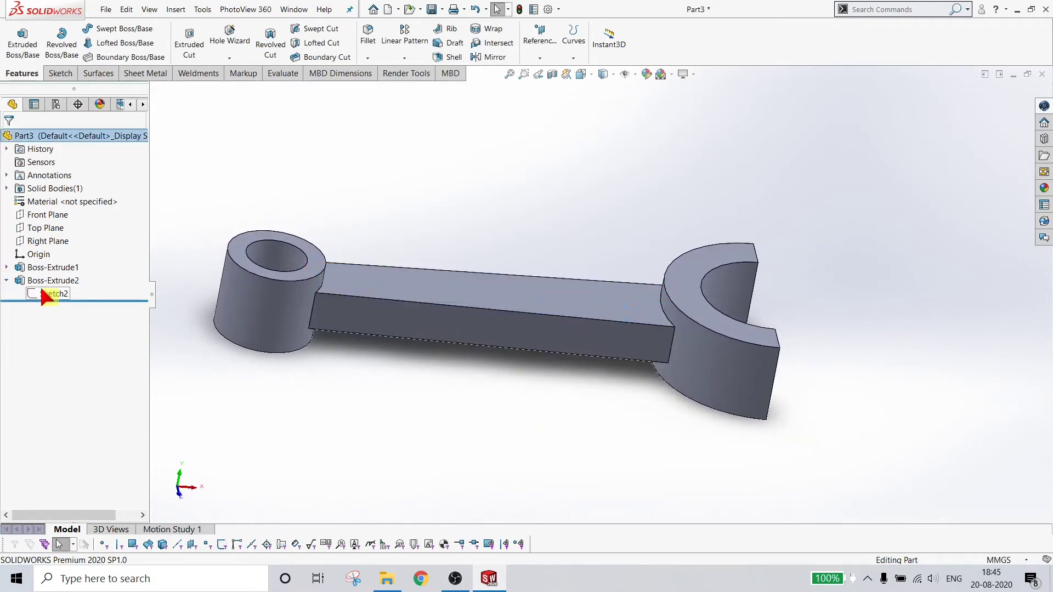
Show Sketch2 and start a new sketch on the shank's top face
right_click(35, 294)
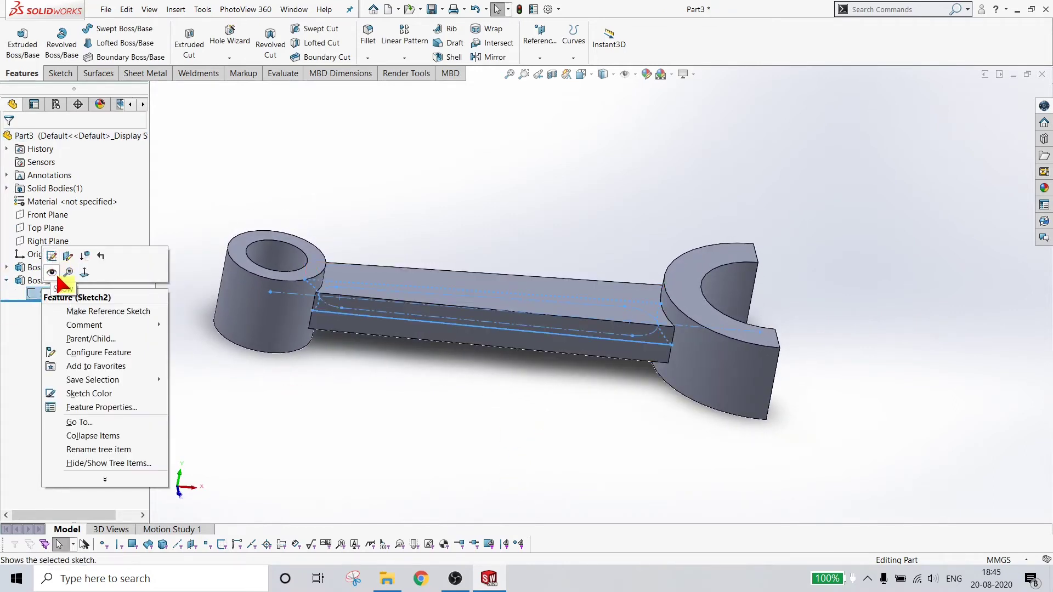
click(53, 273)
mouse_move(412, 405)
middle_down()
mouse_move(425, 439)
mouse_move(412, 428)
middle_up()
click(399, 283)
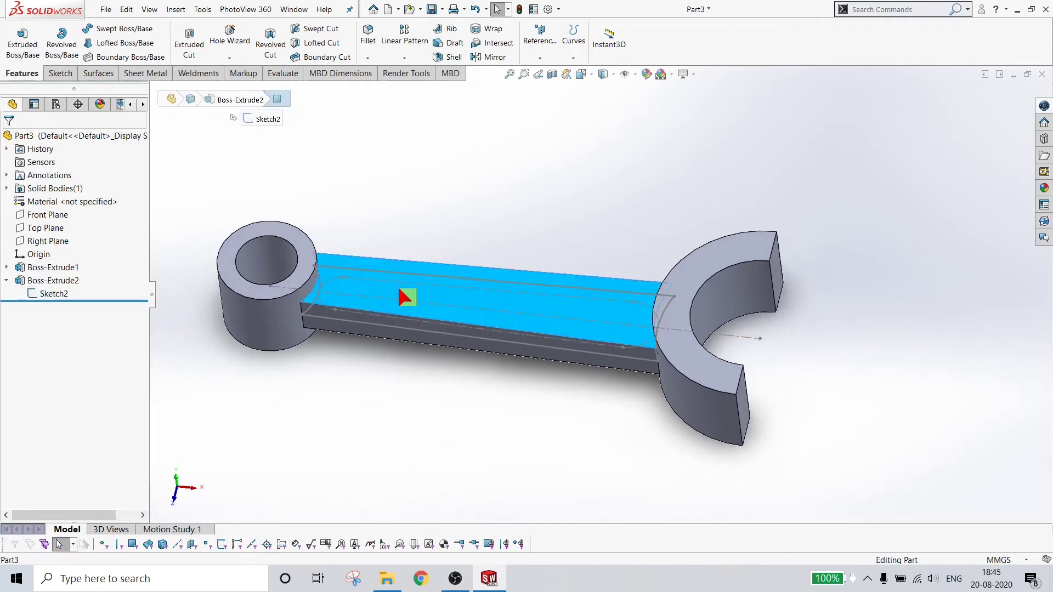
middle_drag(404, 296, 351, 252)
right_click(344, 266)
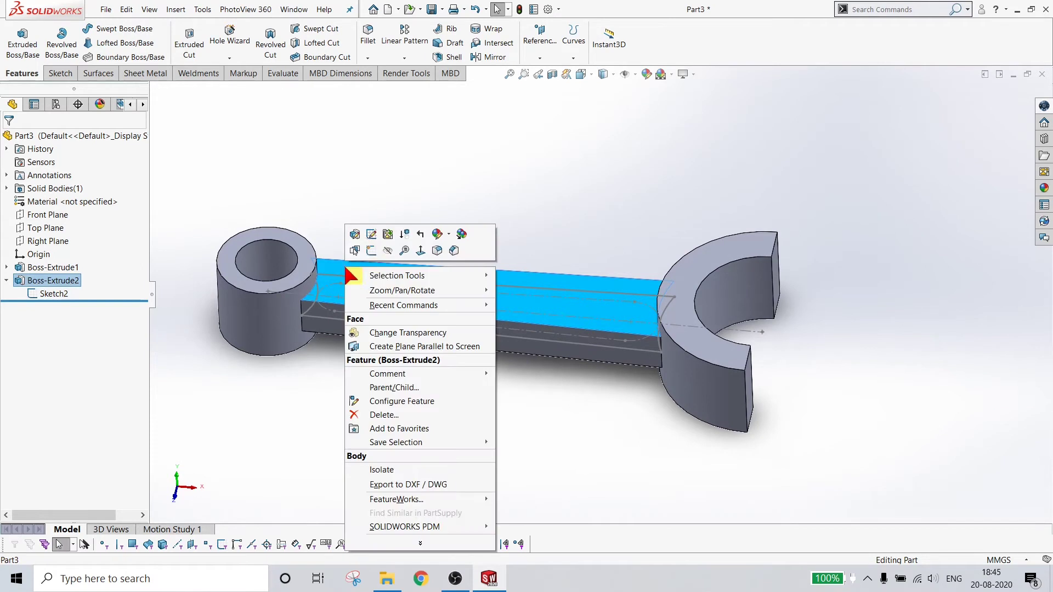
click(377, 258)
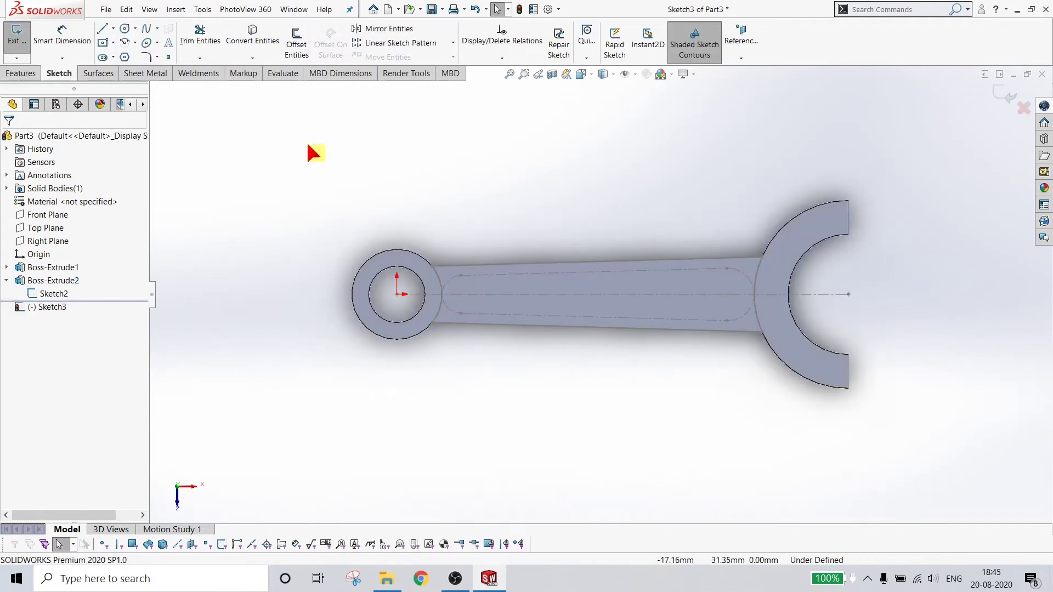
Convert the two slot lines and two slot arcs into the new sketch, then exit it
click(253, 39)
click(486, 275)
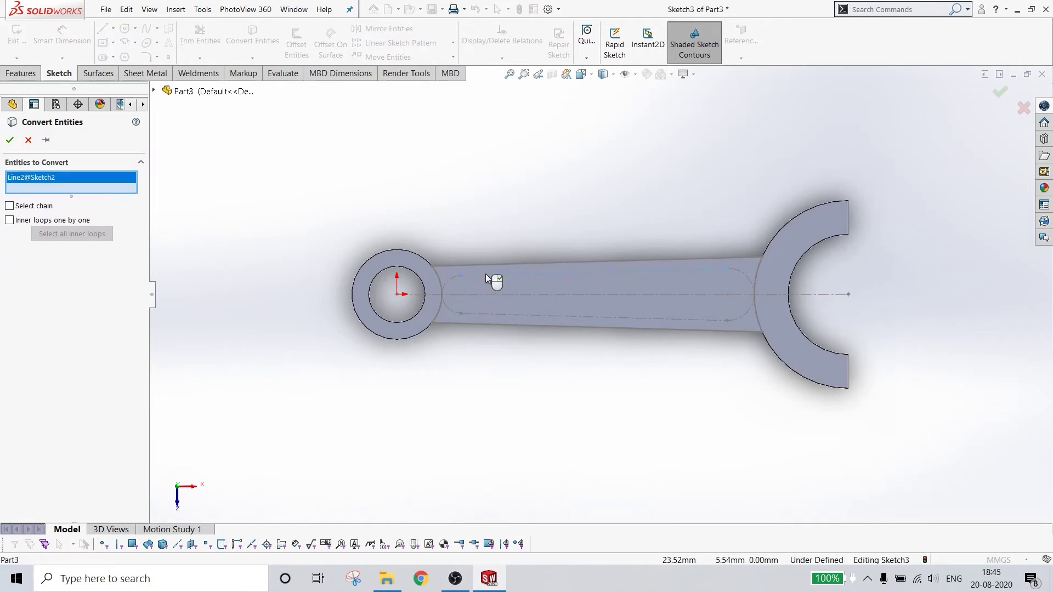
click(451, 276)
click(496, 312)
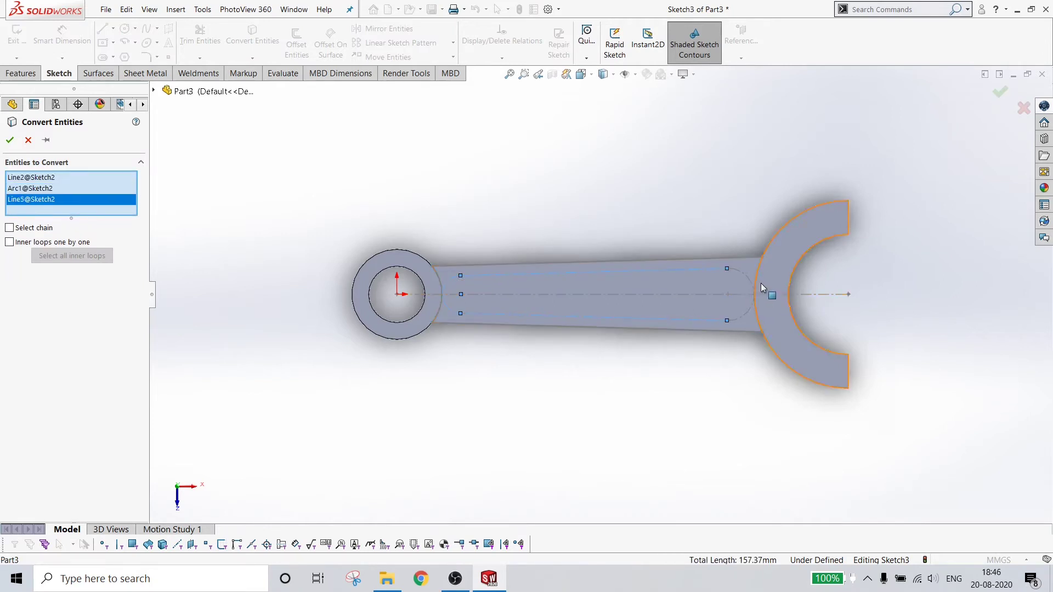
click(747, 274)
click(10, 140)
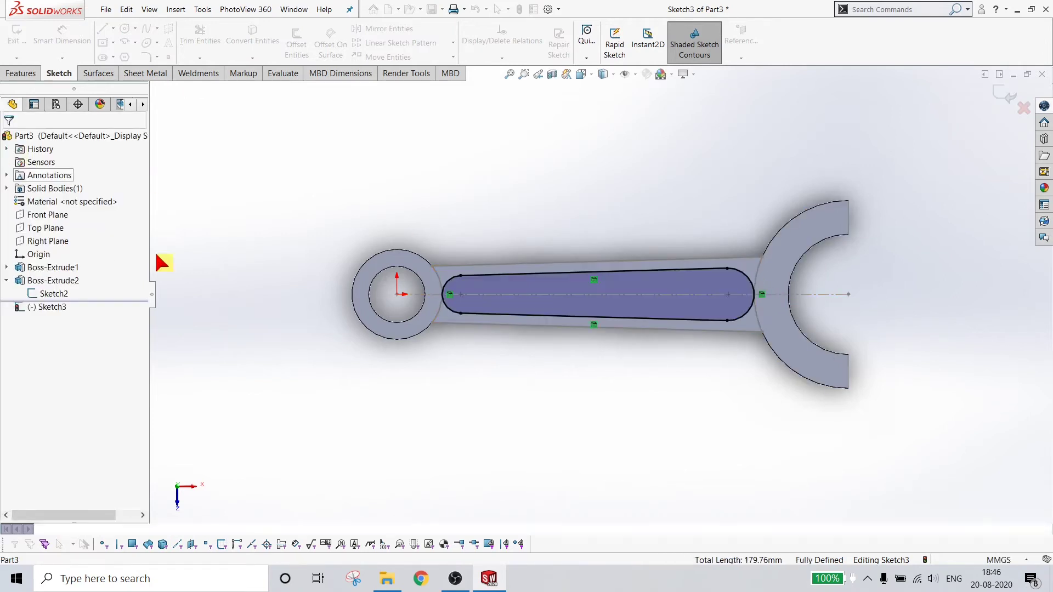
middle_drag(470, 430, 499, 275)
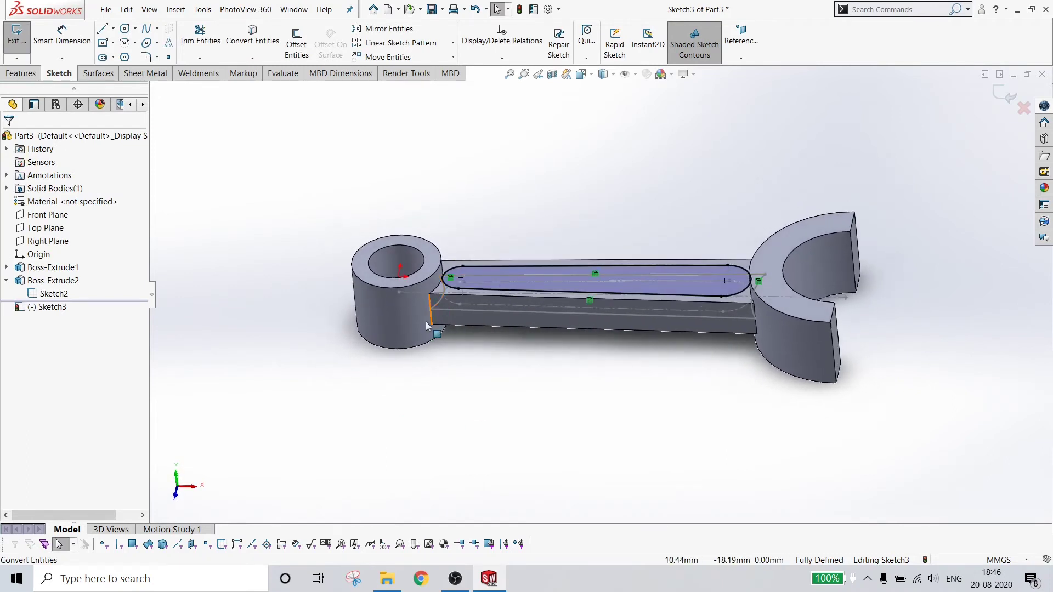
key(ctrl+b)
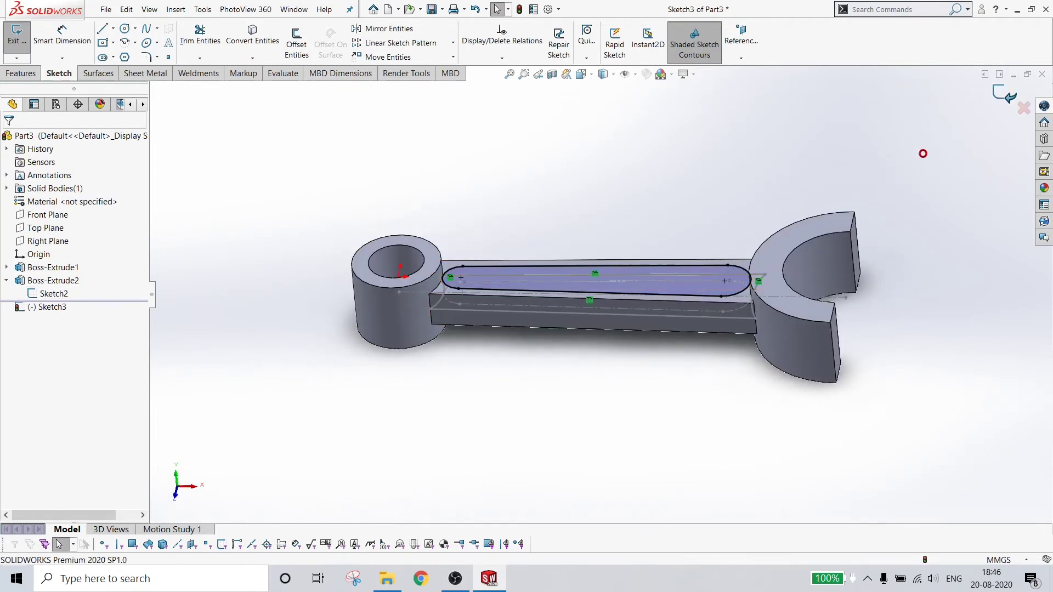
Hide Sketch2 and select the new slot outline sketch
right_click(52, 293)
click(56, 276)
click(27, 306)
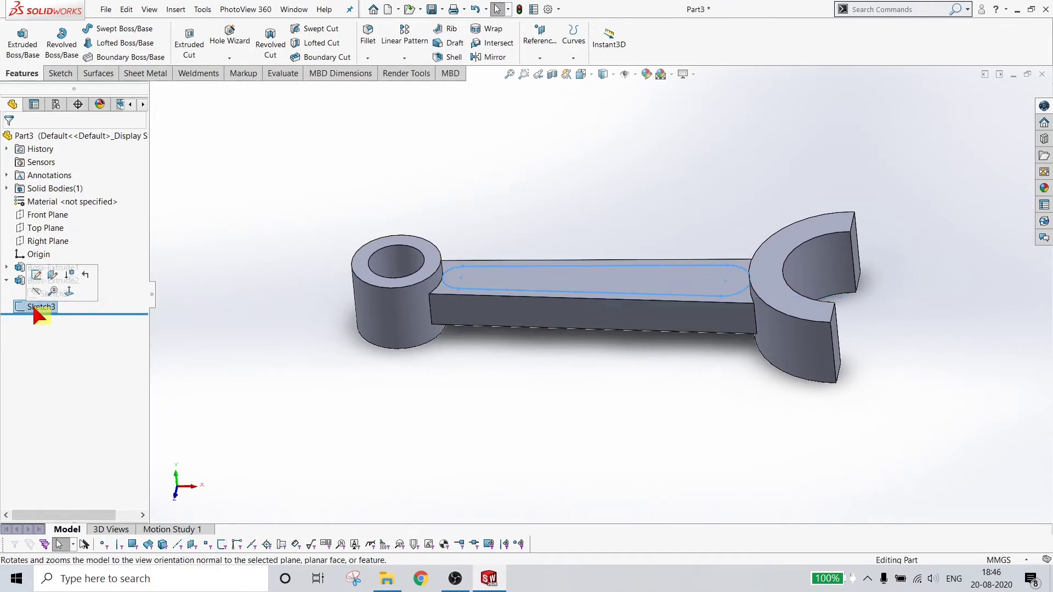
Cut the slot outline 4 mm deep into the shank's top
click(189, 41)
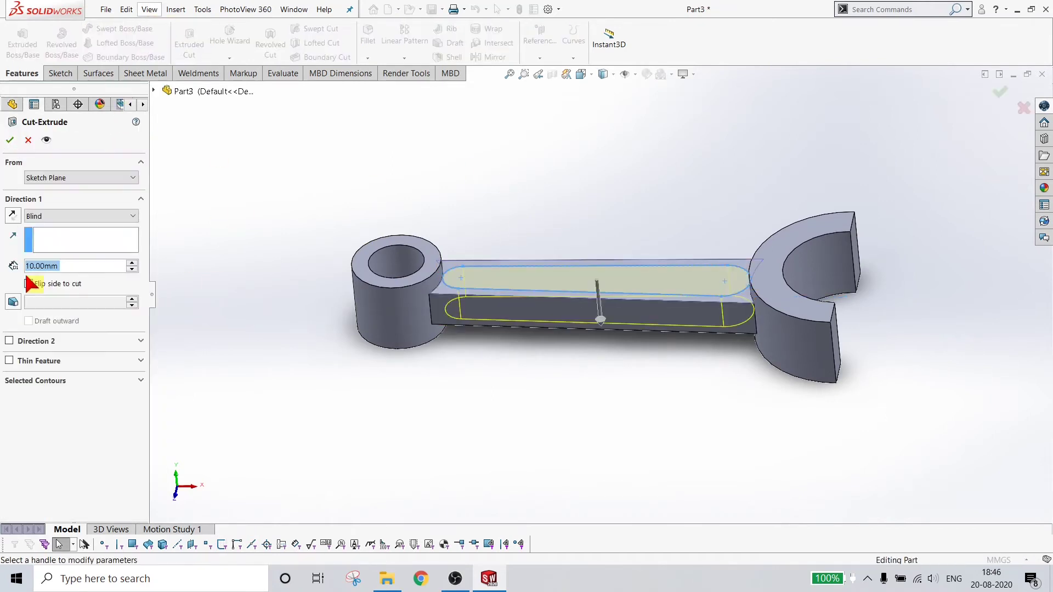
text(4)
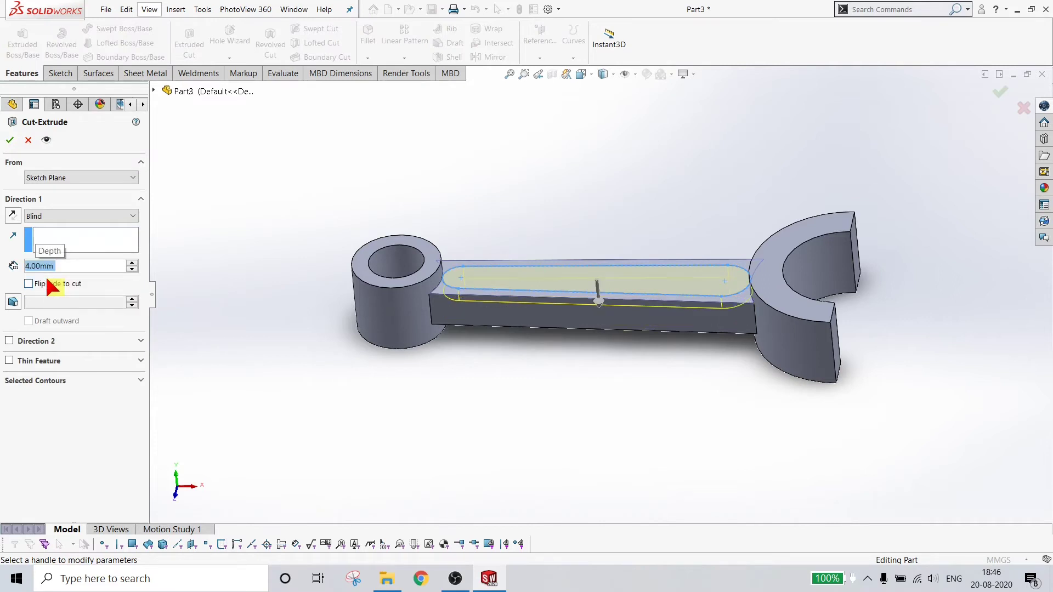
middle_drag(548, 351, 602, 347)
click(10, 140)
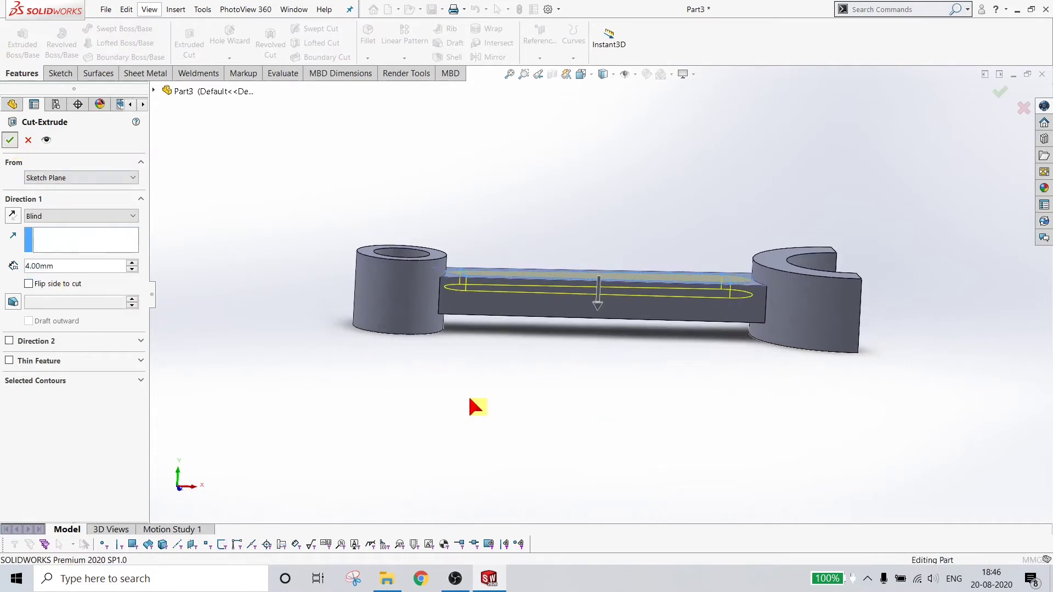
Rotate to the fork's flat end face and start a sketch on it
middle_drag(665, 404, 676, 472)
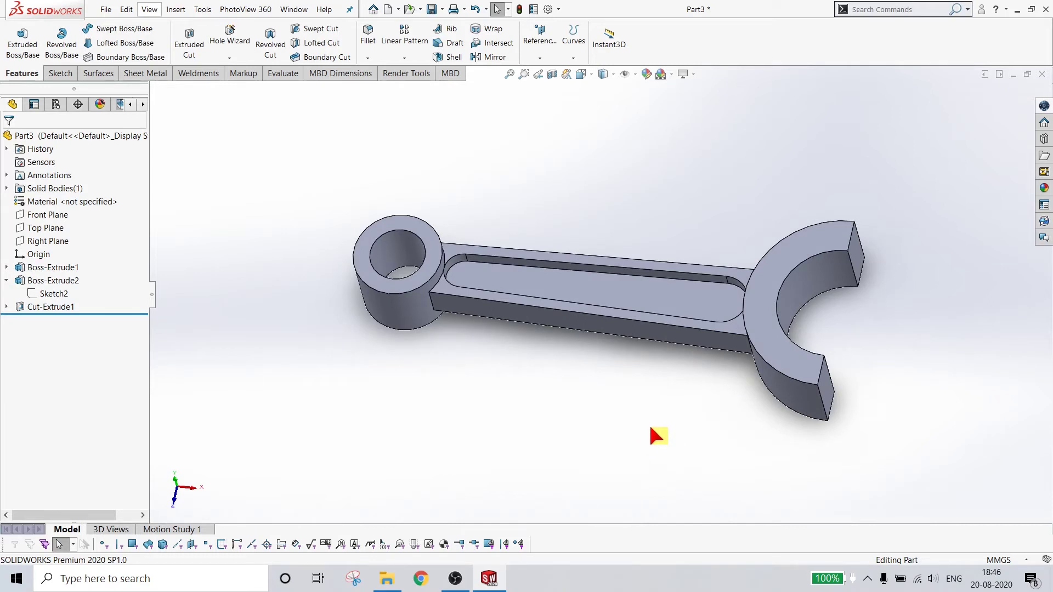
middle_drag(650, 428, 649, 408)
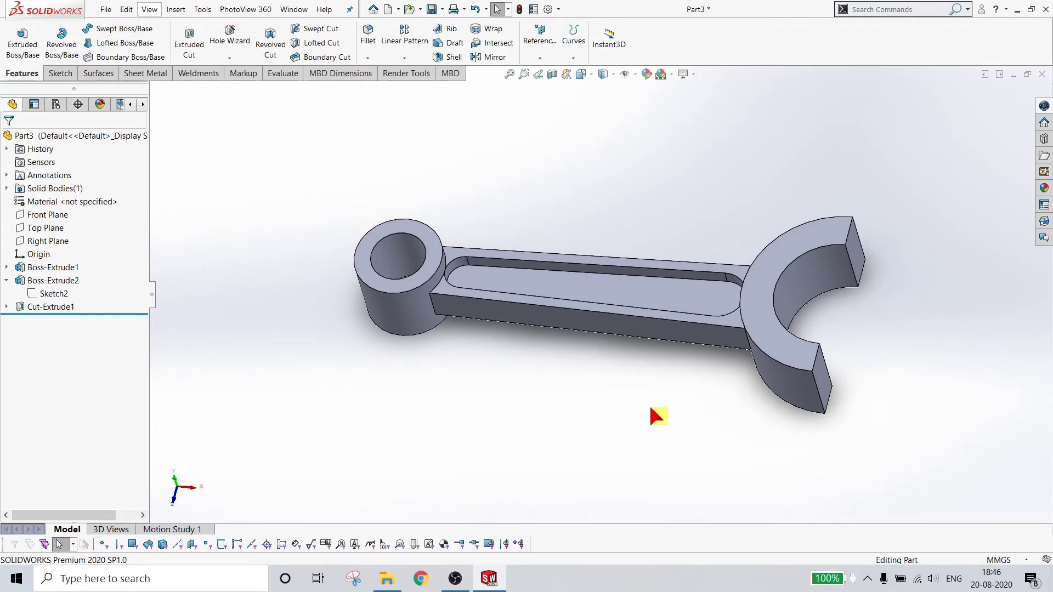
middle_drag(650, 408, 639, 351)
click(697, 318)
click(745, 277)
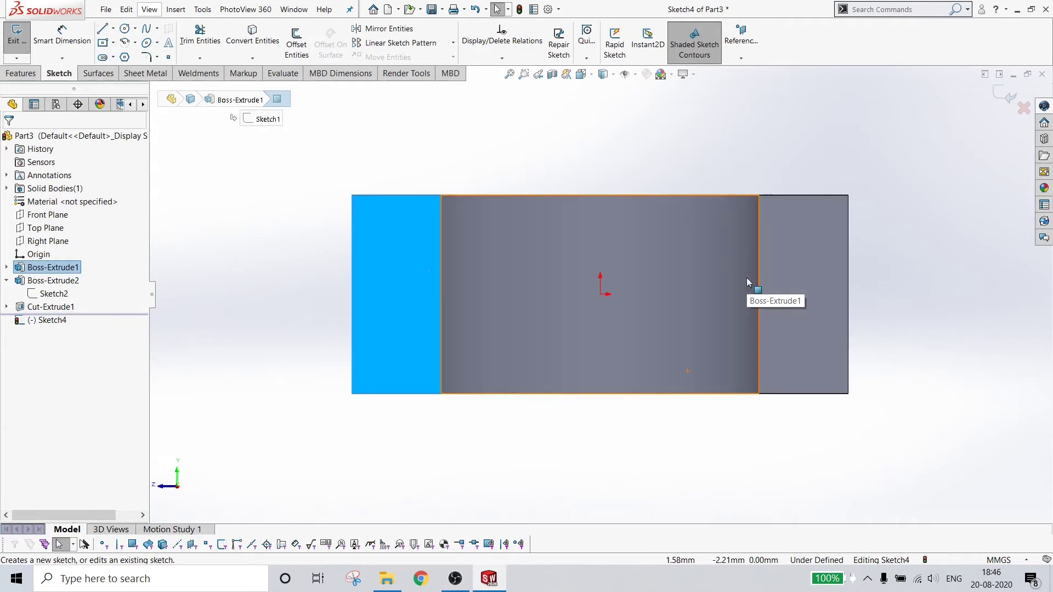
Draw two center rectangles centred on the left and right edges of the face
click(968, 367)
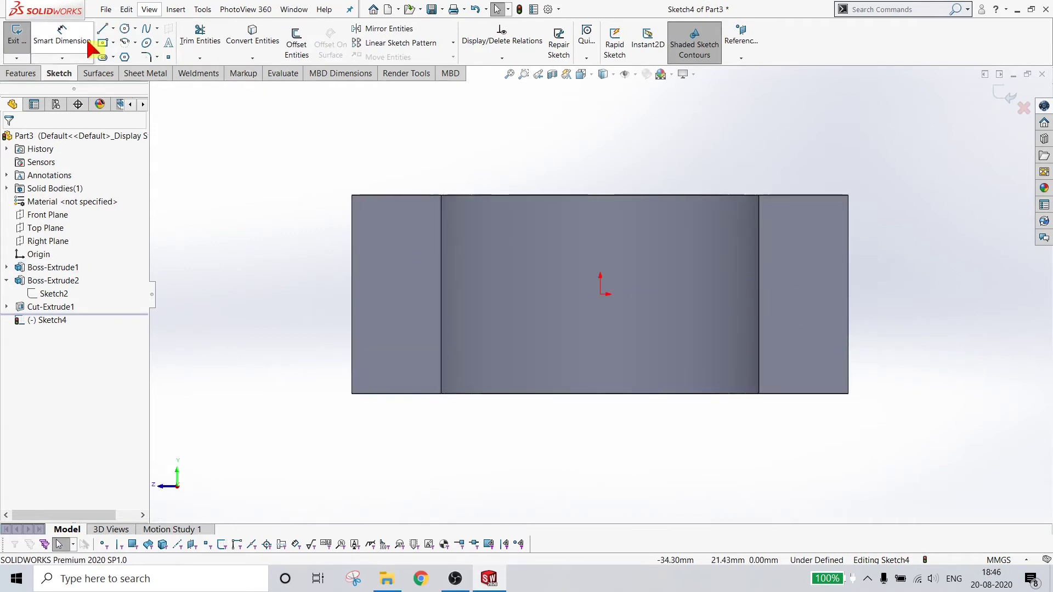
click(107, 43)
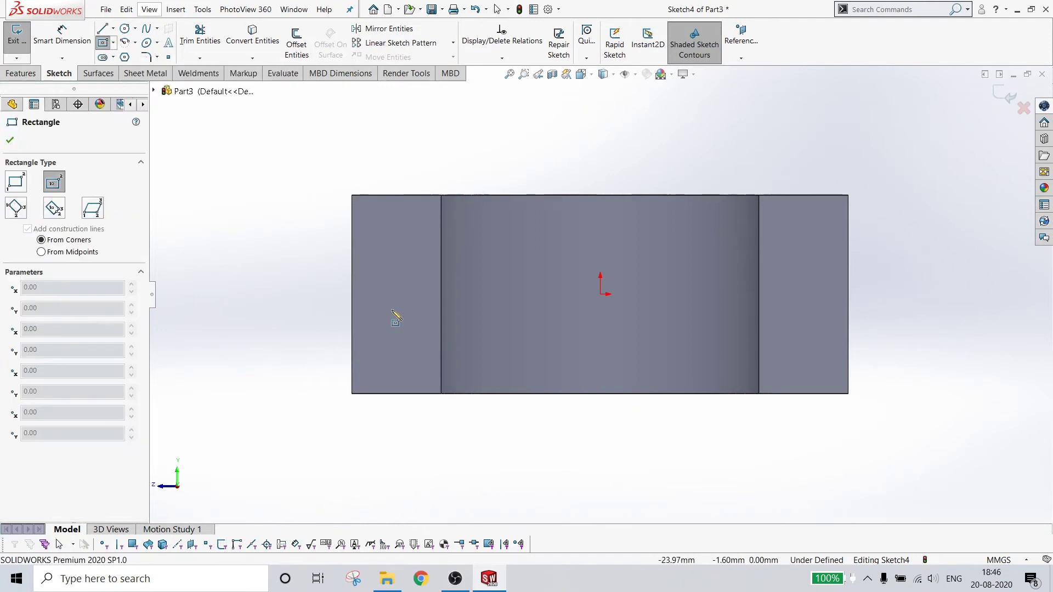
click(351, 295)
click(394, 331)
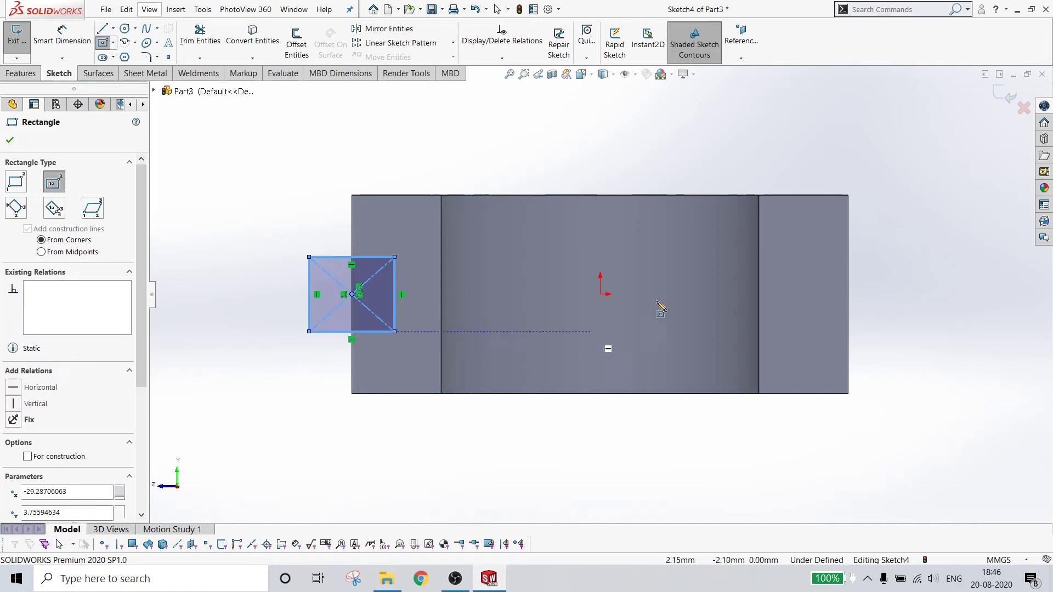
click(849, 295)
click(881, 324)
key(Escape)
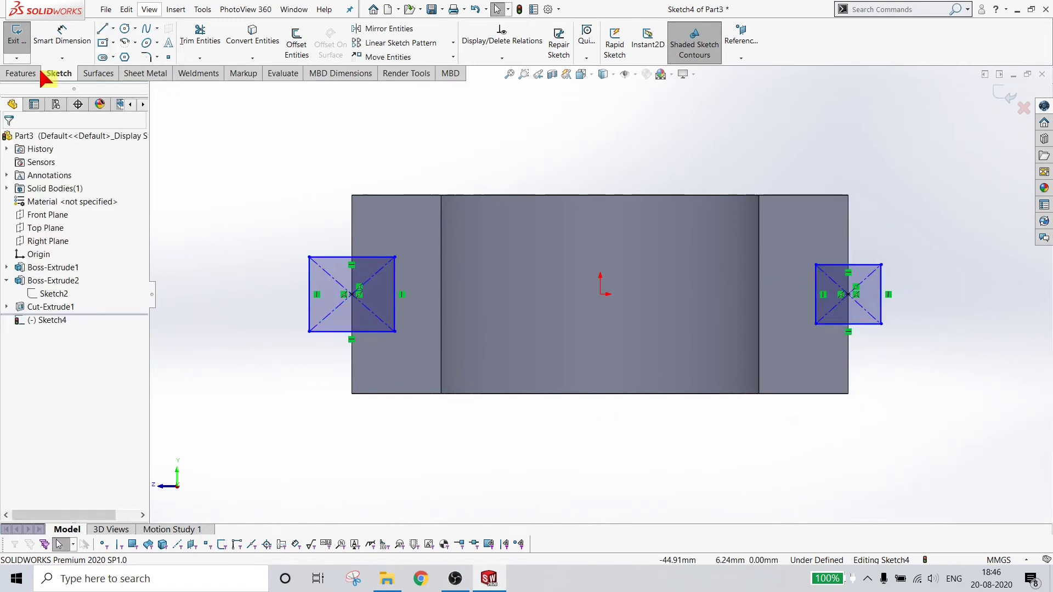
Add an Equal relation between the sides of both squares
click(339, 257)
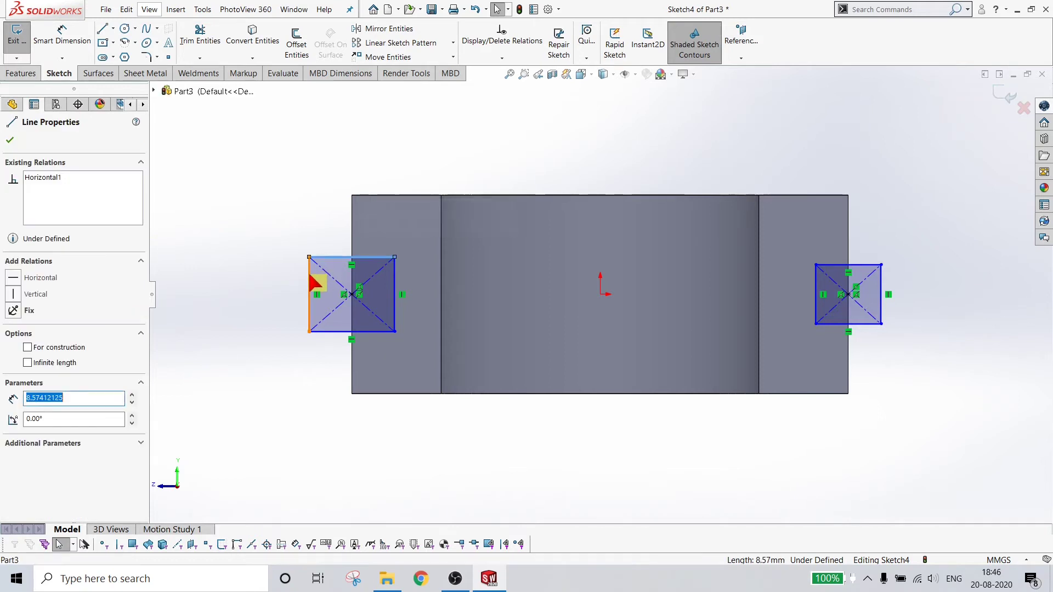
ctrl+click(309, 279)
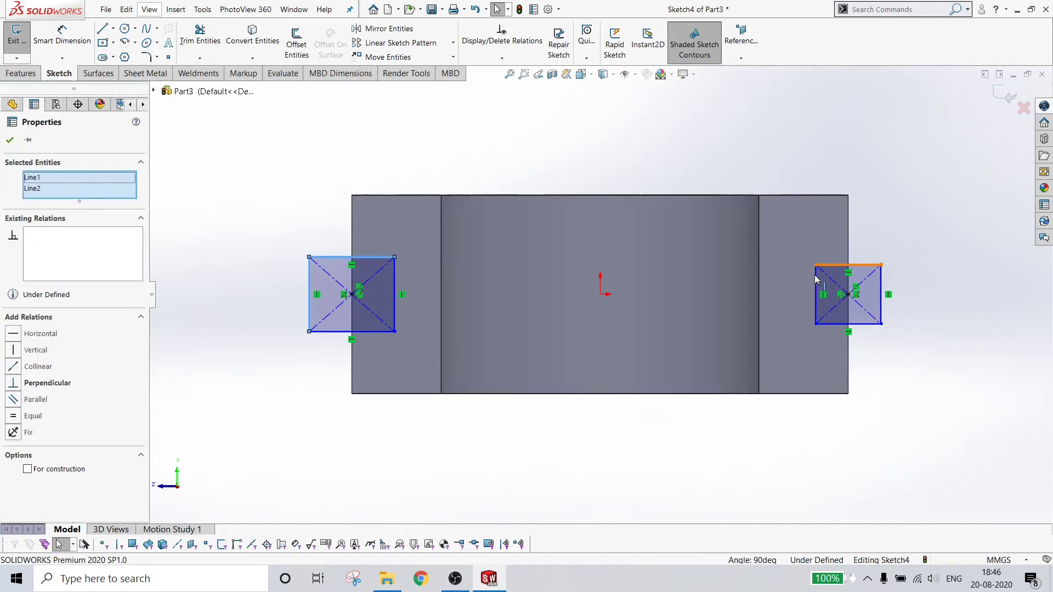
ctrl+click(815, 277)
ctrl+click(848, 265)
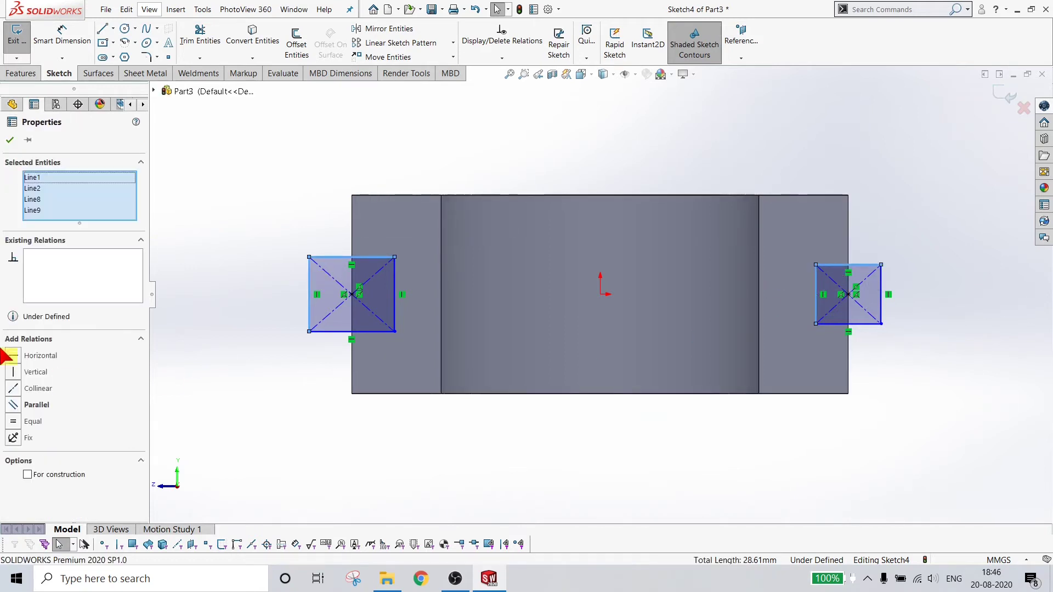
click(12, 422)
click(287, 475)
Dimension the left square's side to 10 mm
click(62, 35)
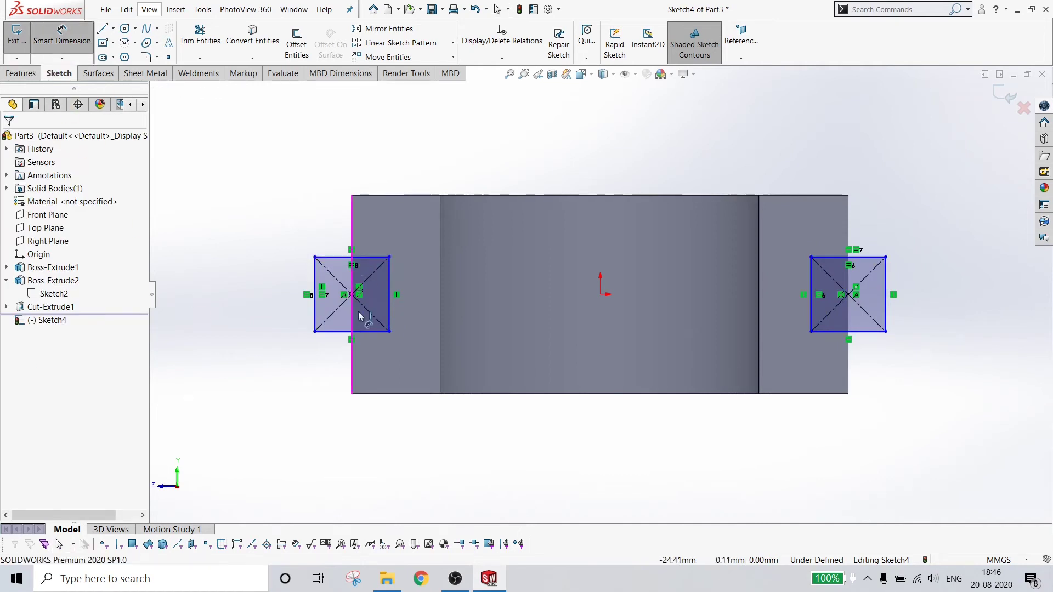
click(316, 314)
click(285, 317)
text(10)
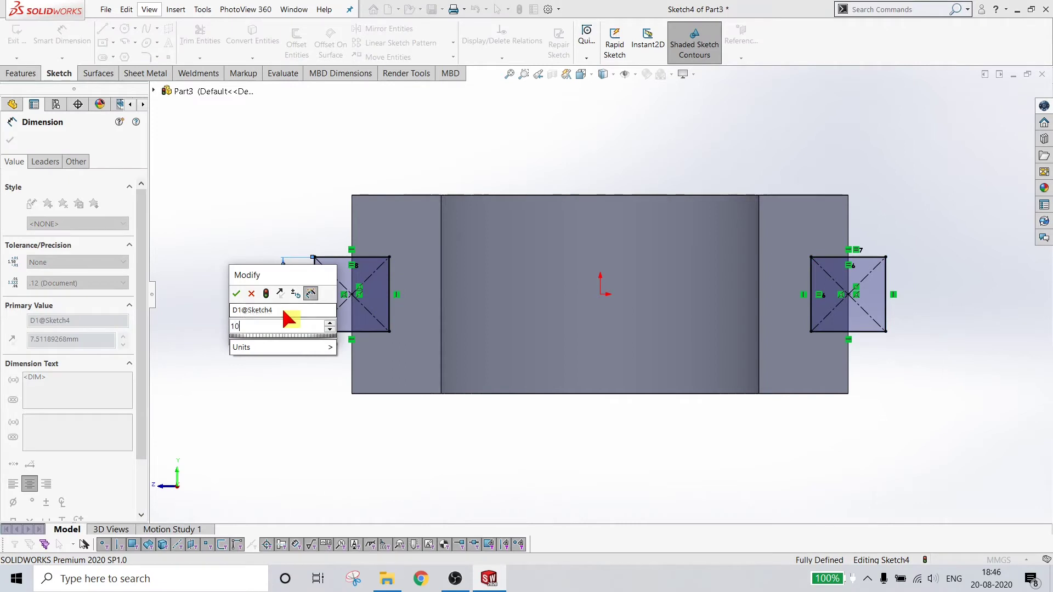
key(Return)
click(308, 439)
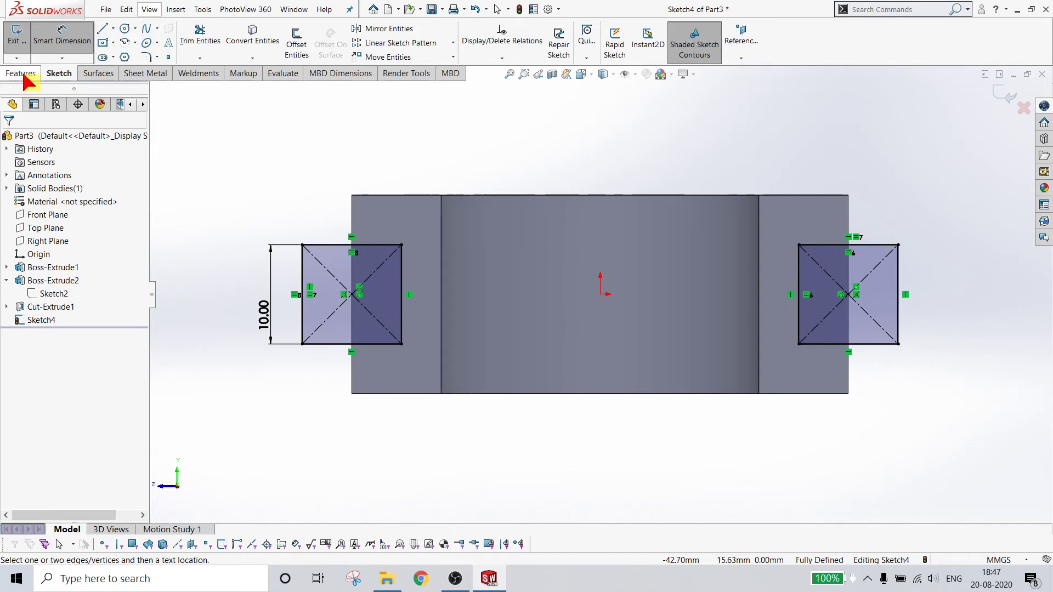
click(23, 74)
Extrude both squares 10 mm in the reversed direction as Boss-Extrude3
click(22, 42)
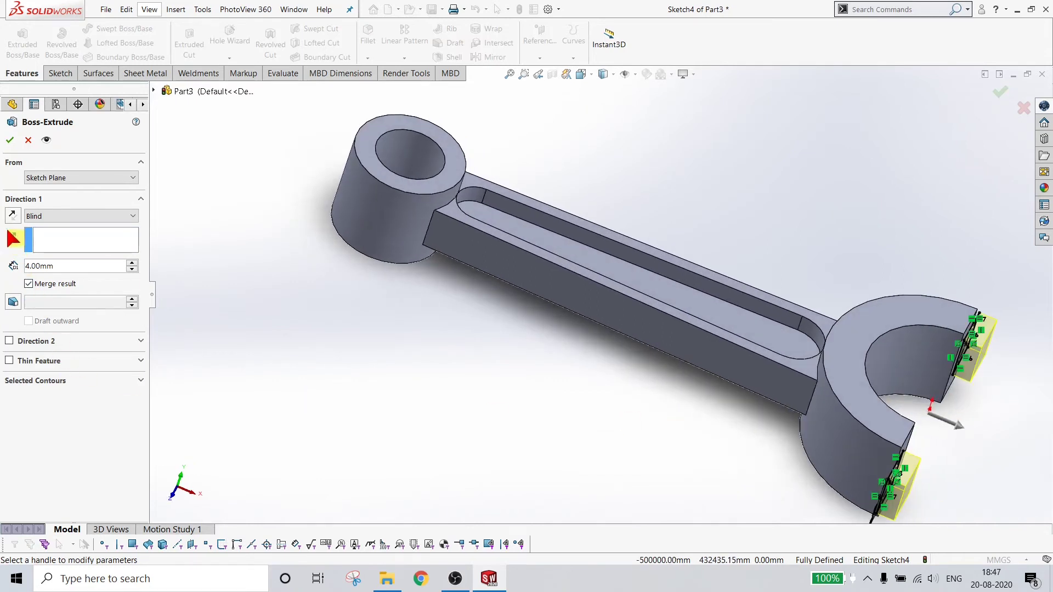
click(13, 215)
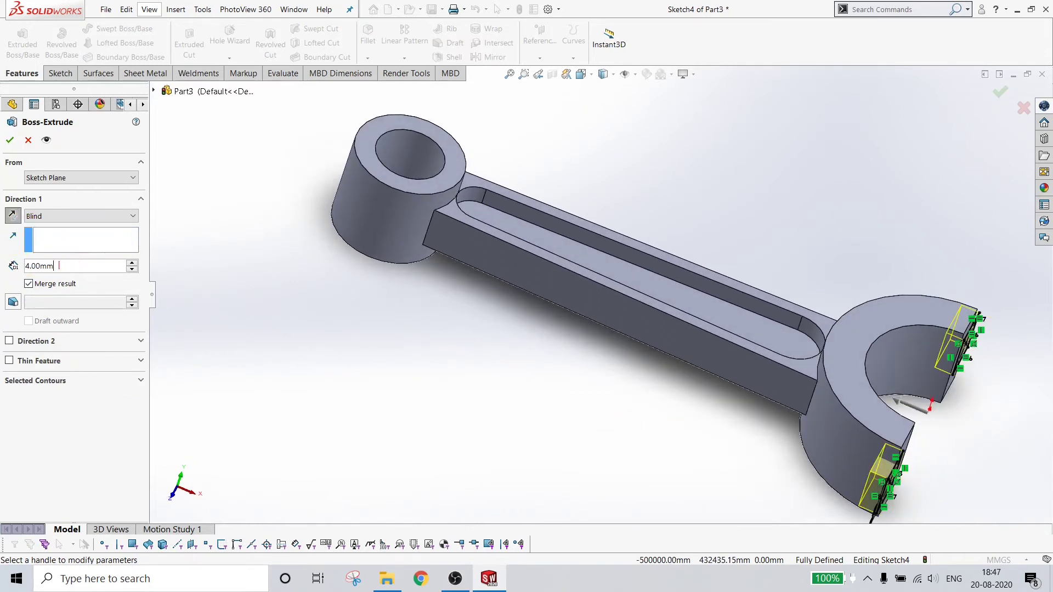
text(10)
key(Return)
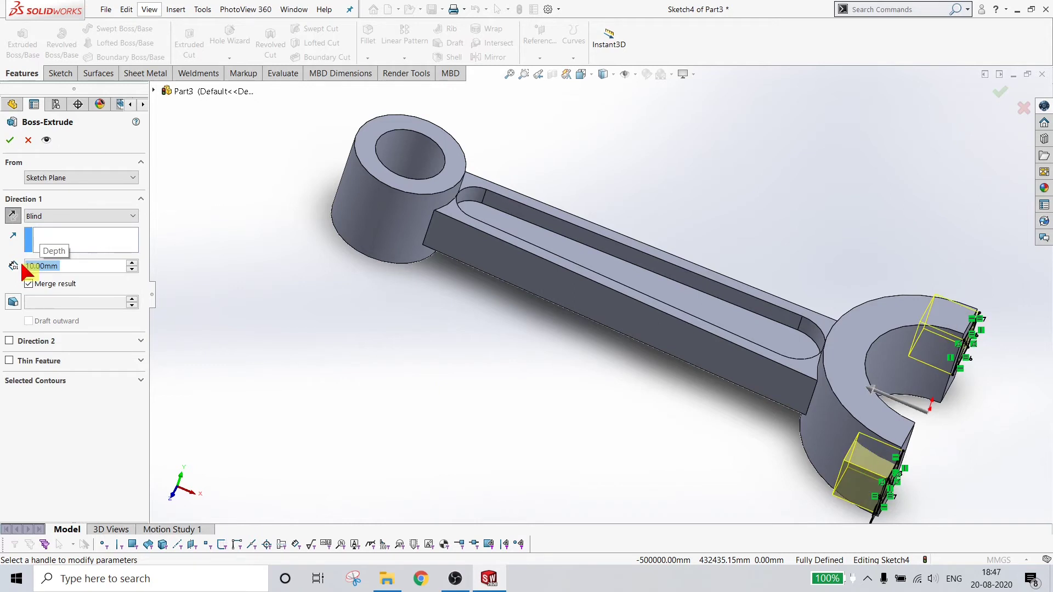
middle_drag(573, 402, 548, 384)
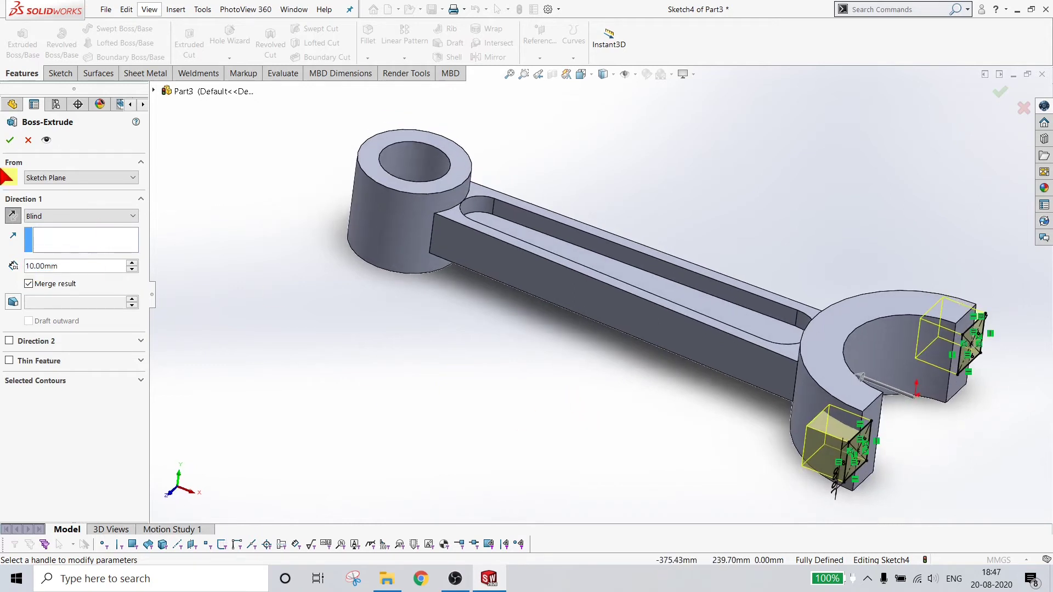
click(9, 141)
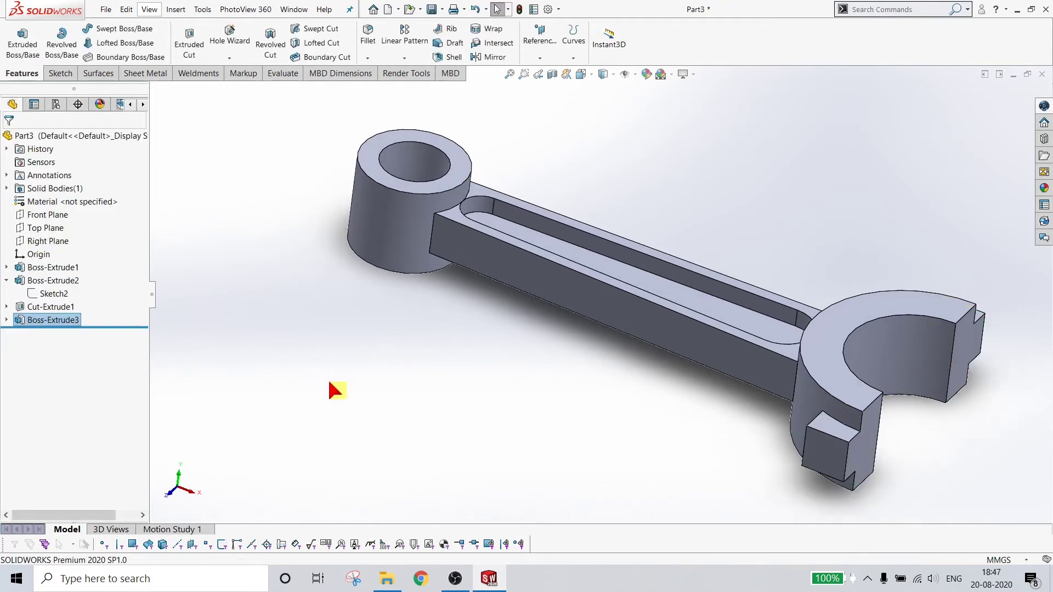
mouse_move(336, 388)
middle_down()
mouse_move(711, 507)
mouse_move(618, 418)
mouse_move(618, 460)
mouse_move(630, 462)
middle_up()
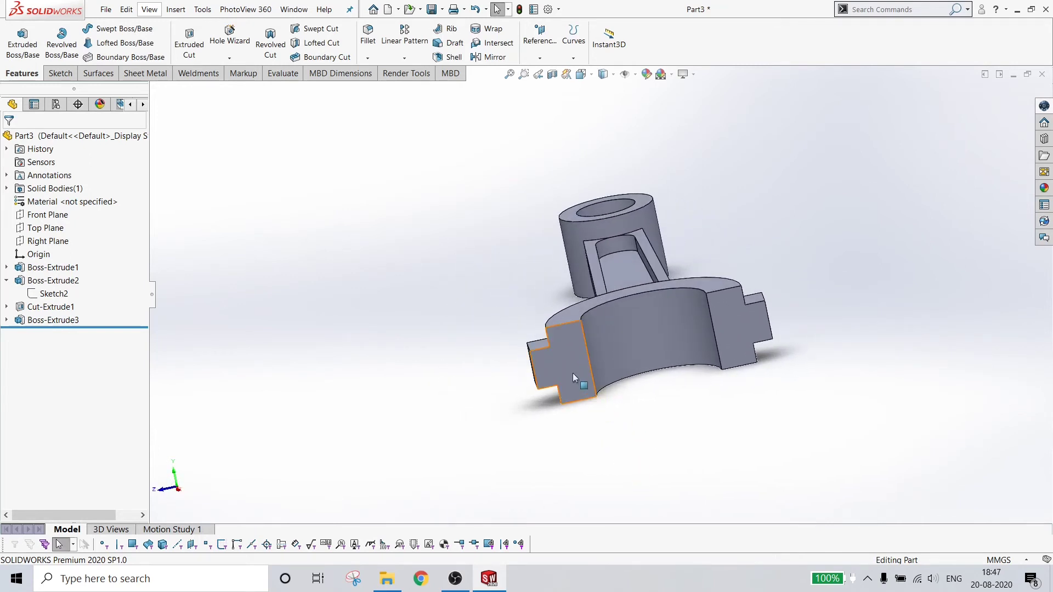
Start a sketch on the left tab's face and draw a circle on it
click(567, 356)
click(612, 334)
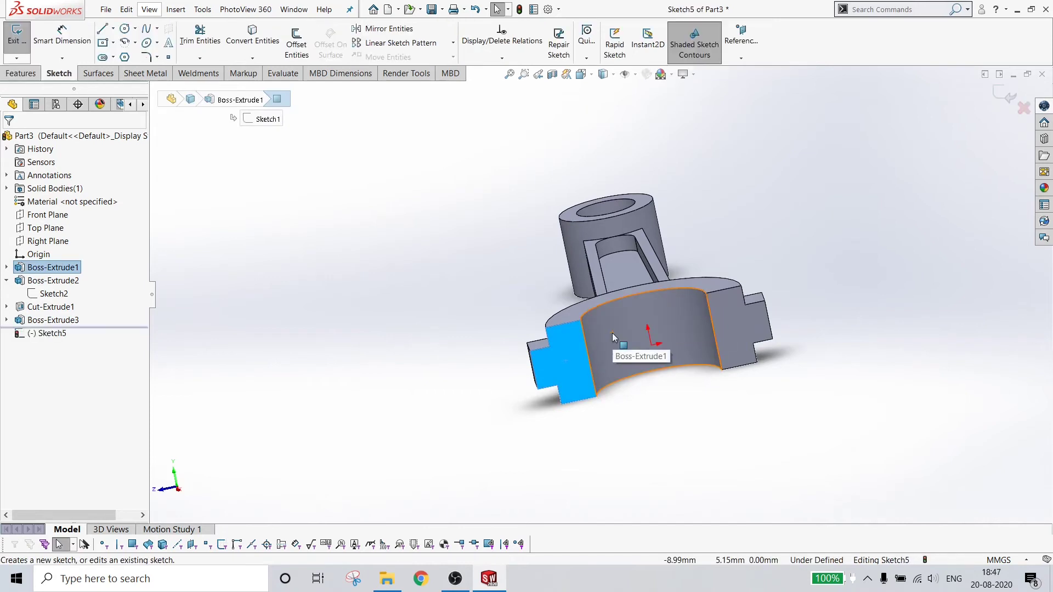
click(604, 452)
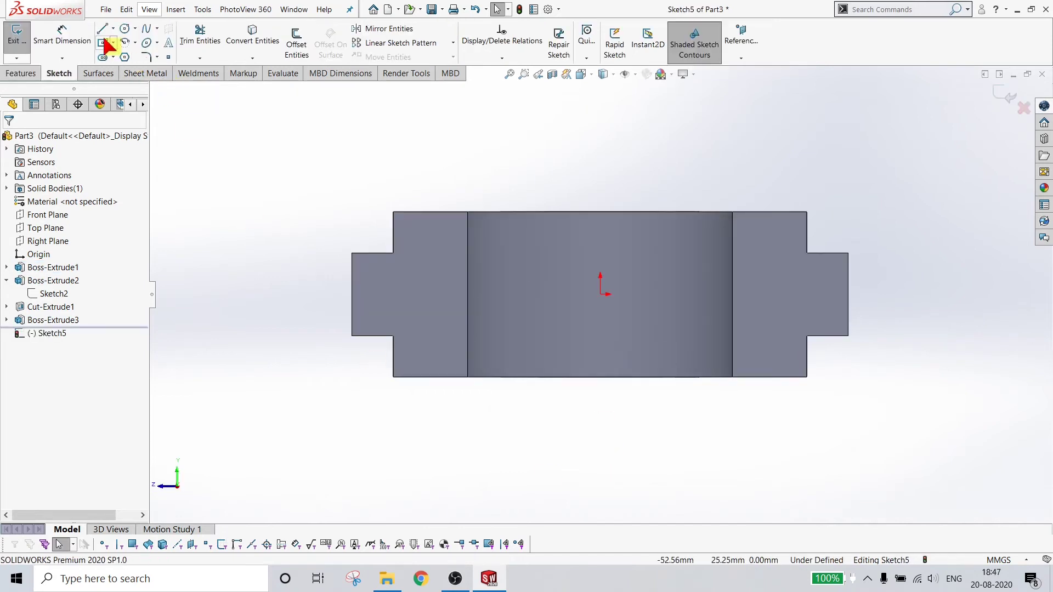
click(125, 28)
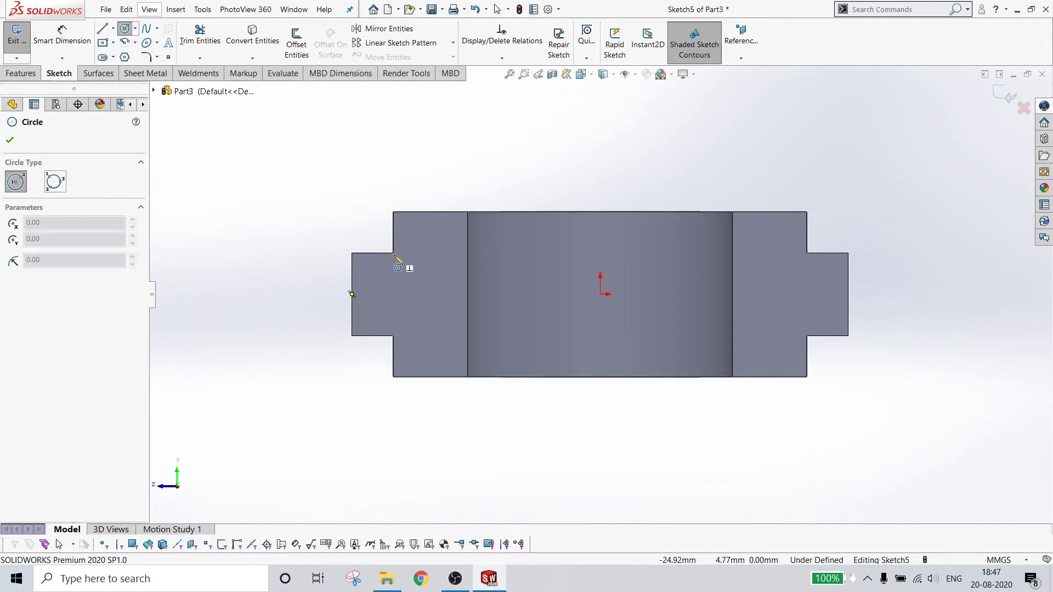
click(393, 294)
click(415, 316)
key(Escape)
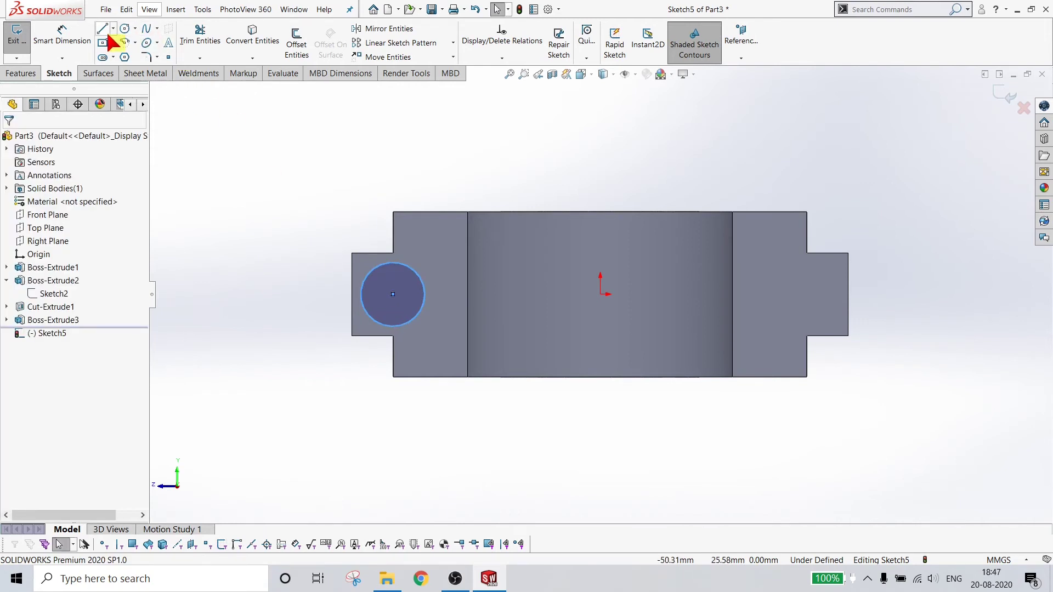
Draw a vertical centerline spanning the tab and put the circle's centre at its midpoint
click(113, 28)
click(135, 55)
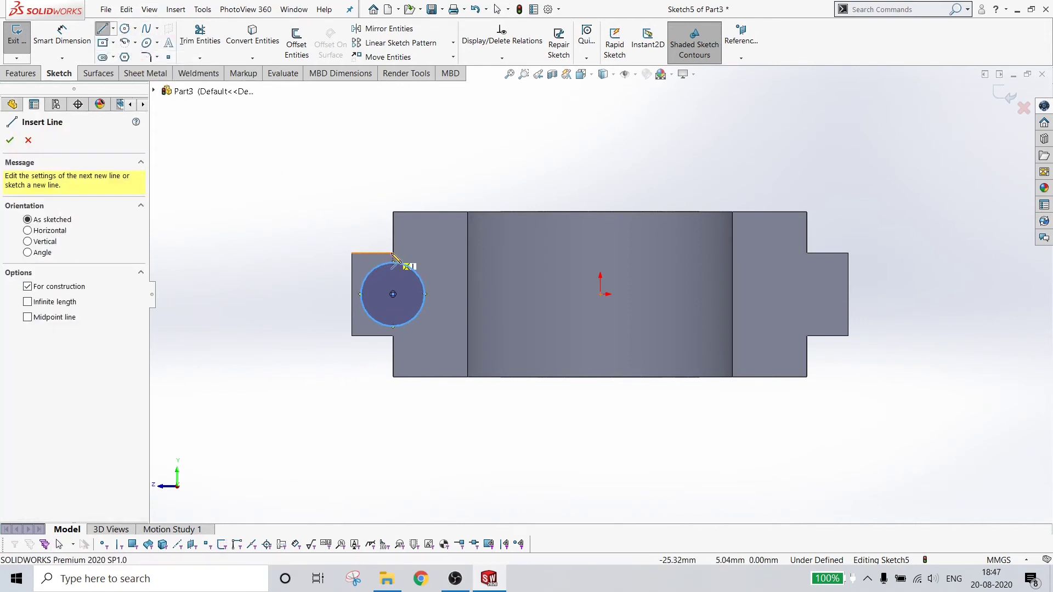
click(392, 253)
click(392, 335)
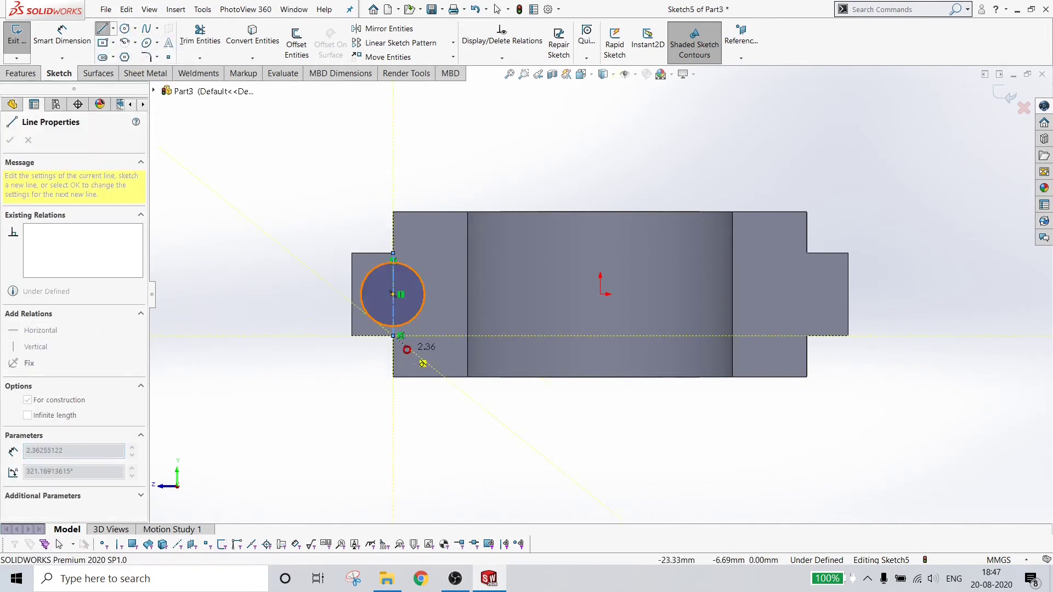
key(Escape)
click(391, 297)
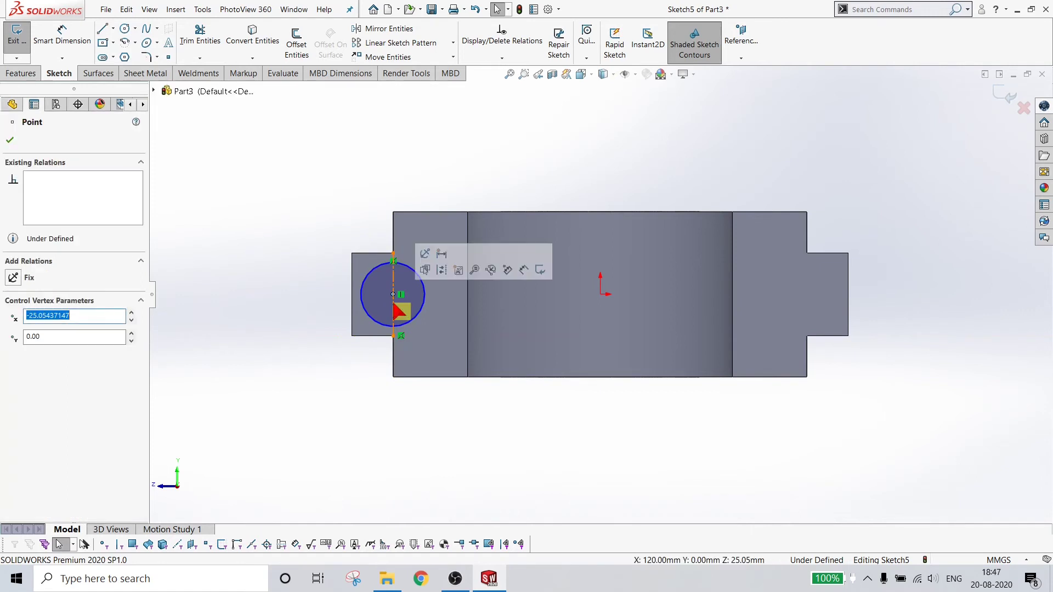
ctrl+click(392, 295)
click(18, 335)
click(460, 478)
Dimension the circle's diameter to 8 mm
click(41, 40)
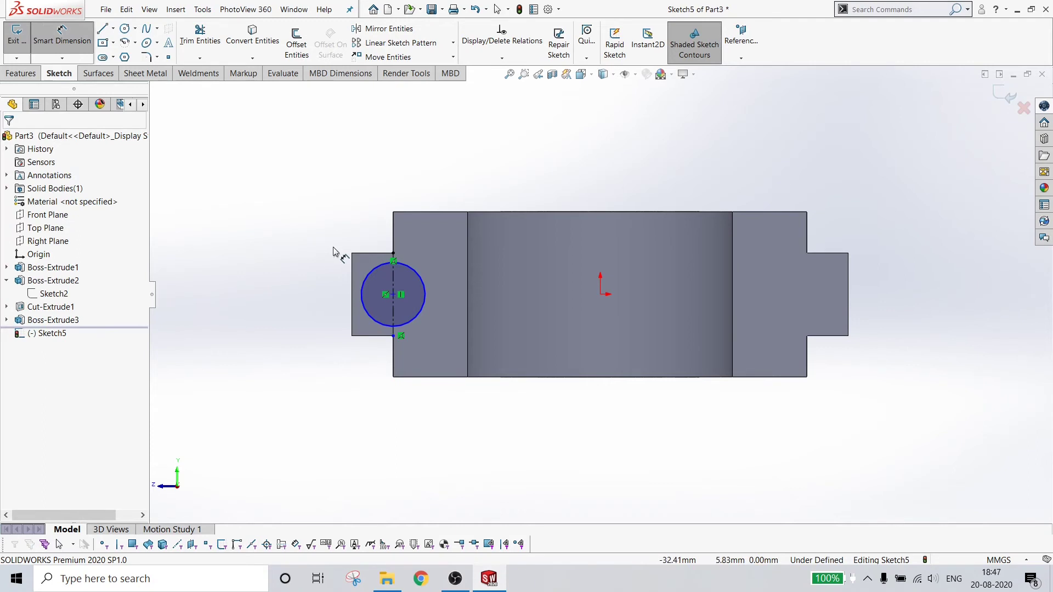
click(362, 299)
click(296, 308)
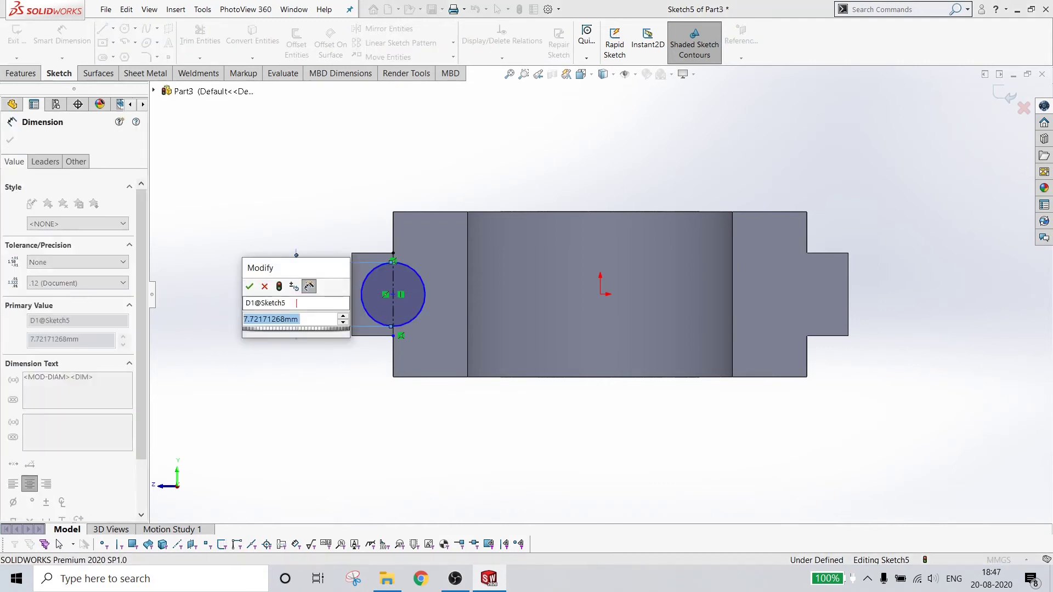
text(8)
key(Return)
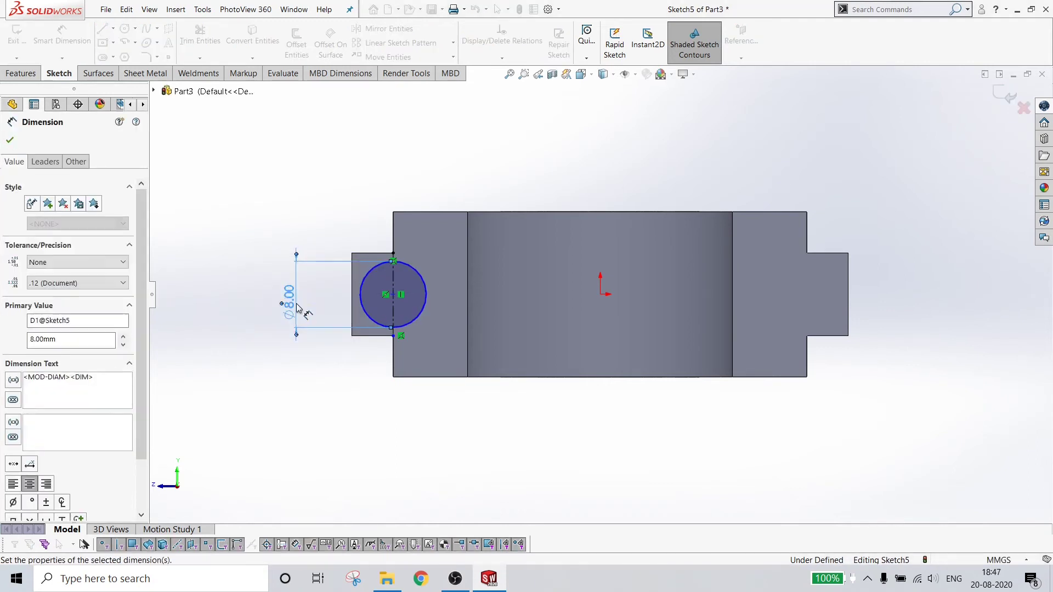
click(356, 414)
key(Escape)
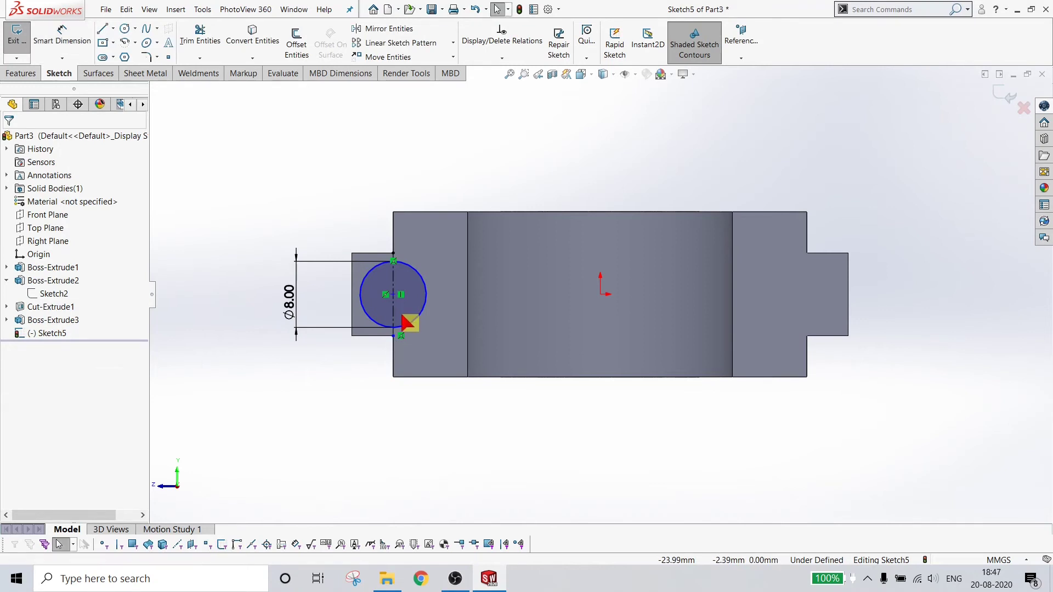
click(393, 294)
Drag the circle and centerline end to reposition them along the tab
click(425, 290)
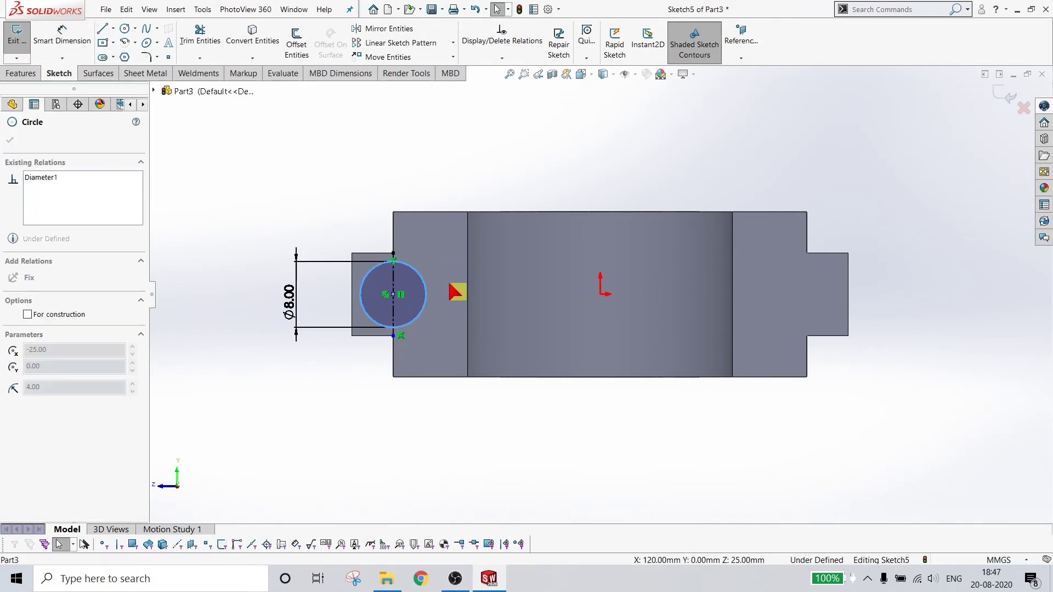
drag(392, 295, 398, 320)
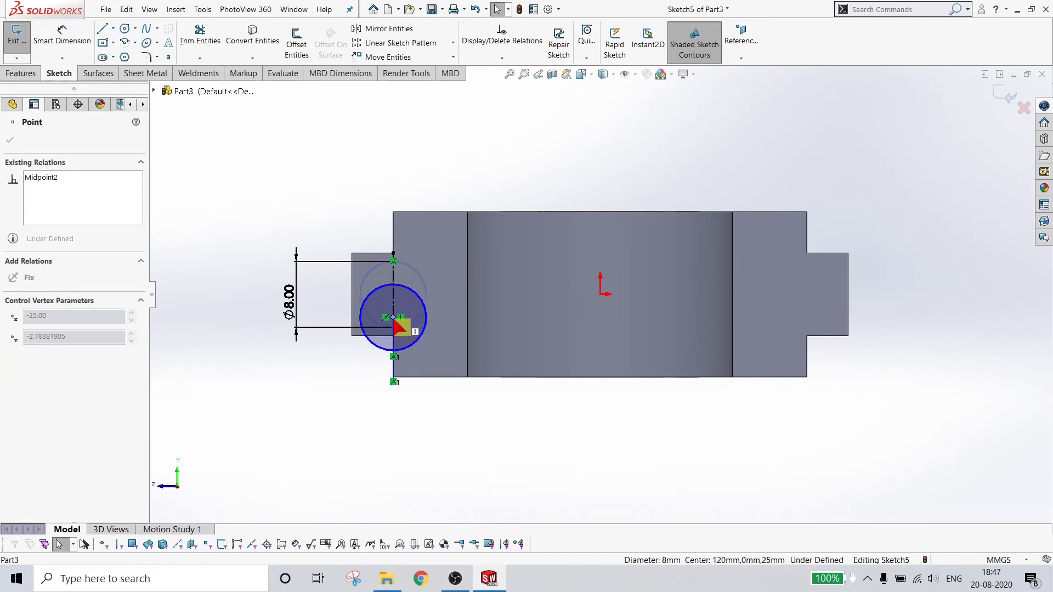
click(388, 363)
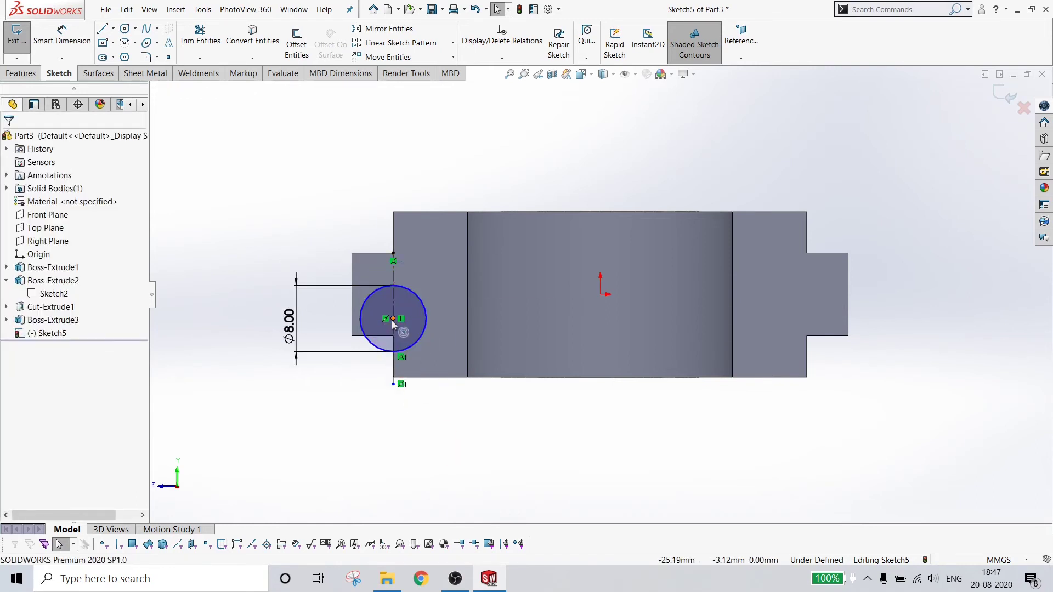
drag(393, 384, 405, 315)
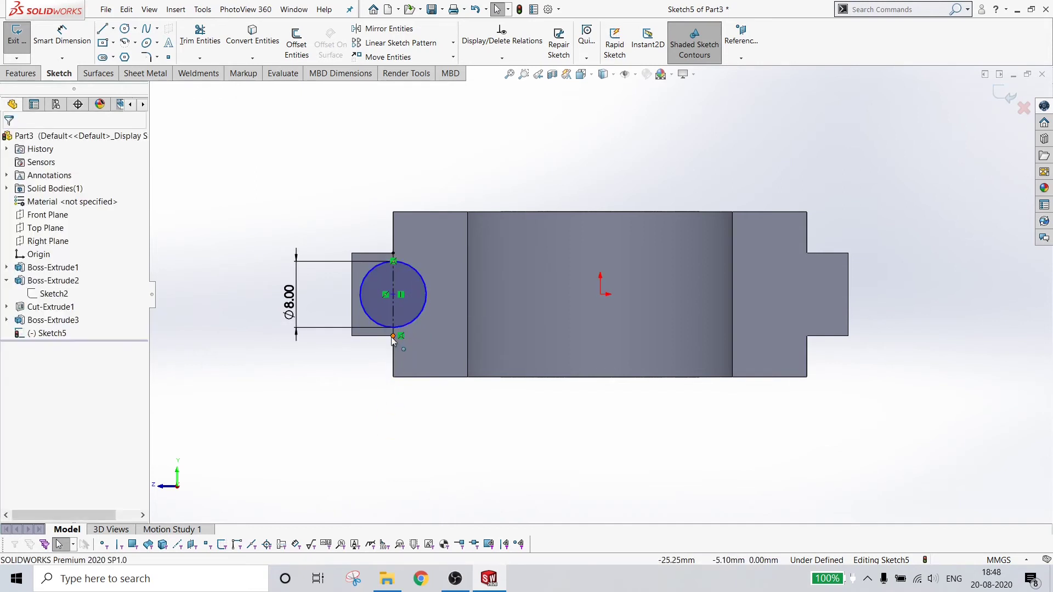
drag(393, 336, 407, 215)
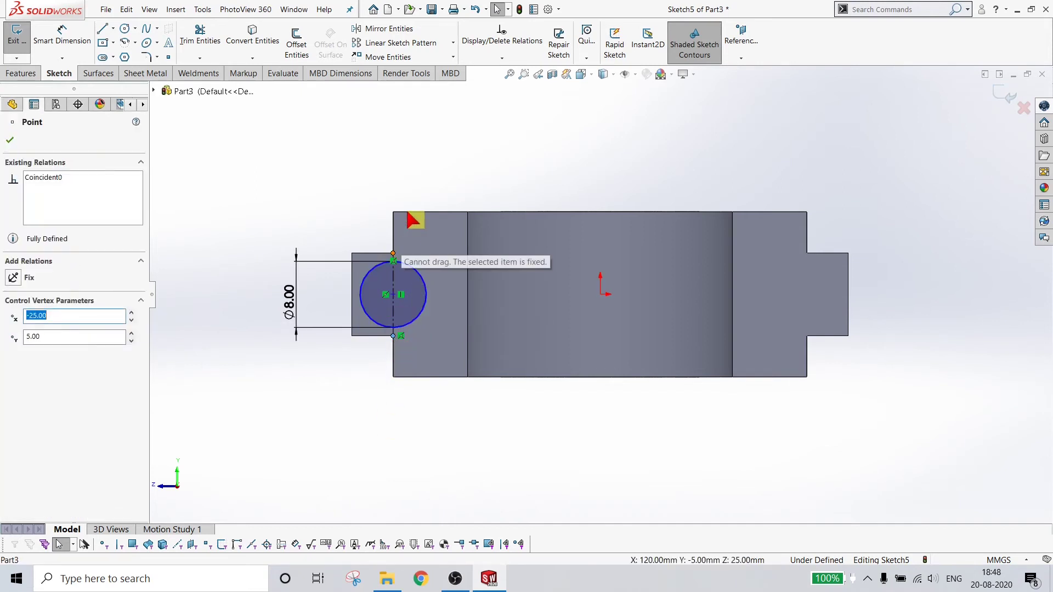
drag(394, 294, 399, 332)
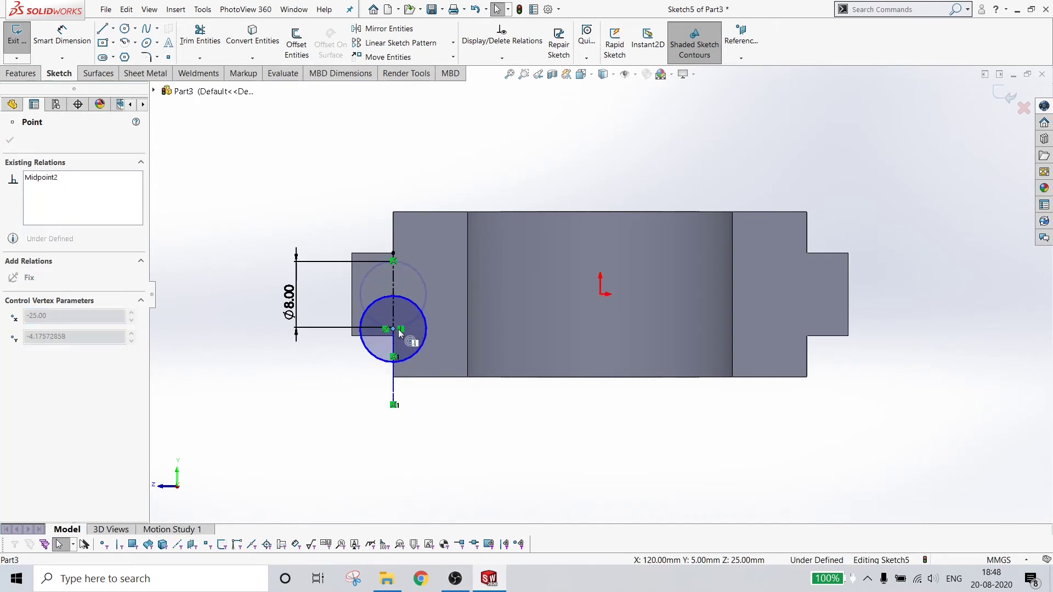
drag(394, 404, 393, 385)
Make the circle's point coincident with the tab's corner vertex
click(385, 366)
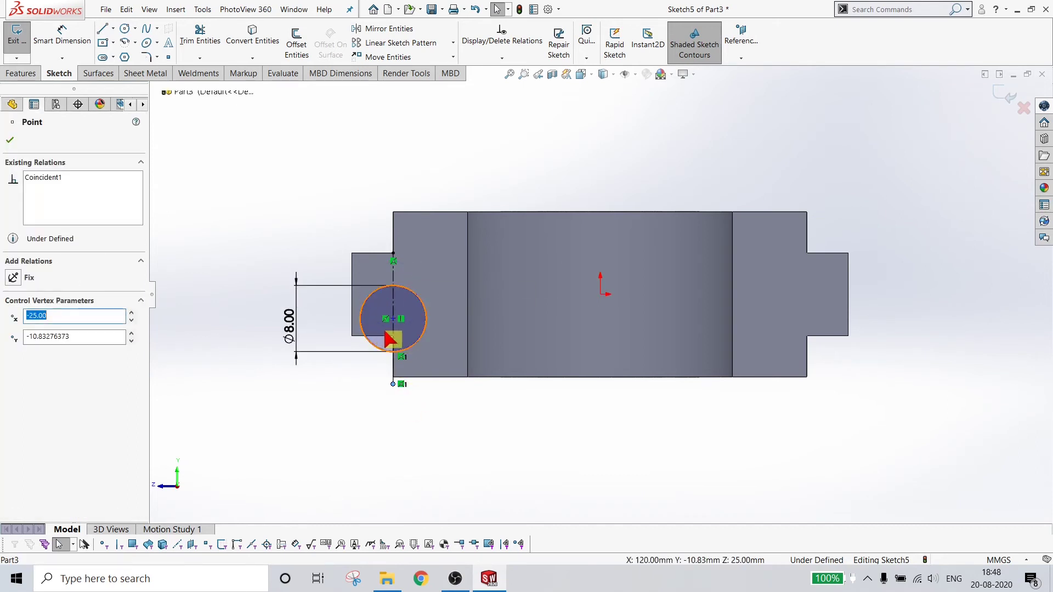
ctrl+click(392, 384)
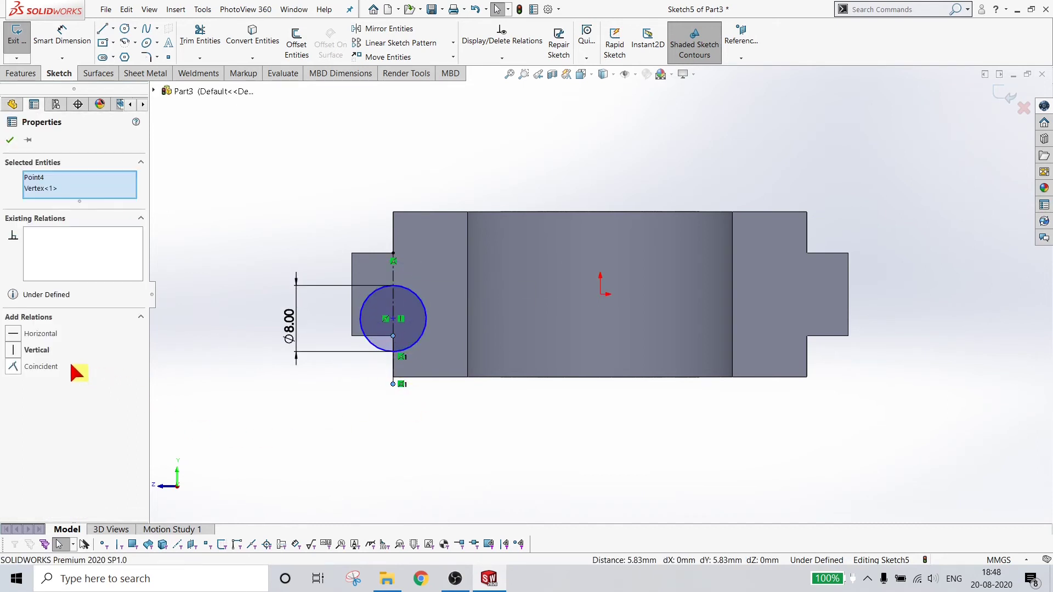
click(16, 369)
click(228, 373)
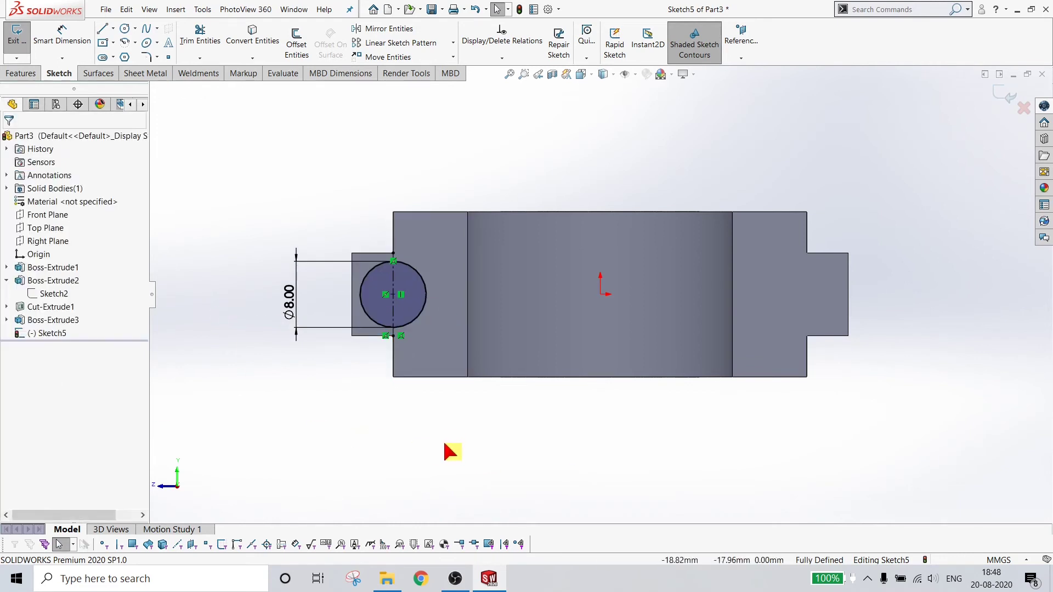
click(112, 28)
click(122, 47)
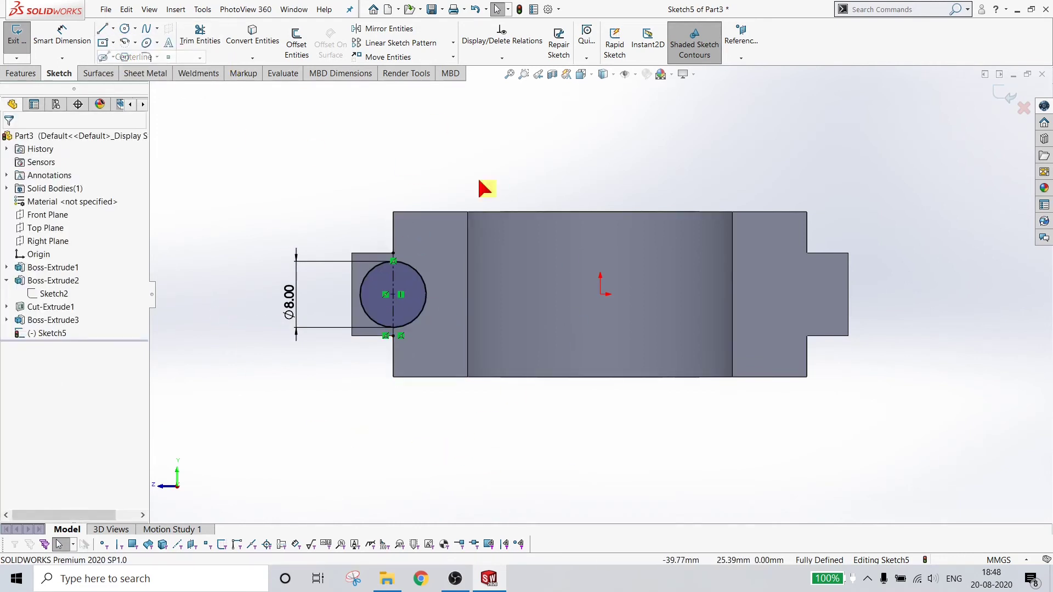
Draw a vertical centerline from the top edge to the bottom edge of the part
click(599, 212)
click(600, 377)
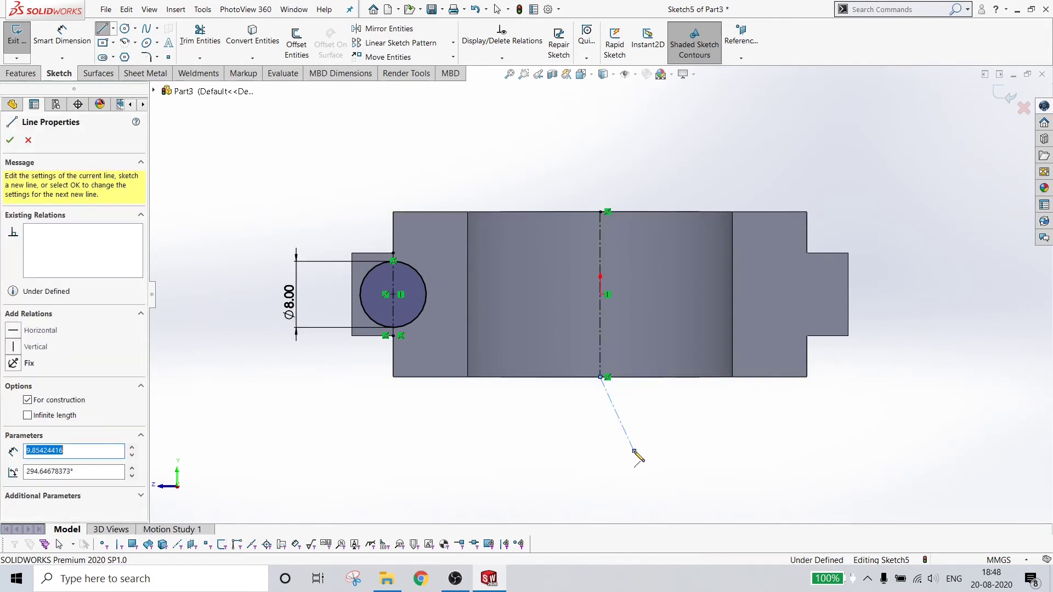
key(Escape)
key(Escape)
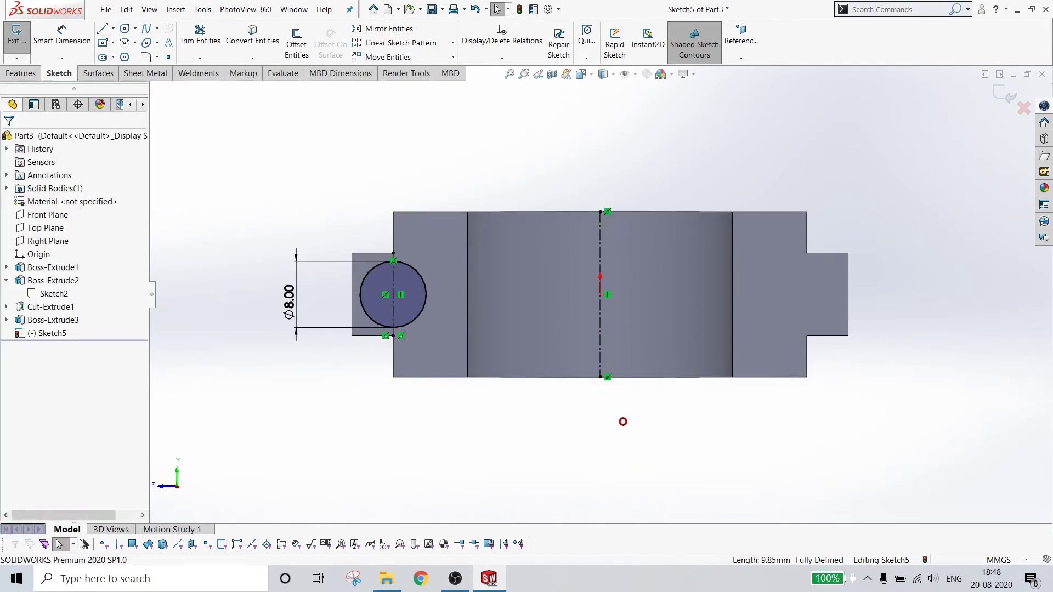
Mirror the Ø8 circle and its construction line onto the right tab about the vertical centerline
drag(322, 212, 452, 443)
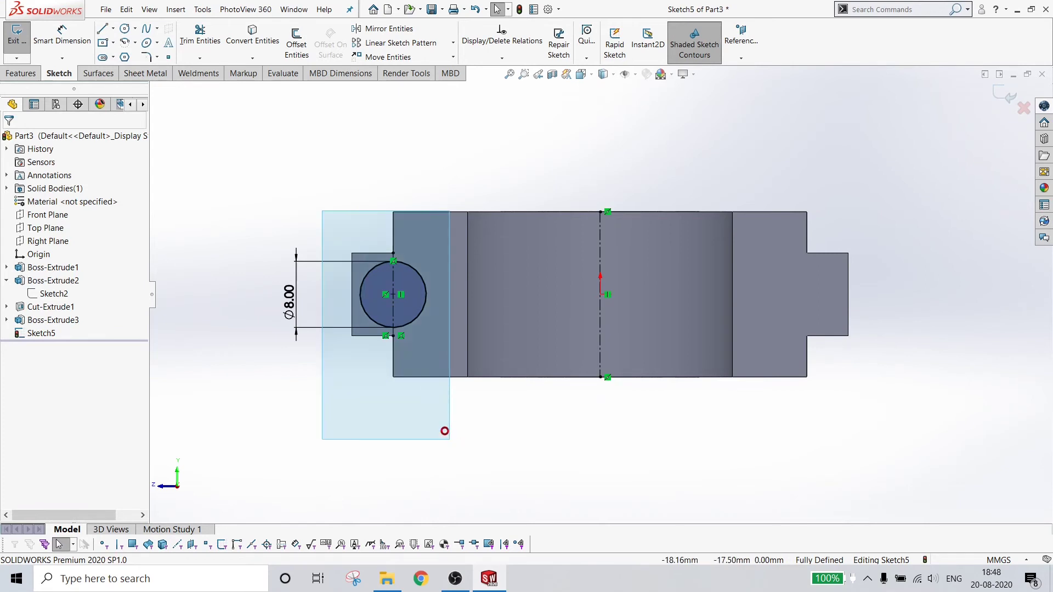
key(Escape)
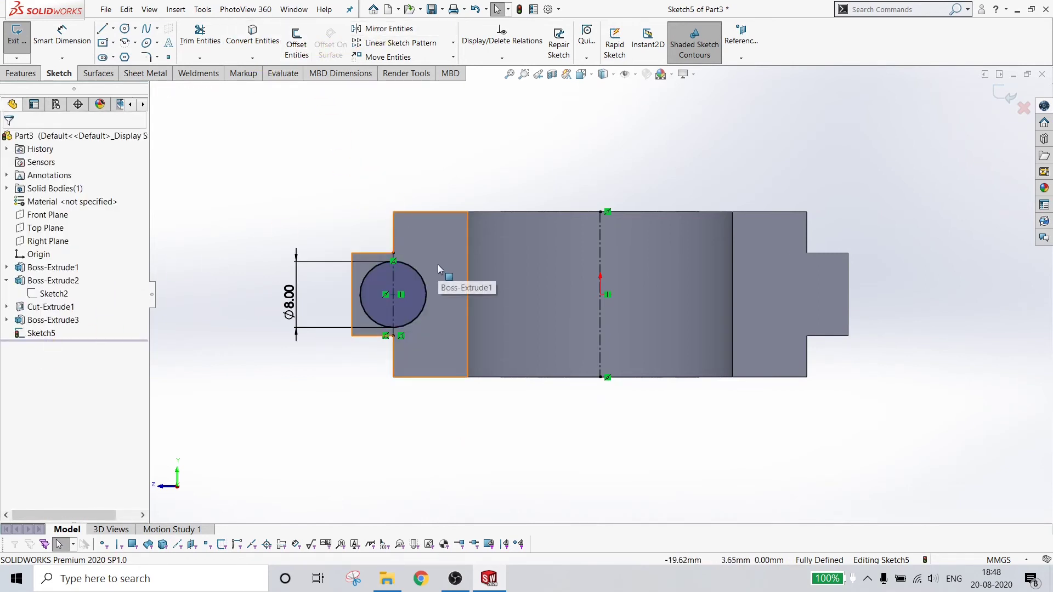
key(ctrl+z)
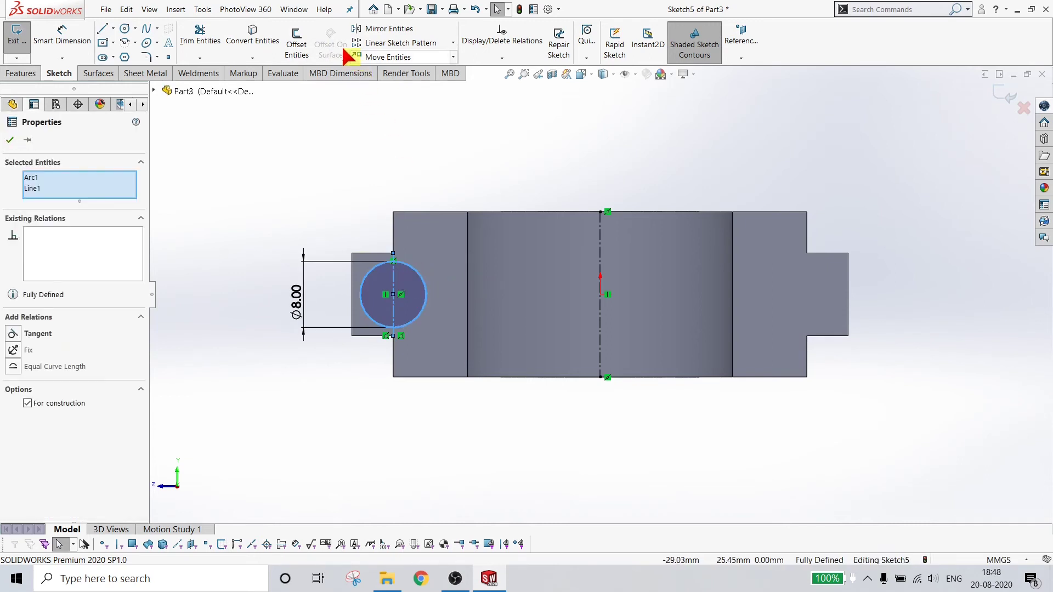
click(257, 211)
click(382, 29)
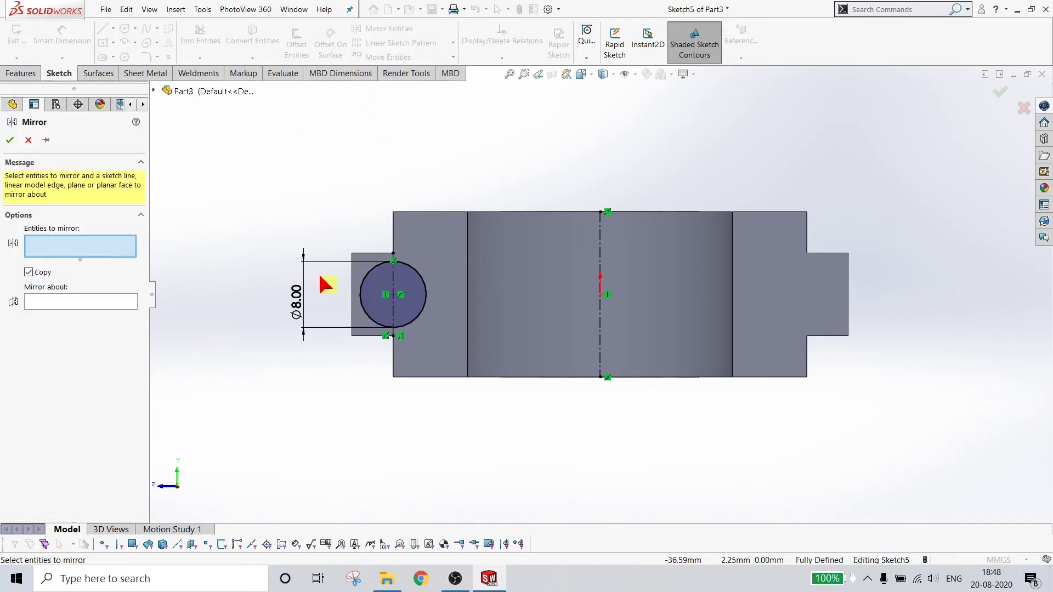
click(361, 277)
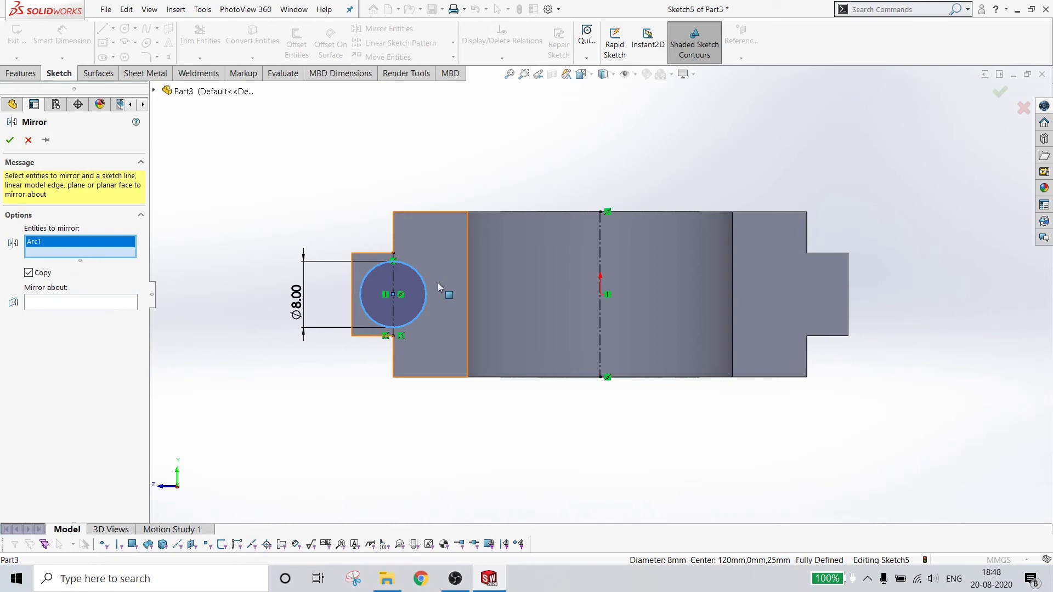
click(394, 279)
click(104, 313)
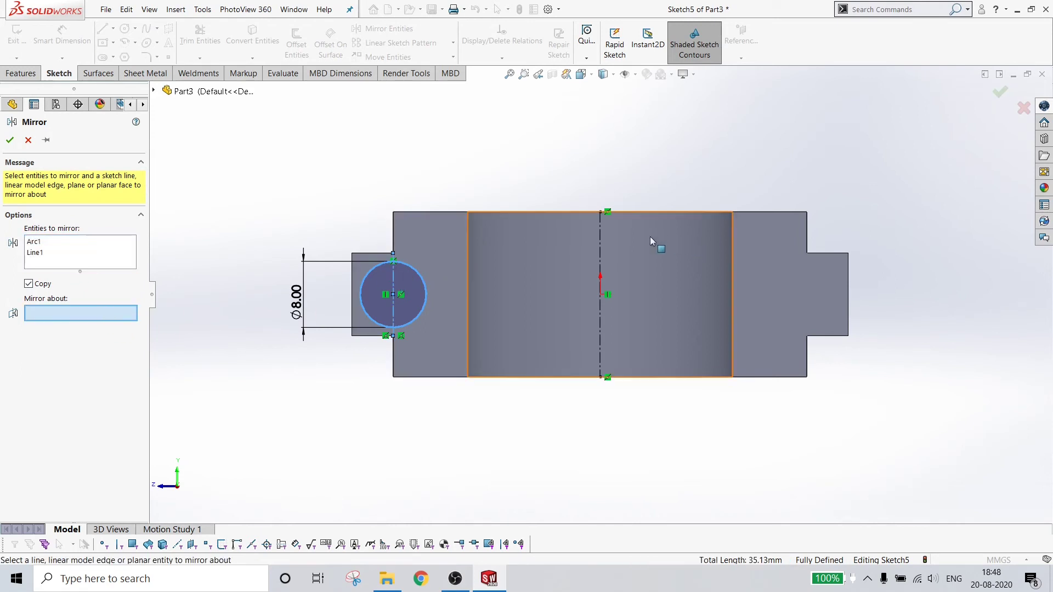
click(600, 237)
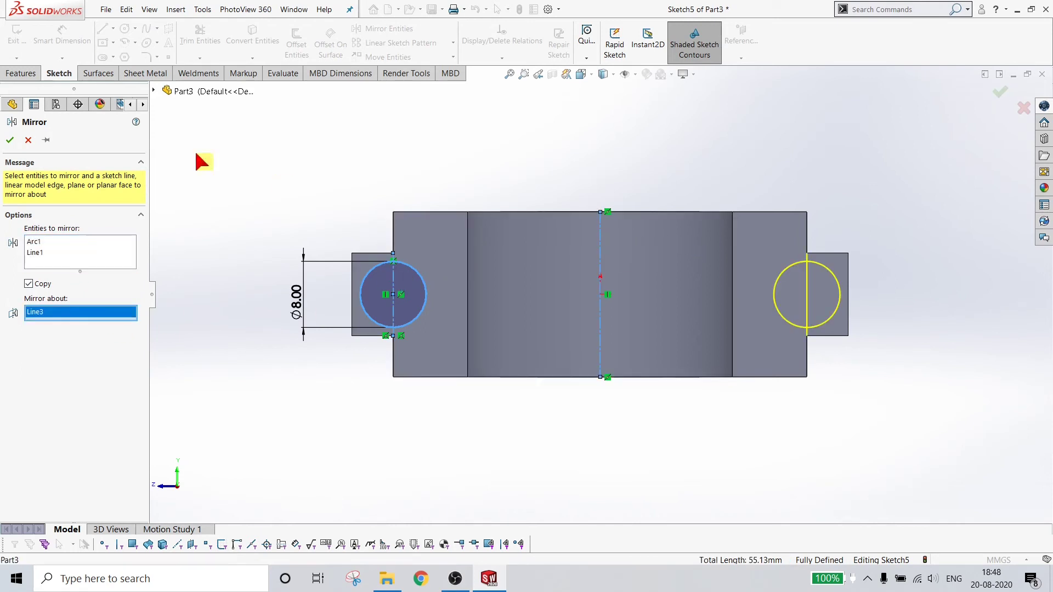
click(9, 141)
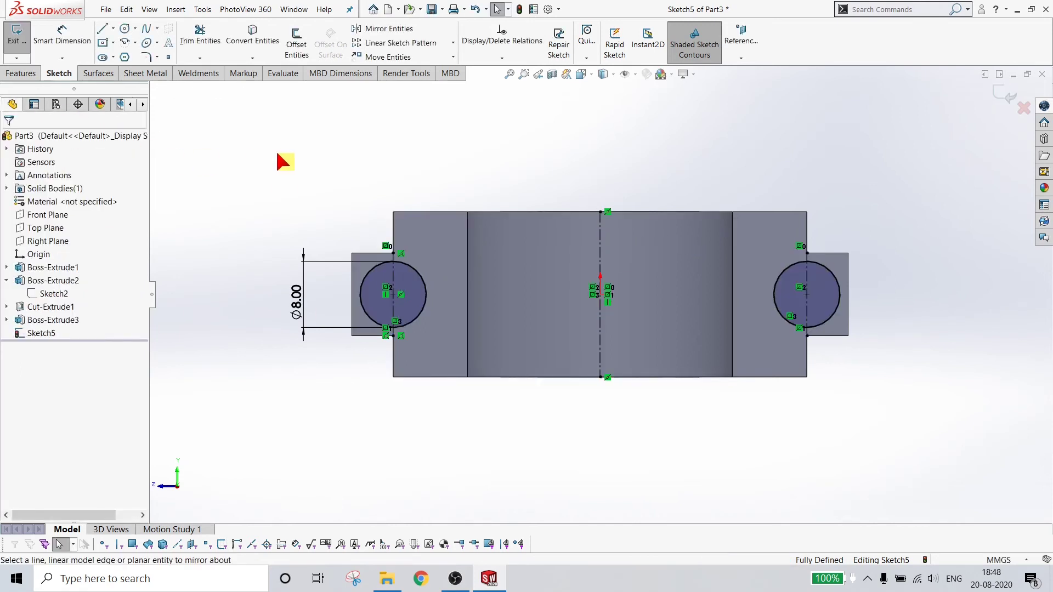
click(20, 73)
click(189, 41)
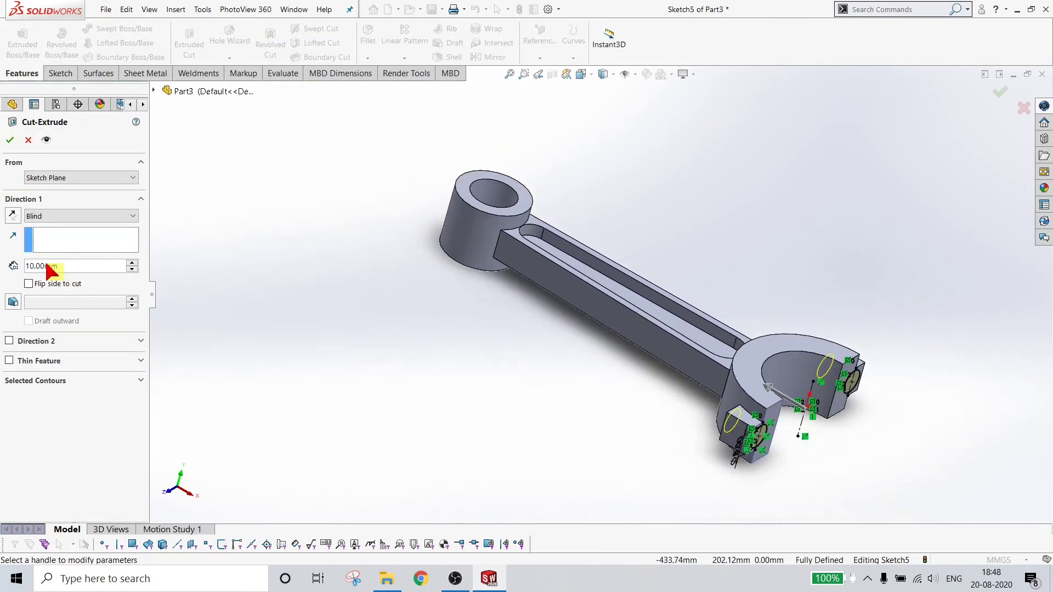
Cut the Ø8 holes through both tabs with an Up To Next end condition
click(46, 216)
click(49, 263)
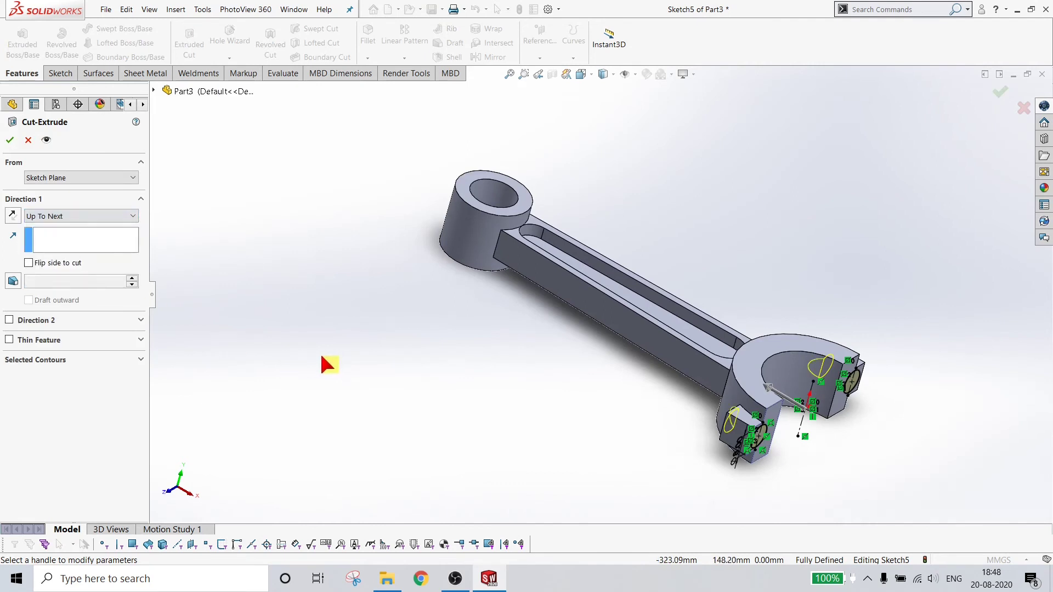
middle_drag(349, 408, 351, 411)
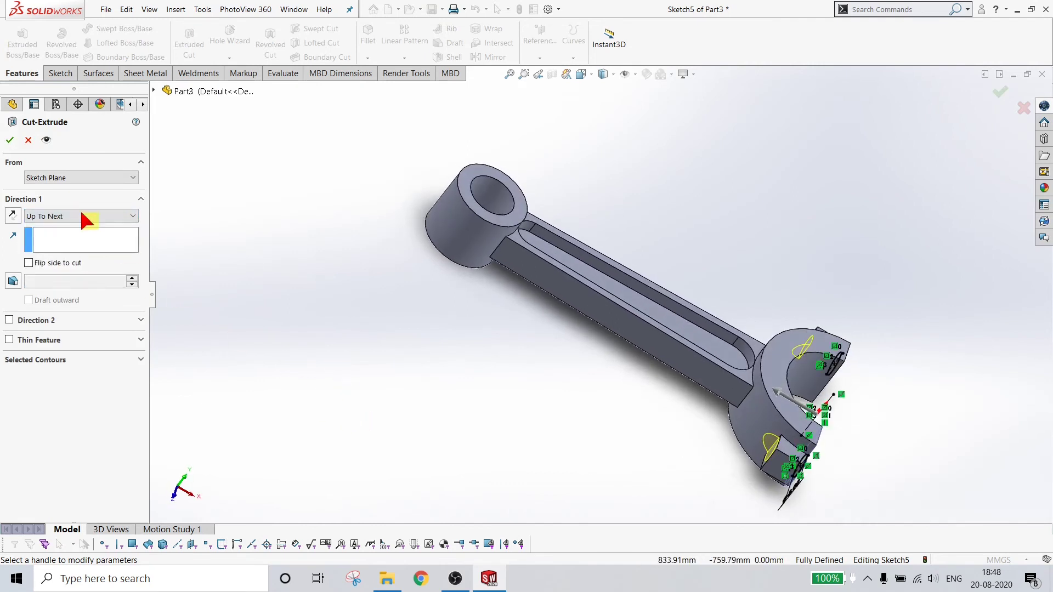
click(9, 140)
mouse_move(406, 374)
middle_down()
mouse_move(332, 409)
mouse_move(360, 266)
mouse_move(409, 369)
mouse_move(385, 363)
mouse_move(377, 336)
middle_up()
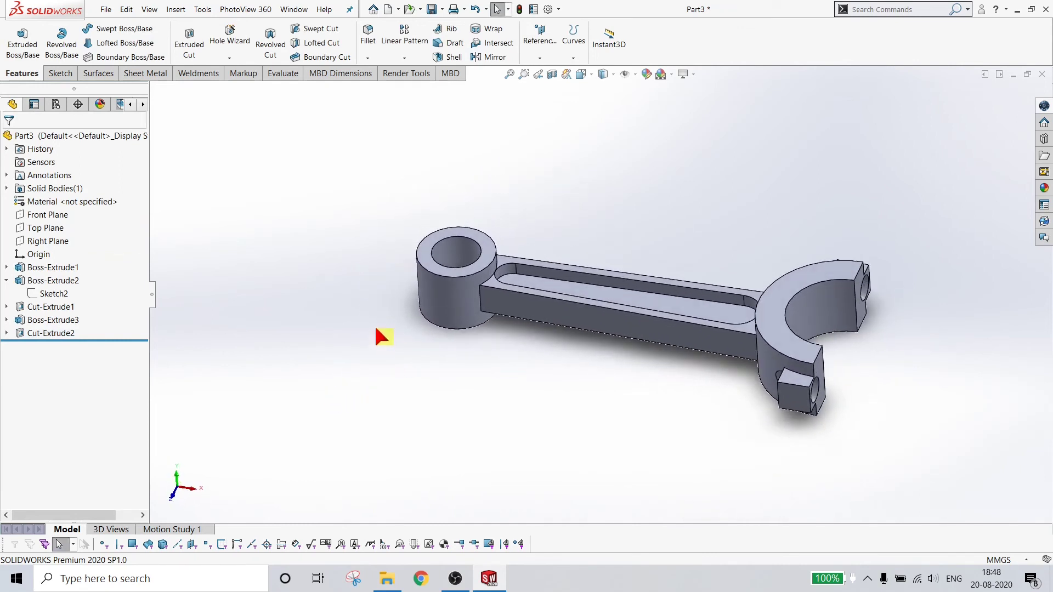
mouse_move(383, 332)
middle_down()
mouse_move(357, 306)
mouse_move(345, 318)
middle_up()
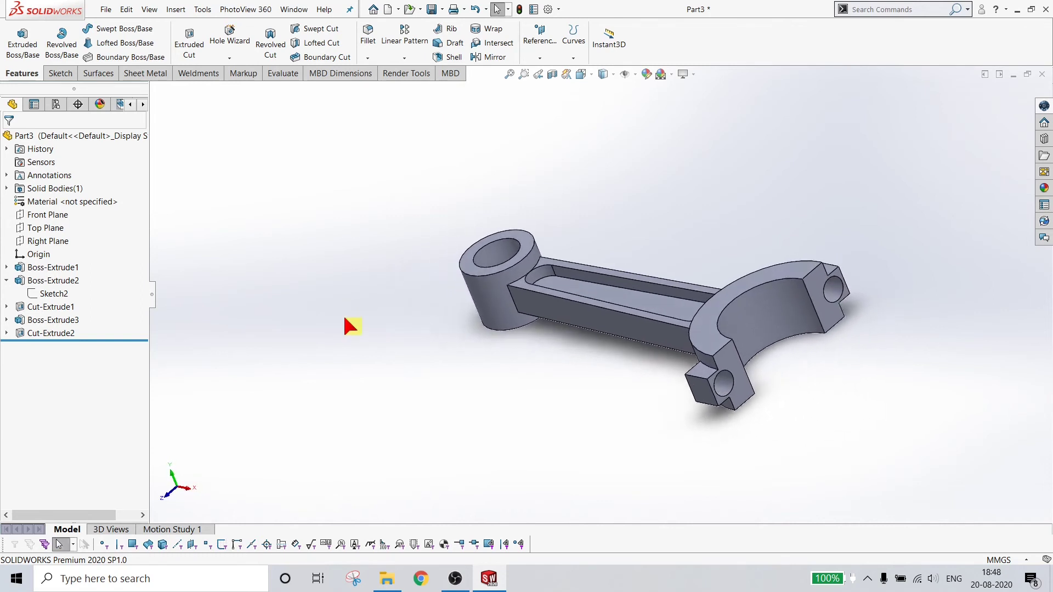
Start a sketch on the fork's top face, view it normal, and draw a circle inside the fork
click(715, 307)
click(762, 279)
key(ctrl+7)
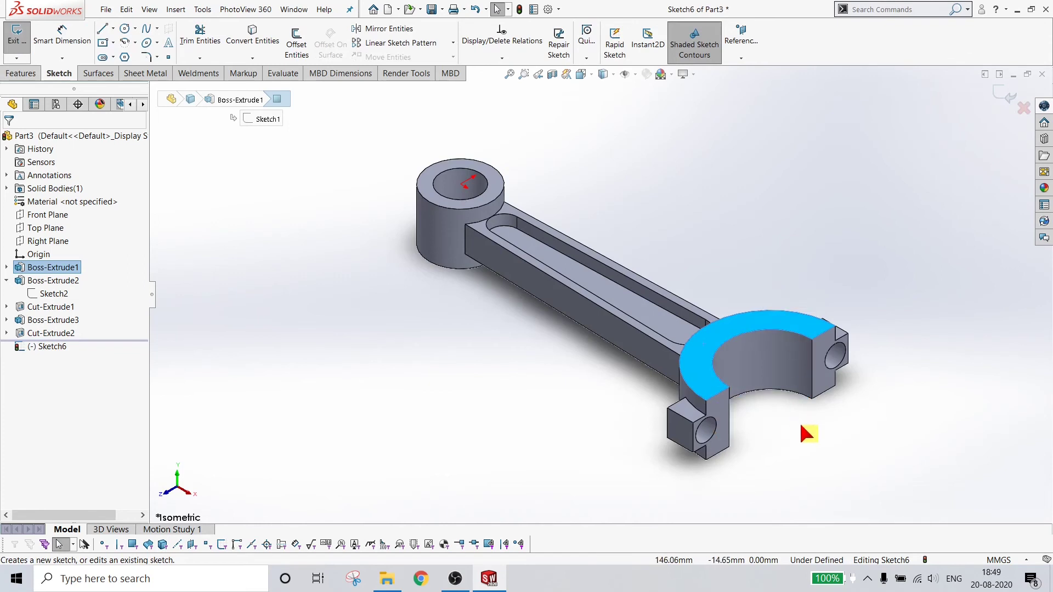
key(ctrl+8)
click(592, 418)
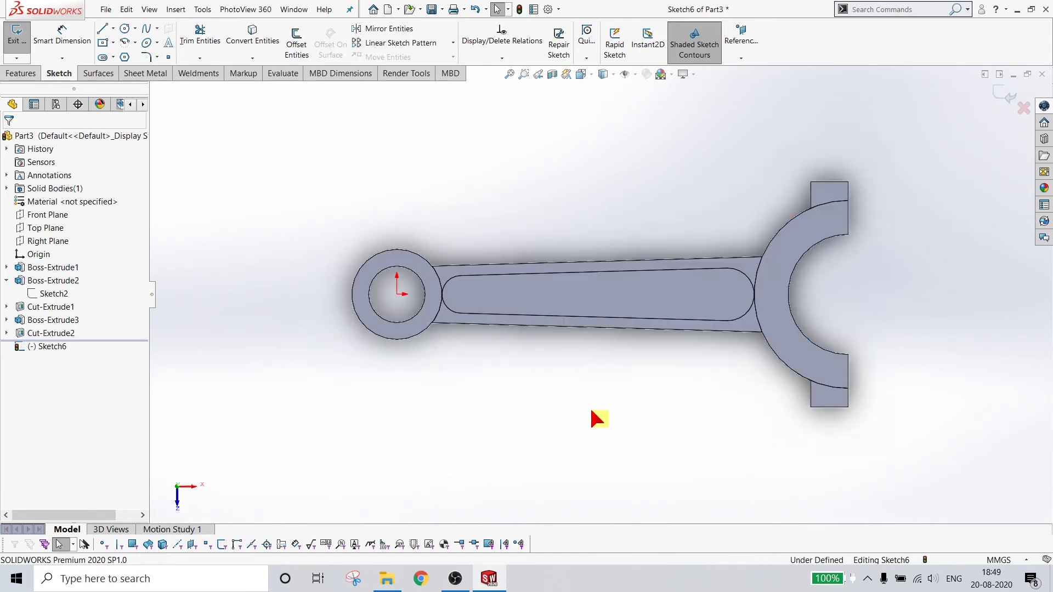
click(125, 30)
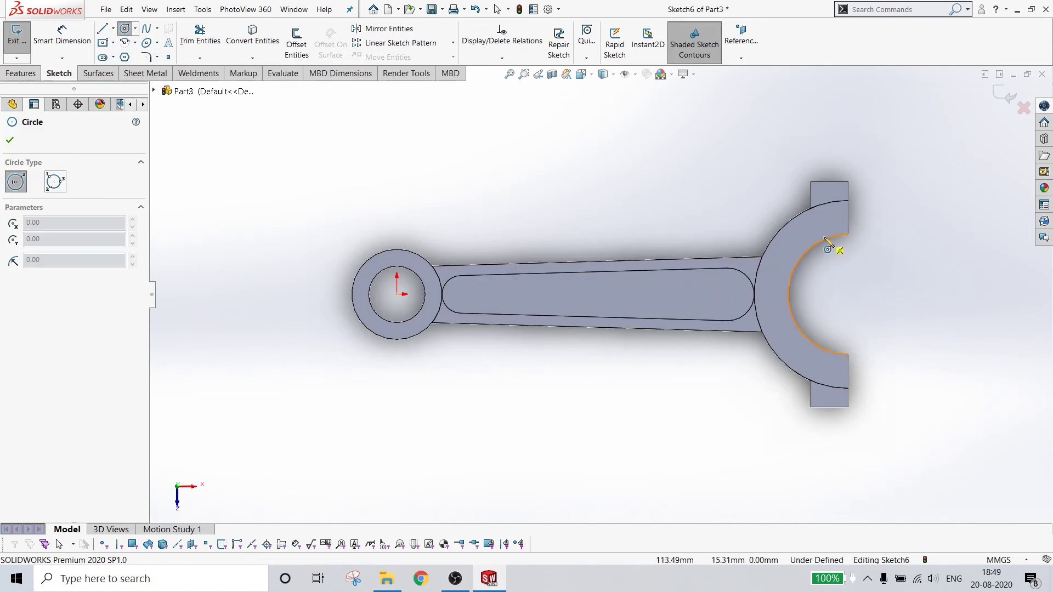
click(843, 294)
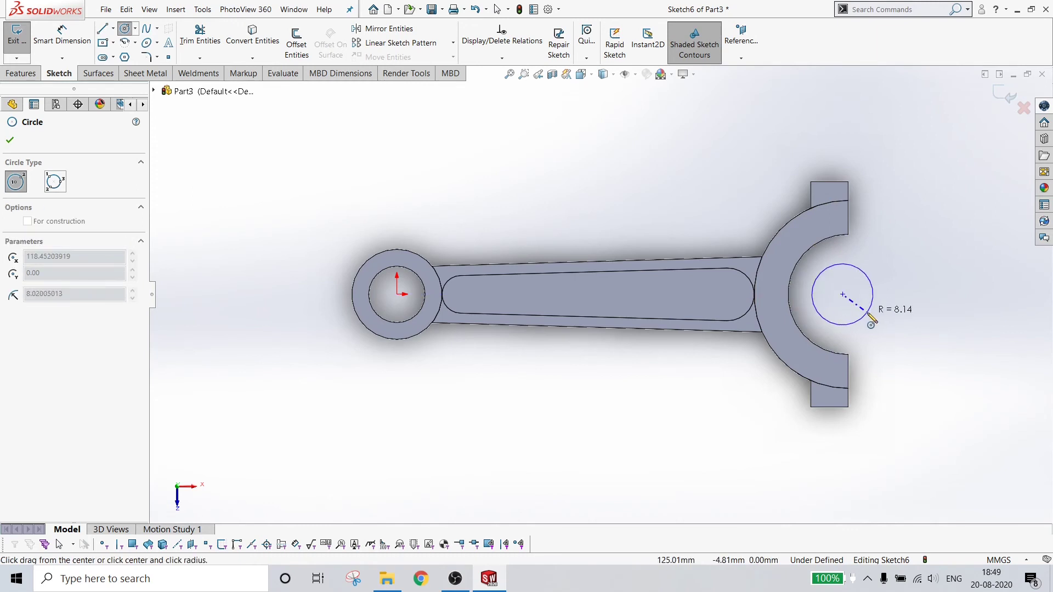
click(873, 301)
key(Escape)
Make the circle concentric with the fork's inner arc and dimension its diameter to 34 mm
ctrl+click(787, 300)
click(13, 367)
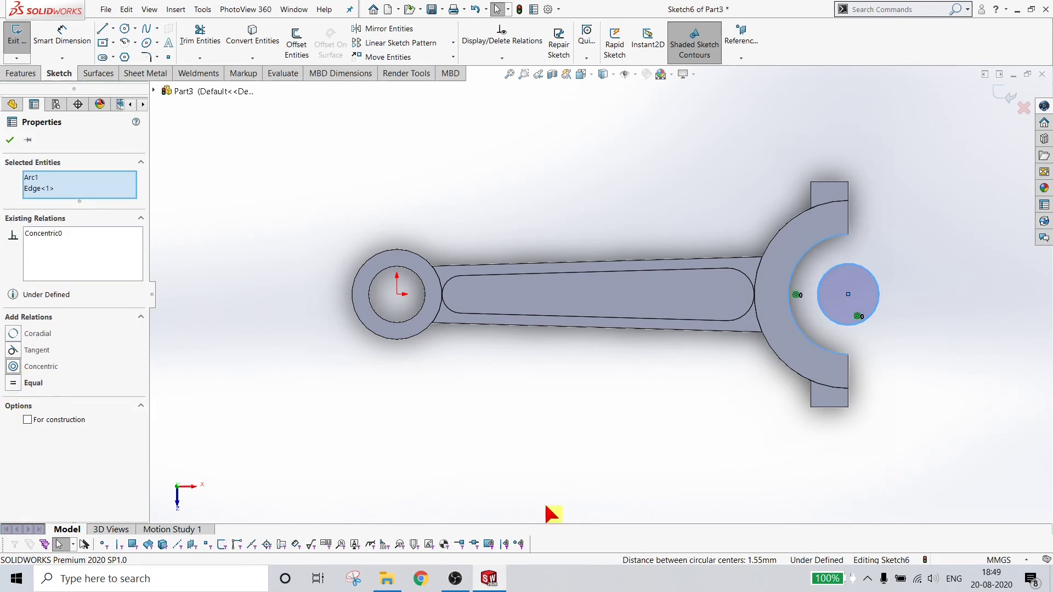
click(547, 509)
click(109, 30)
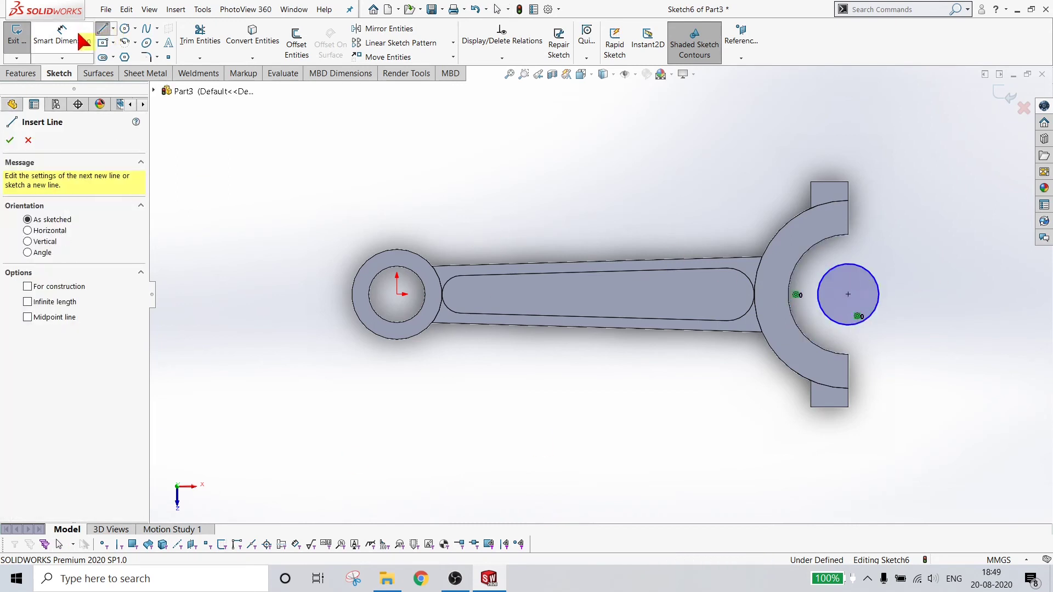
click(879, 294)
click(946, 284)
text(34)
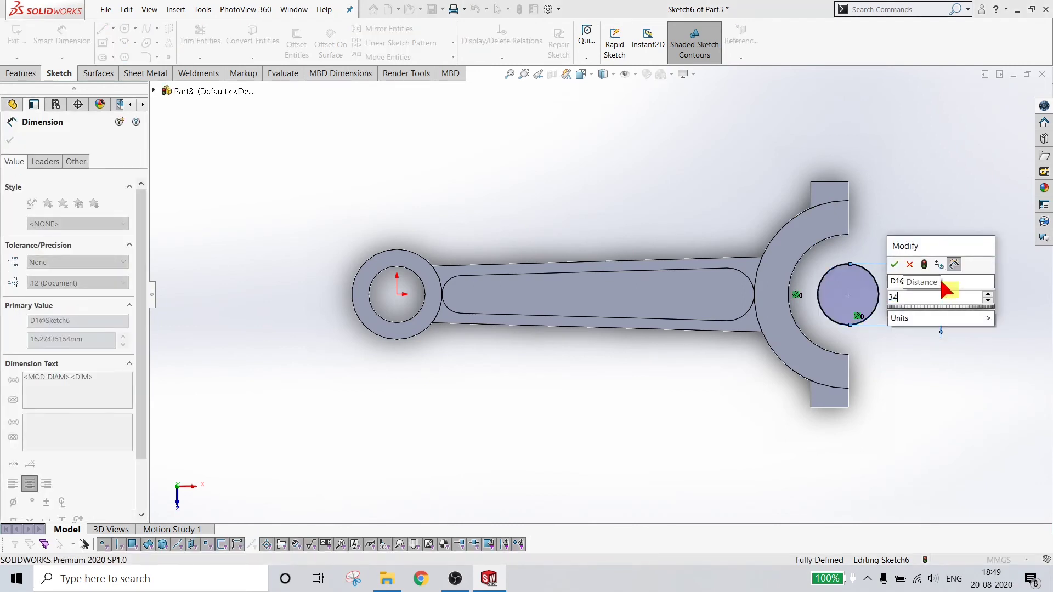
key(Return)
click(981, 445)
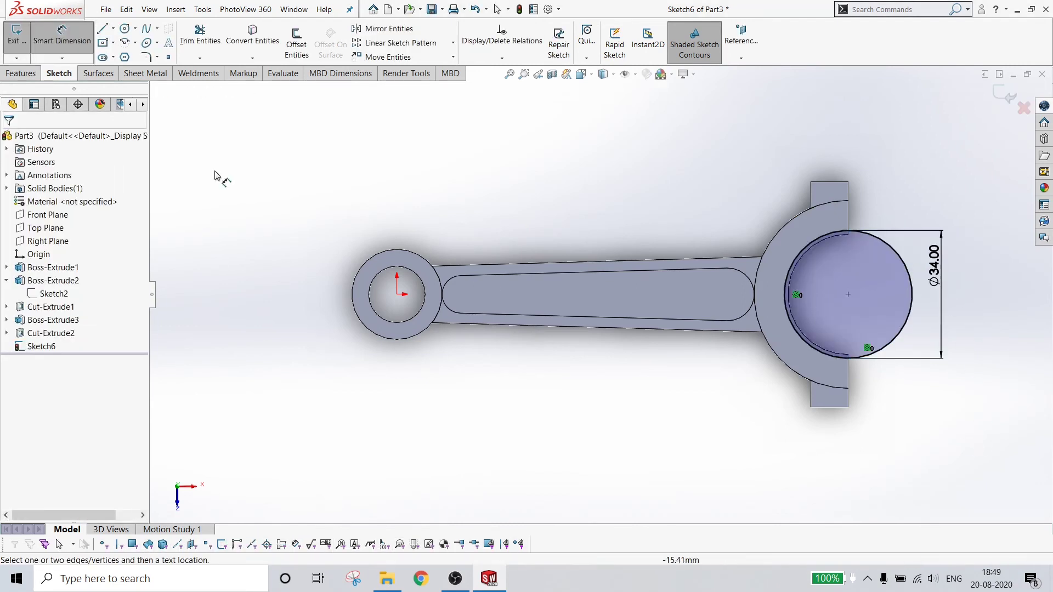
click(33, 73)
click(190, 41)
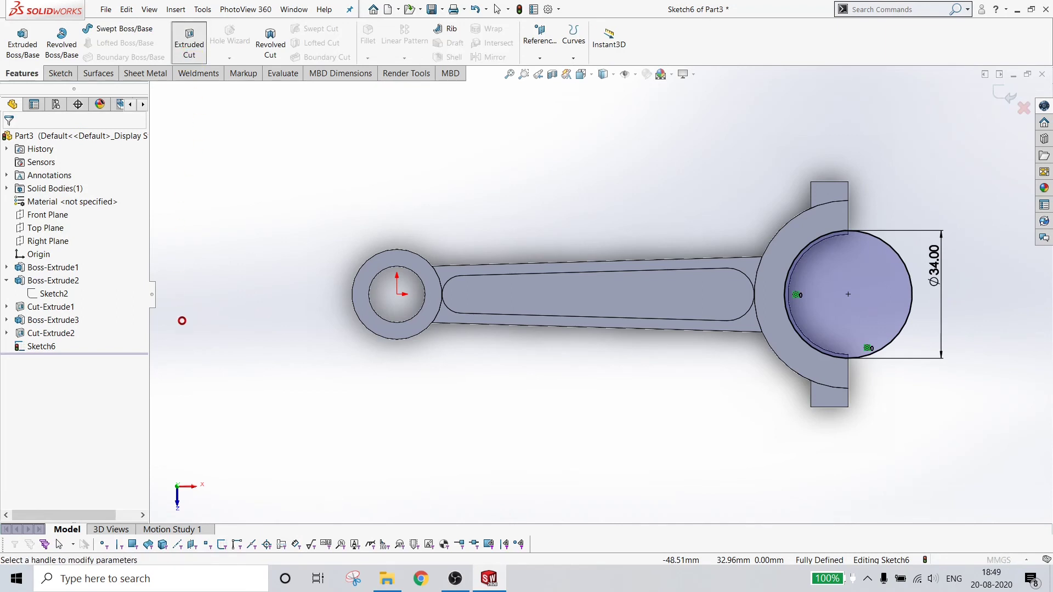
Cut the Ø34 circle 1 mm deep to form the bearing groove
click(51, 267)
text(1.00mm)
key(Return)
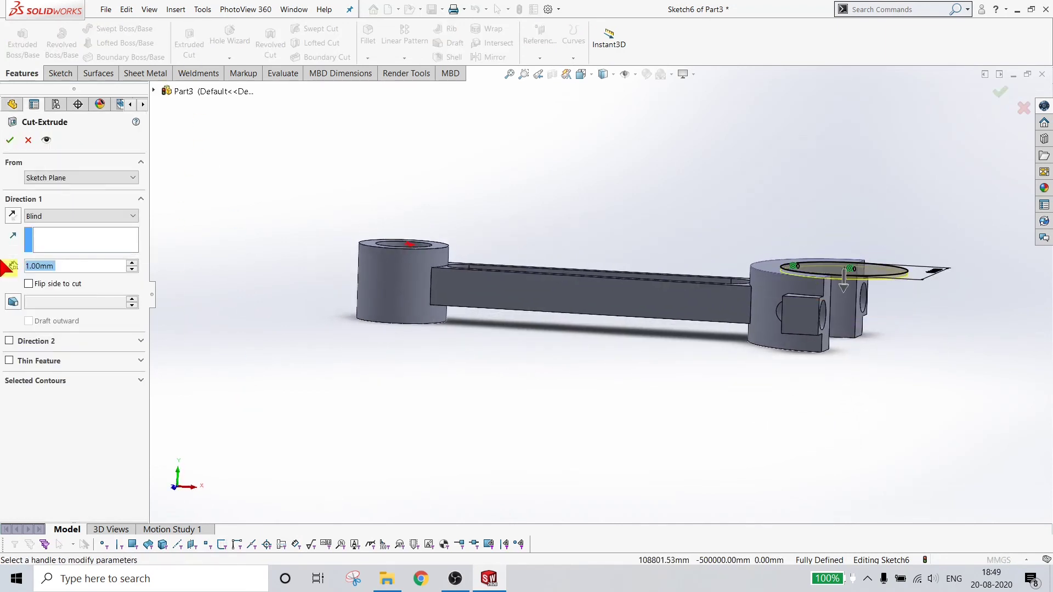
click(10, 140)
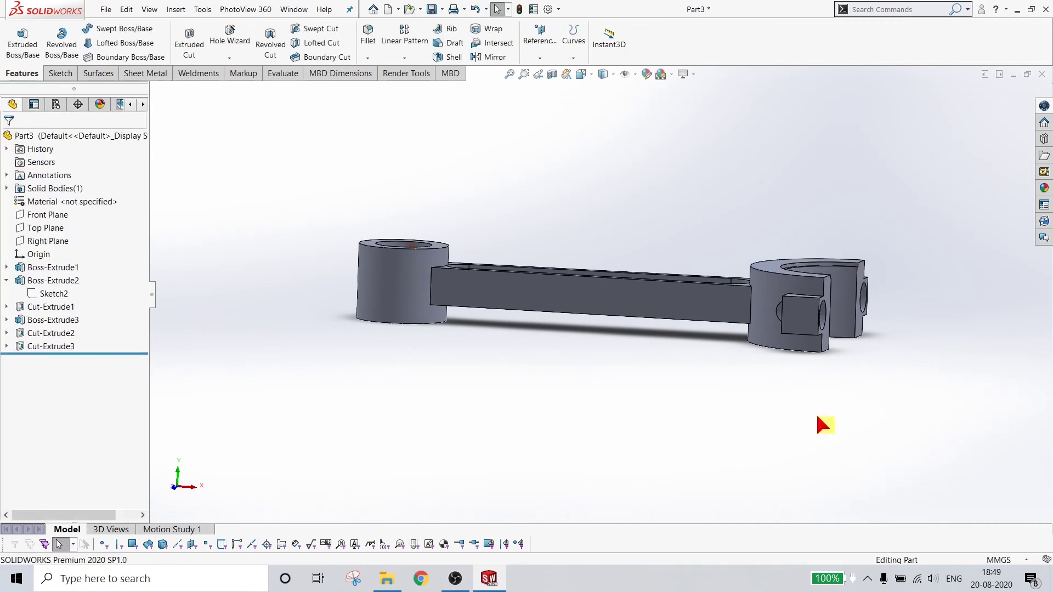
middle_drag(816, 413, 785, 472)
Mirror Cut-Extrude3 about the Top Plane
click(55, 346)
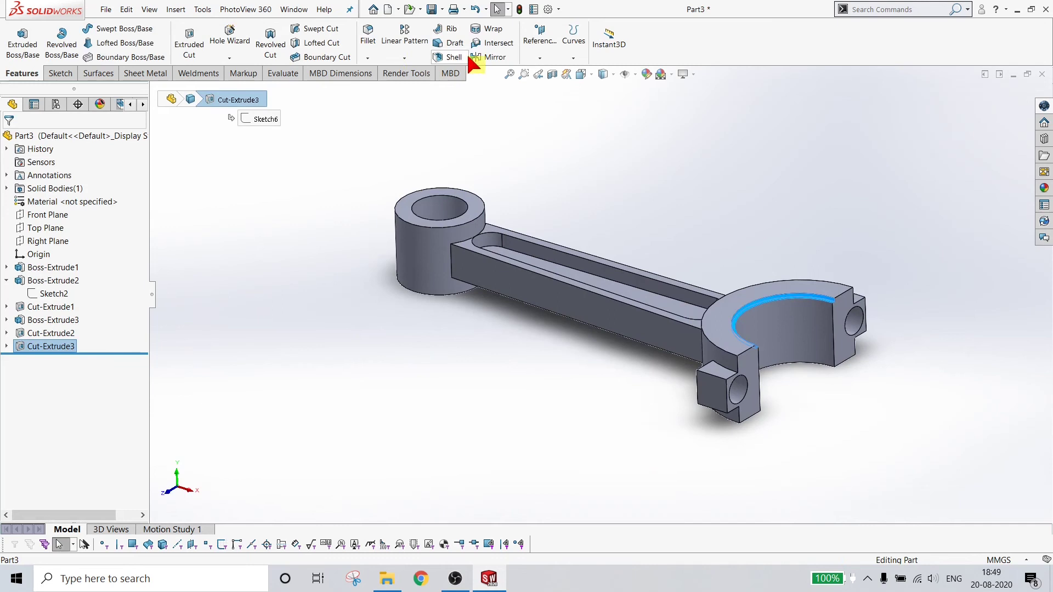
click(489, 58)
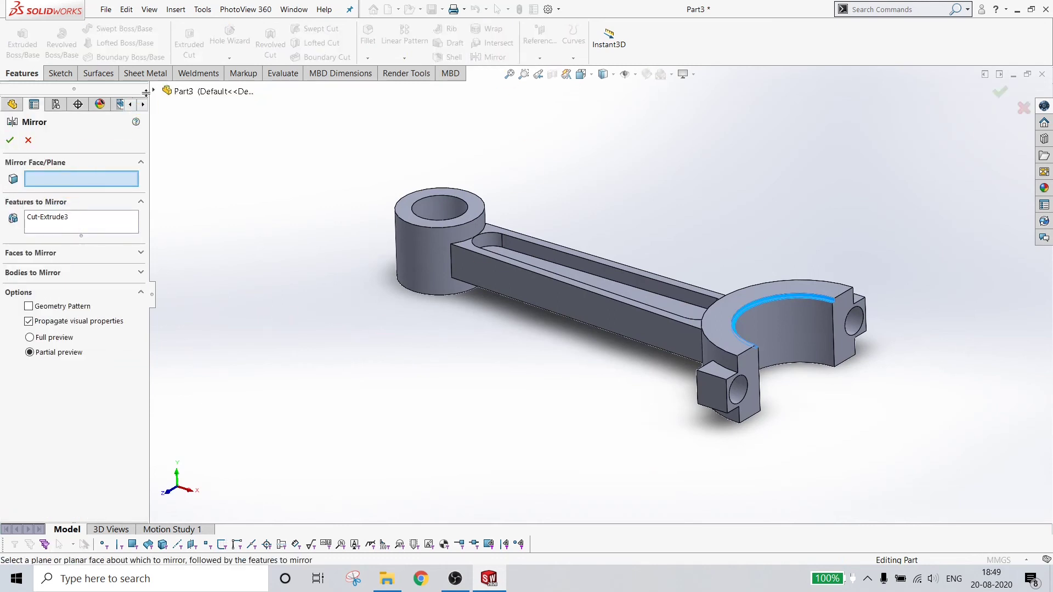
click(154, 87)
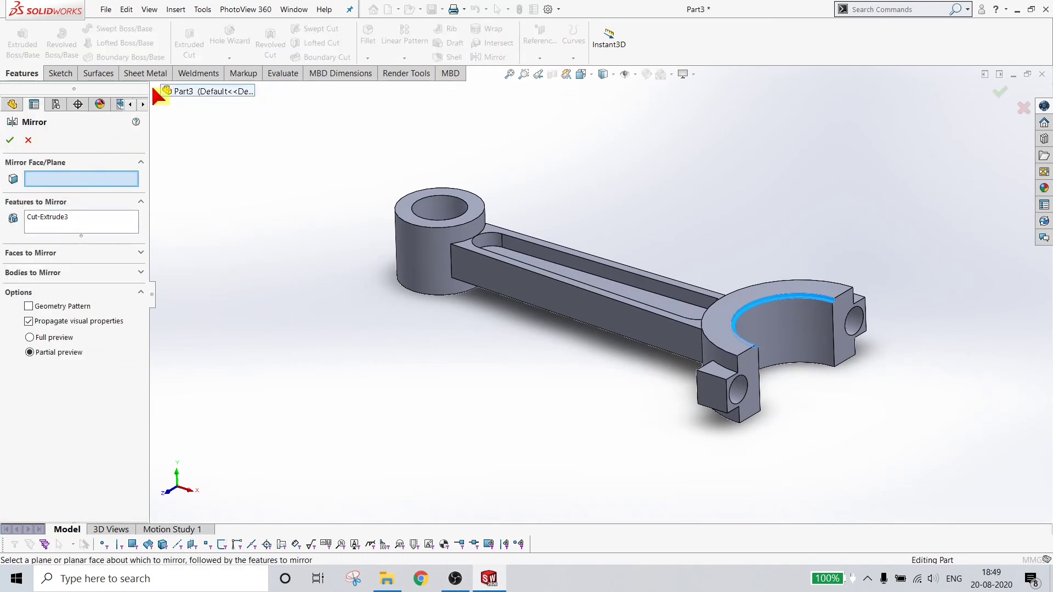
click(154, 90)
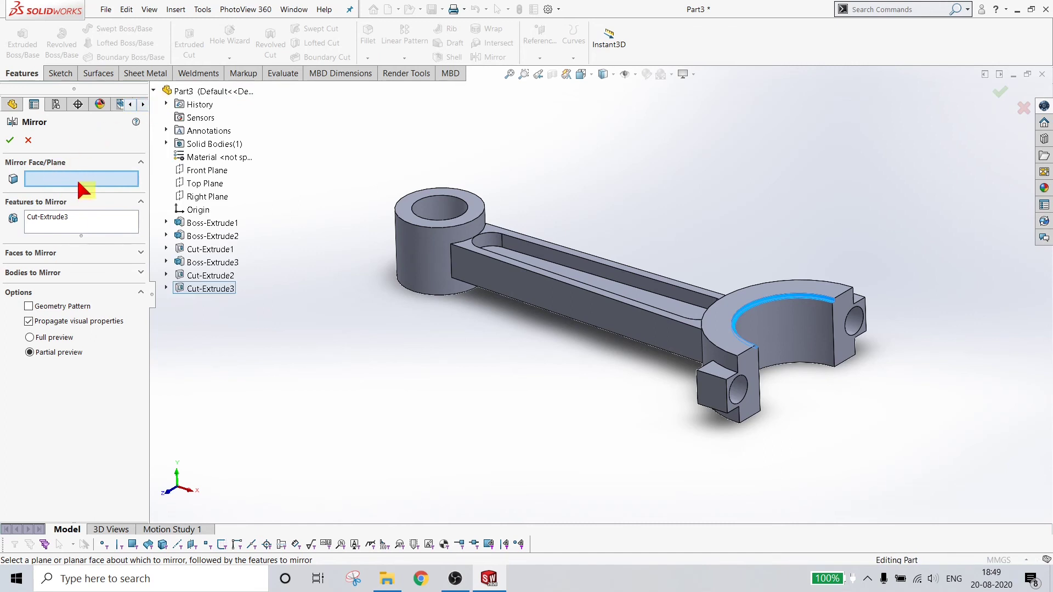
click(200, 183)
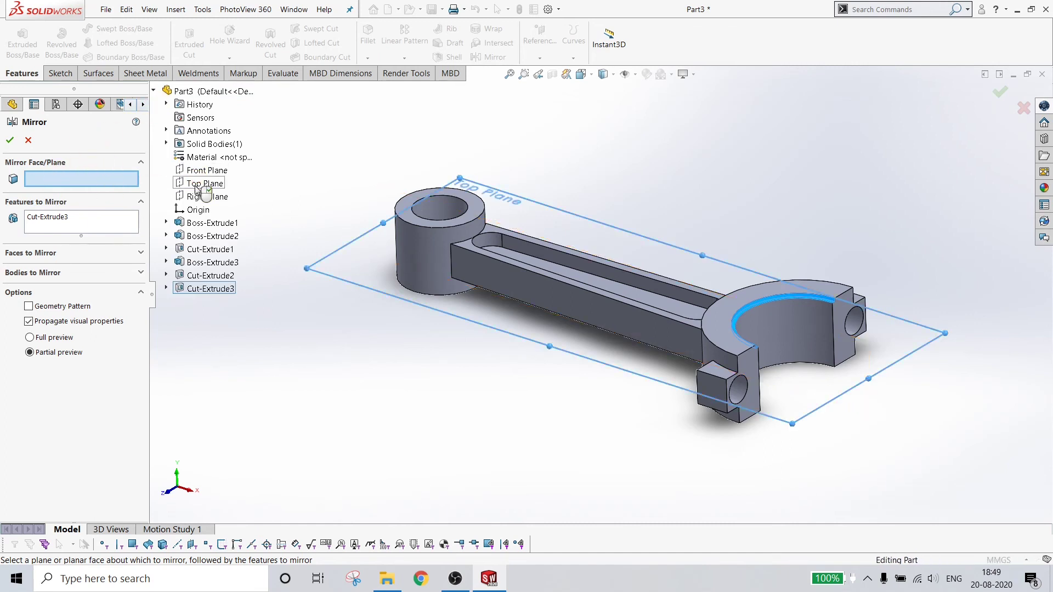
middle_drag(370, 340, 361, 308)
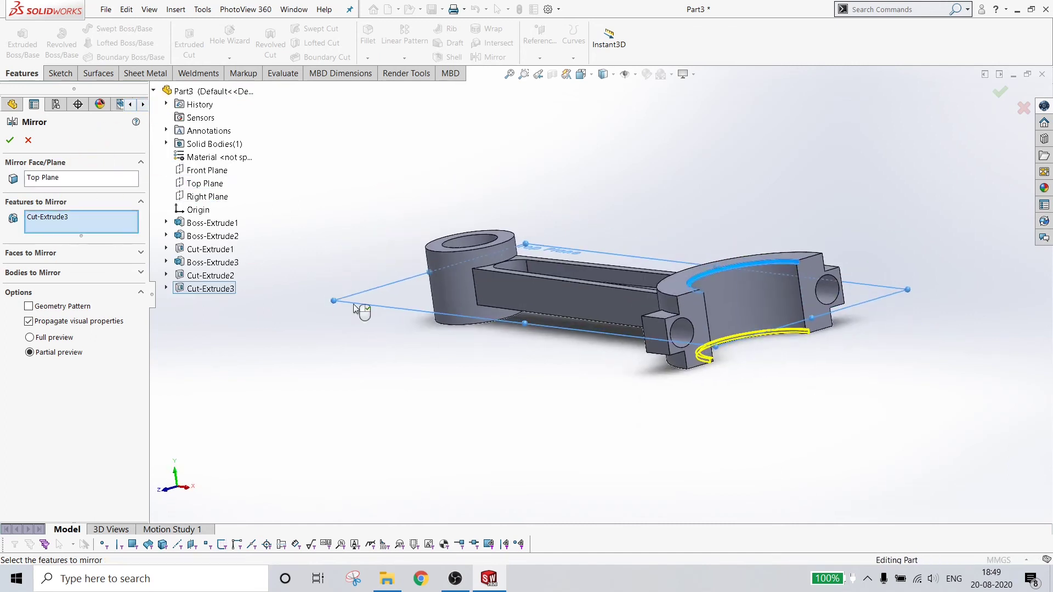
click(10, 140)
mouse_move(507, 411)
middle_down()
mouse_move(607, 490)
mouse_move(587, 413)
mouse_move(536, 477)
mouse_move(559, 512)
mouse_move(559, 447)
mouse_move(552, 454)
middle_up()
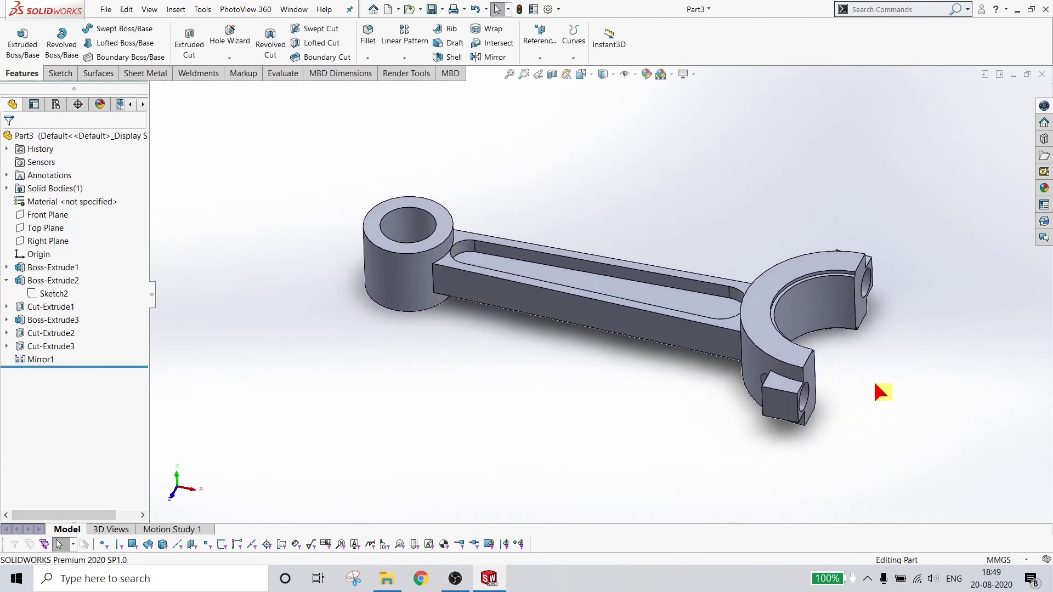
Fillet both shank edges at the small-end boss with a 10 mm radius
scroll(685, 385, down, 2)
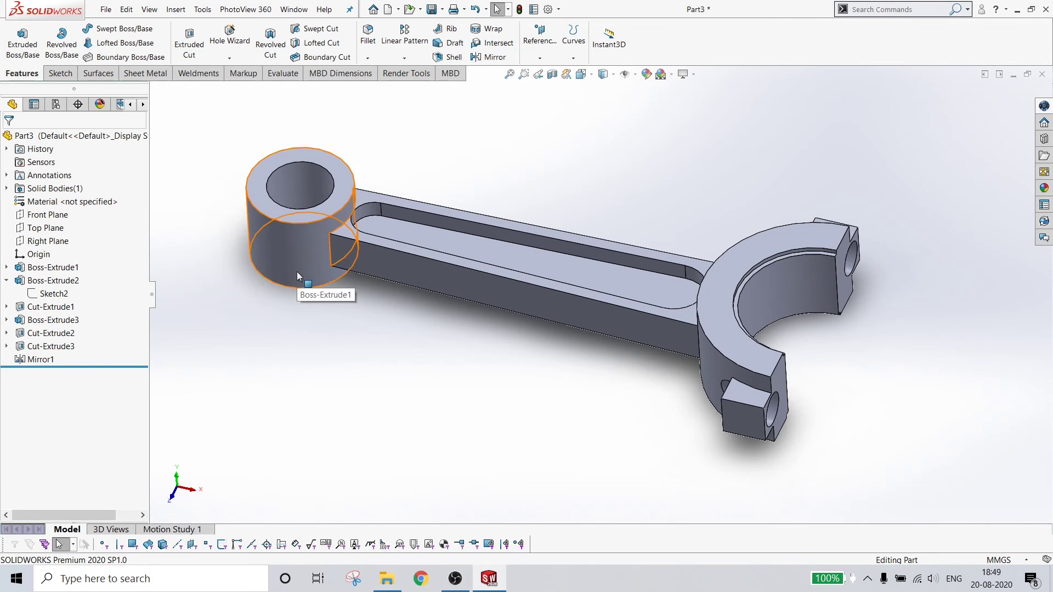
scroll(513, 386, up, 2)
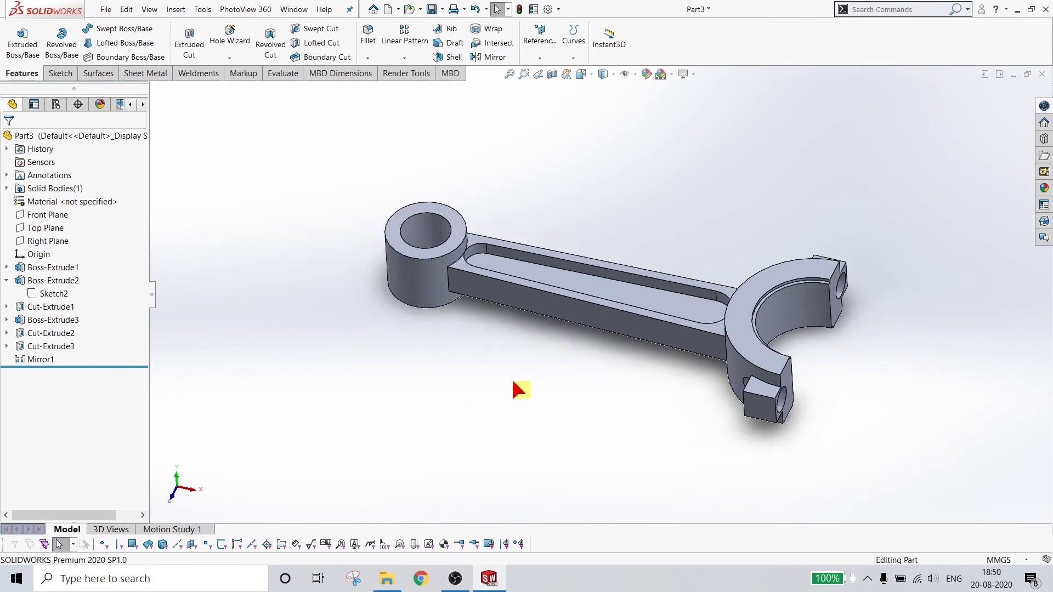
scroll(631, 346, down, 2)
scroll(625, 356, down, 1)
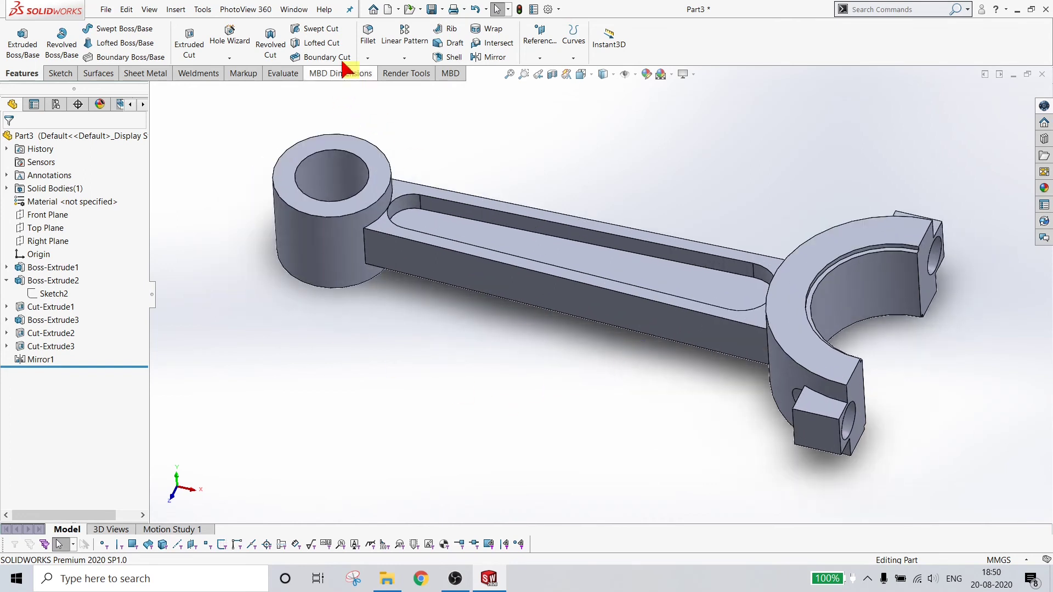
click(368, 37)
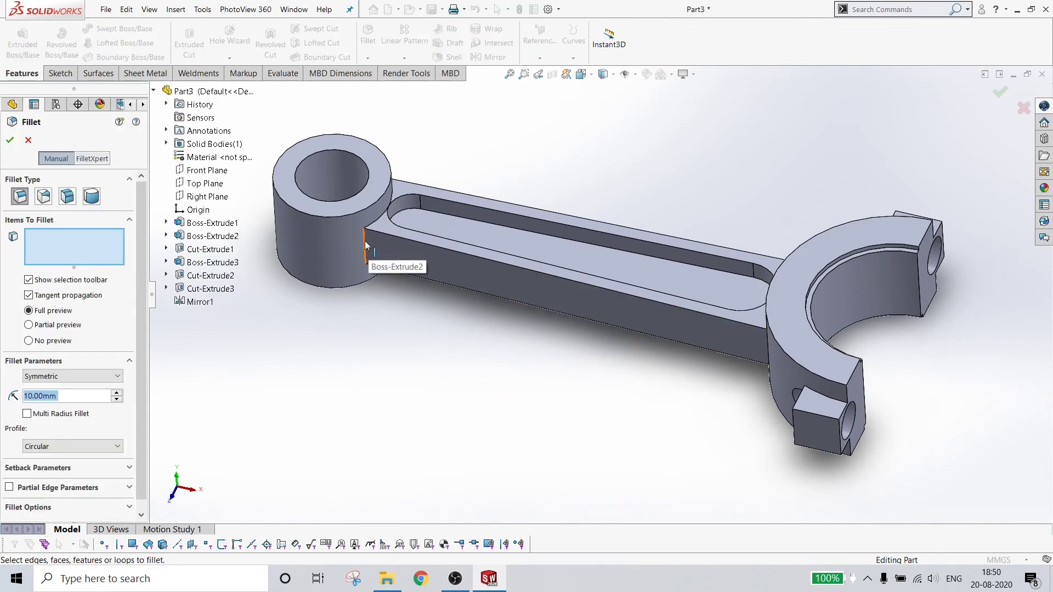
click(364, 242)
mouse_move(364, 242)
middle_down()
mouse_move(445, 104)
mouse_move(419, 283)
mouse_move(484, 252)
middle_up()
click(445, 104)
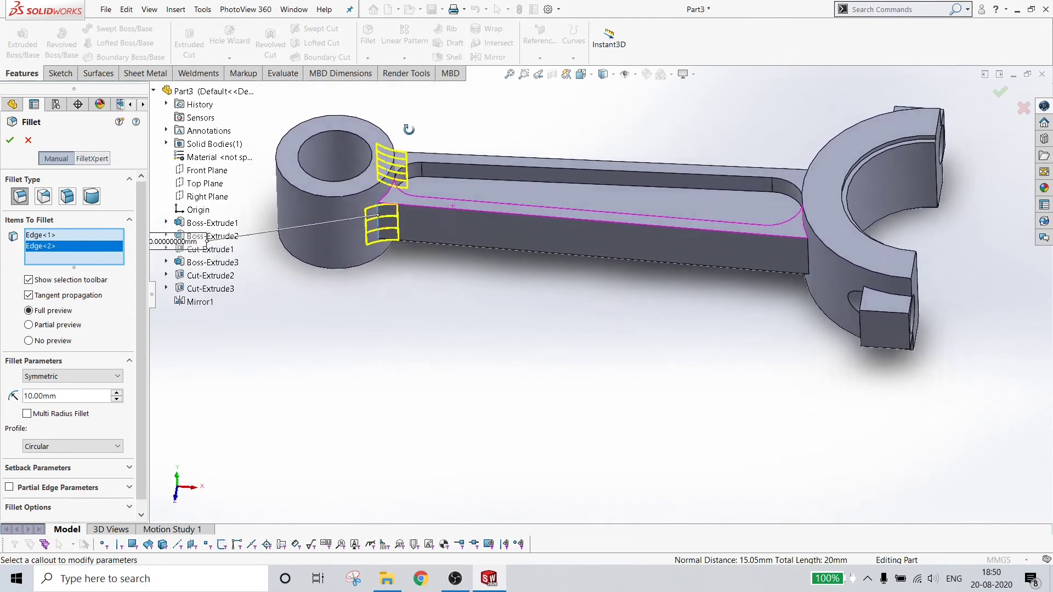
click(11, 141)
middle_drag(596, 402, 447, 206)
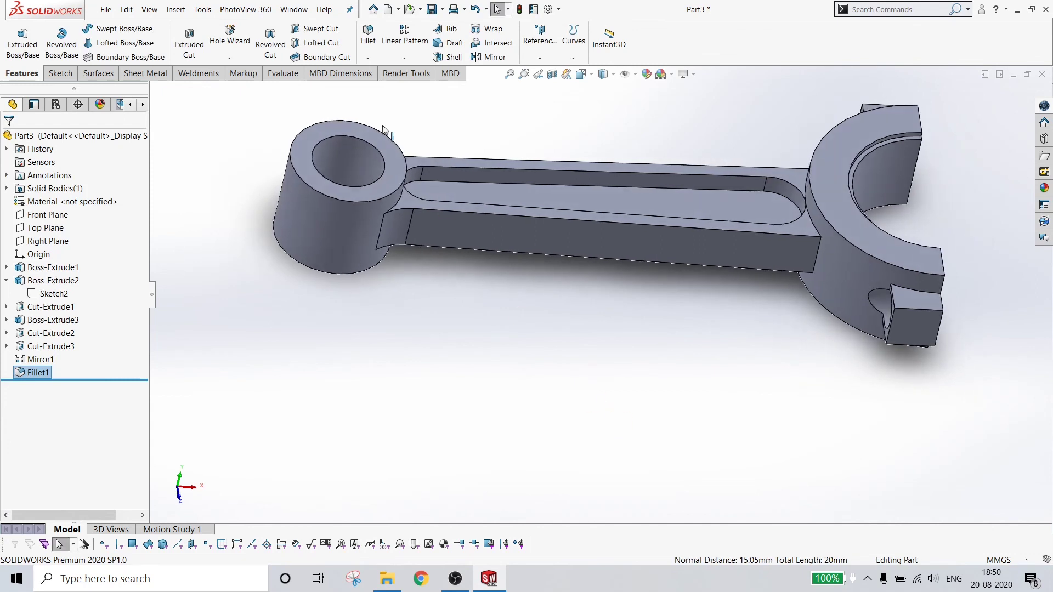
click(367, 34)
Fillet both shank edges at the big-end half-ring with a 20 mm radius
text(20)
key(Return)
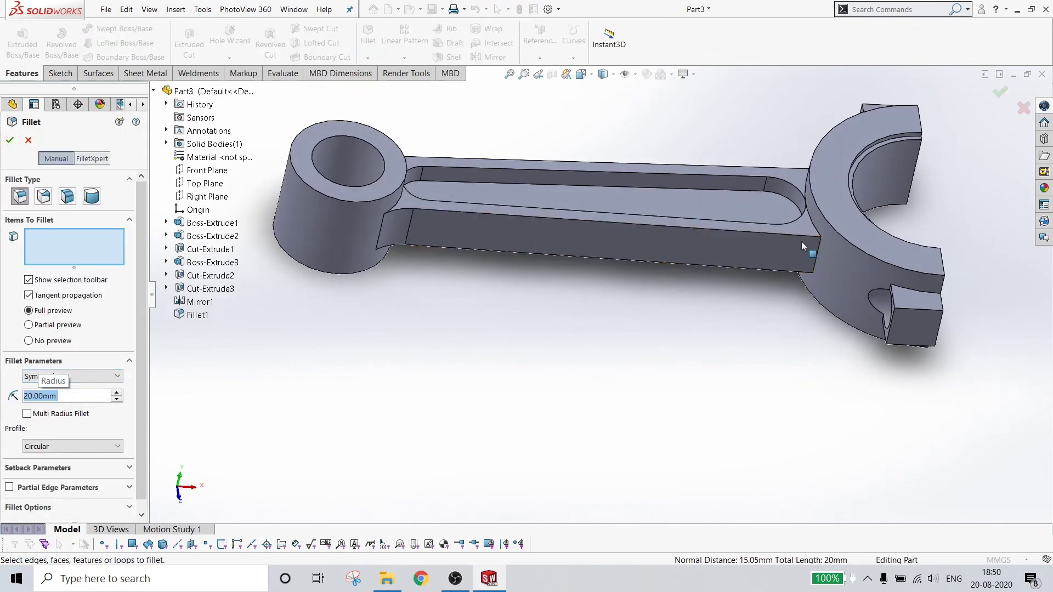
click(803, 250)
mouse_move(742, 165)
middle_down()
mouse_move(713, 297)
mouse_move(752, 369)
middle_up()
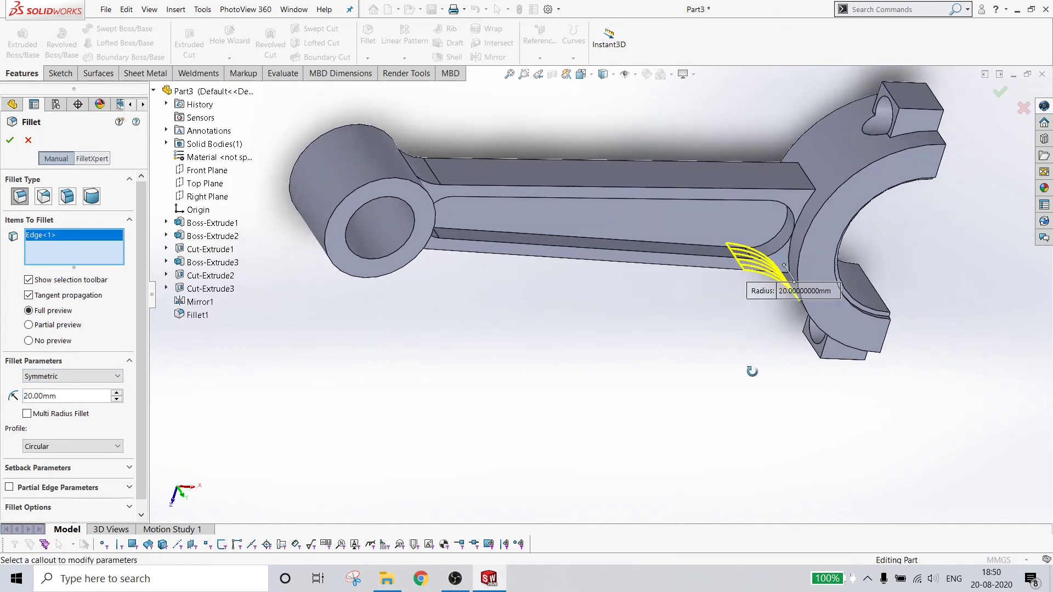
click(803, 173)
middle_drag(712, 350, 705, 182)
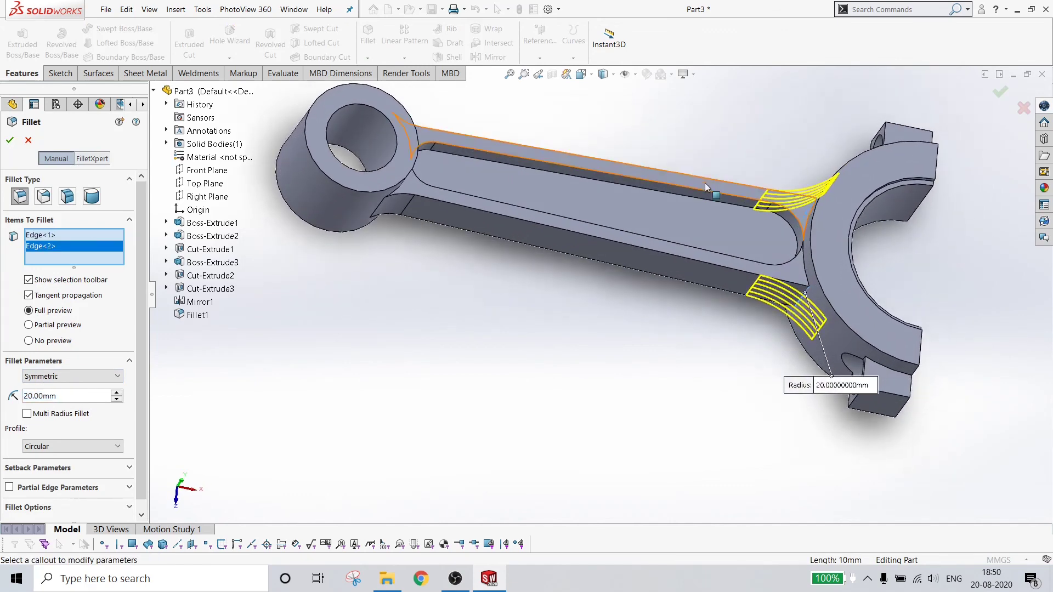
key(Return)
mouse_move(681, 422)
middle_down()
mouse_move(670, 294)
mouse_move(679, 342)
mouse_move(669, 357)
middle_up()
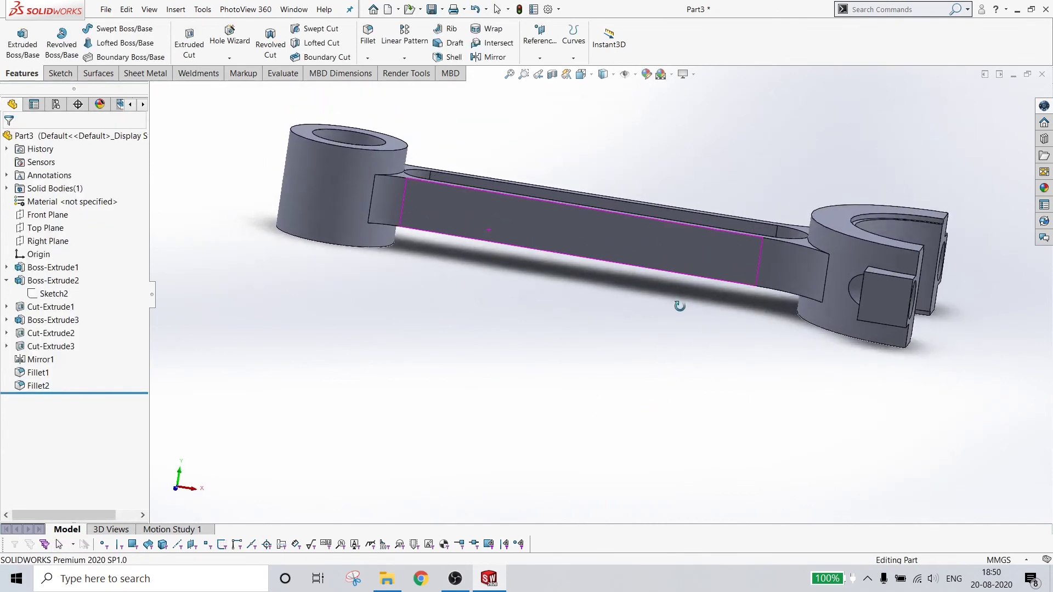
click(1042, 184)
Apply the brushed aluminum appearance from Metal > Aluminum to the connecting rod
click(888, 108)
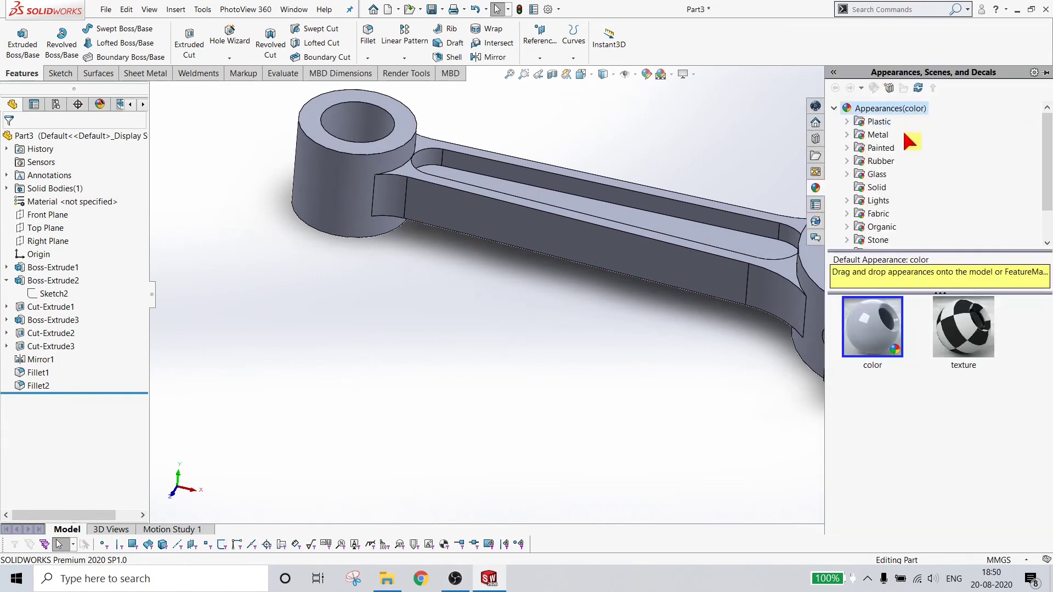
double_click(856, 137)
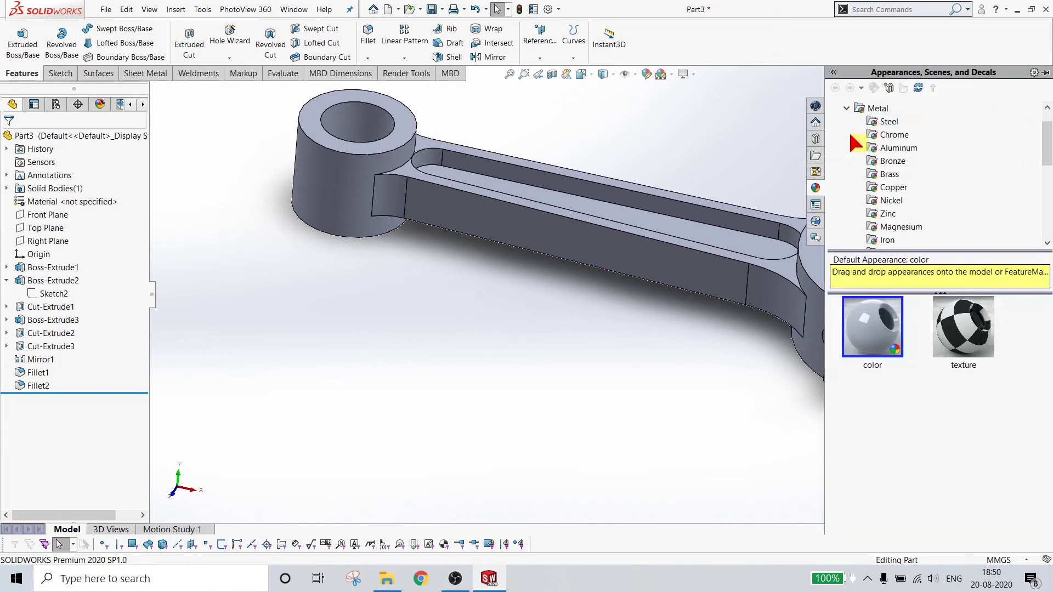
click(889, 123)
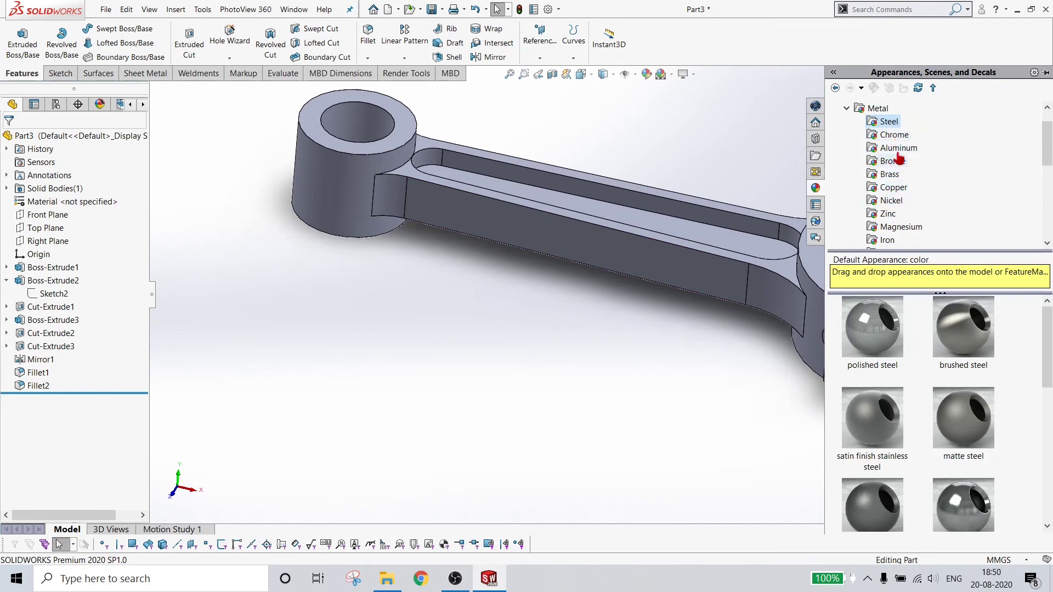
click(898, 147)
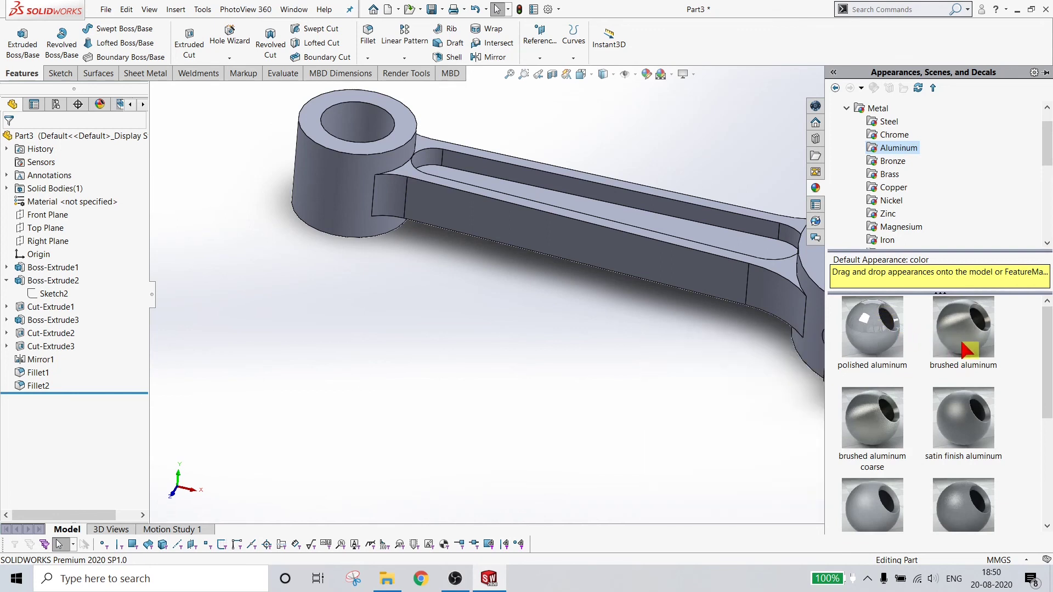
drag(968, 348, 509, 206)
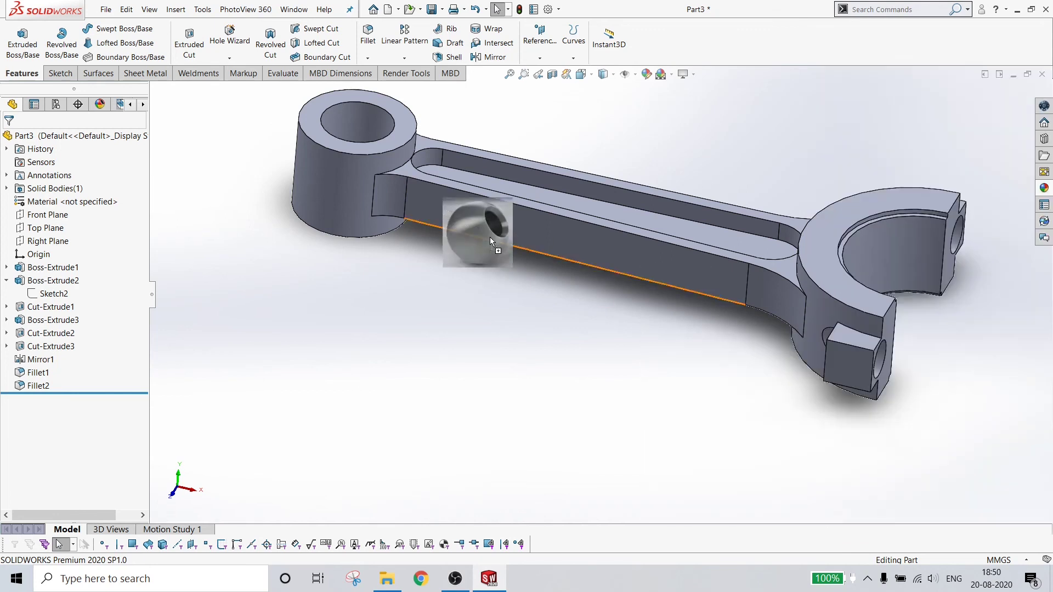
click(508, 206)
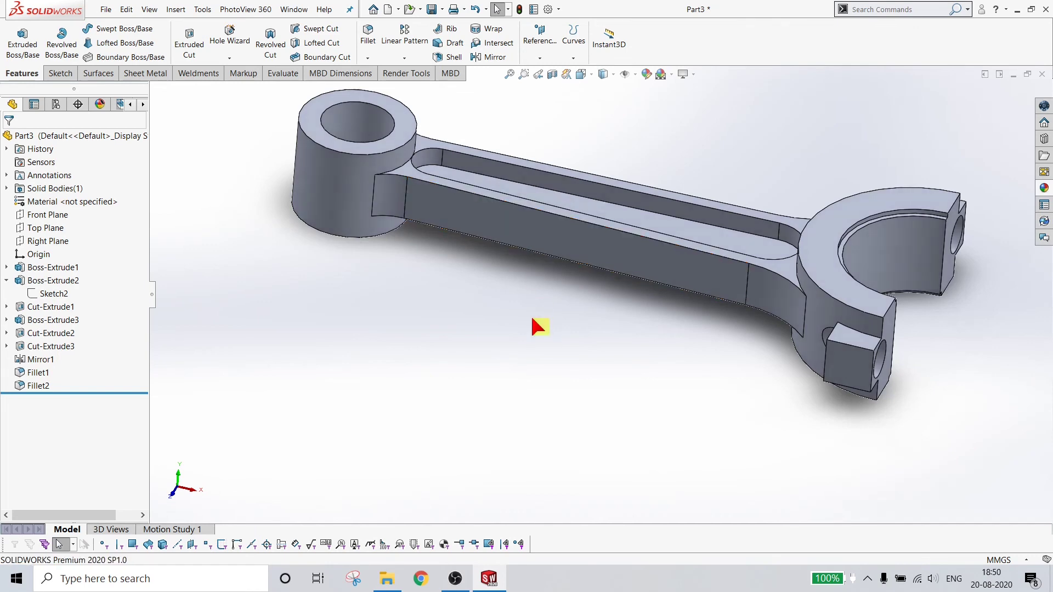